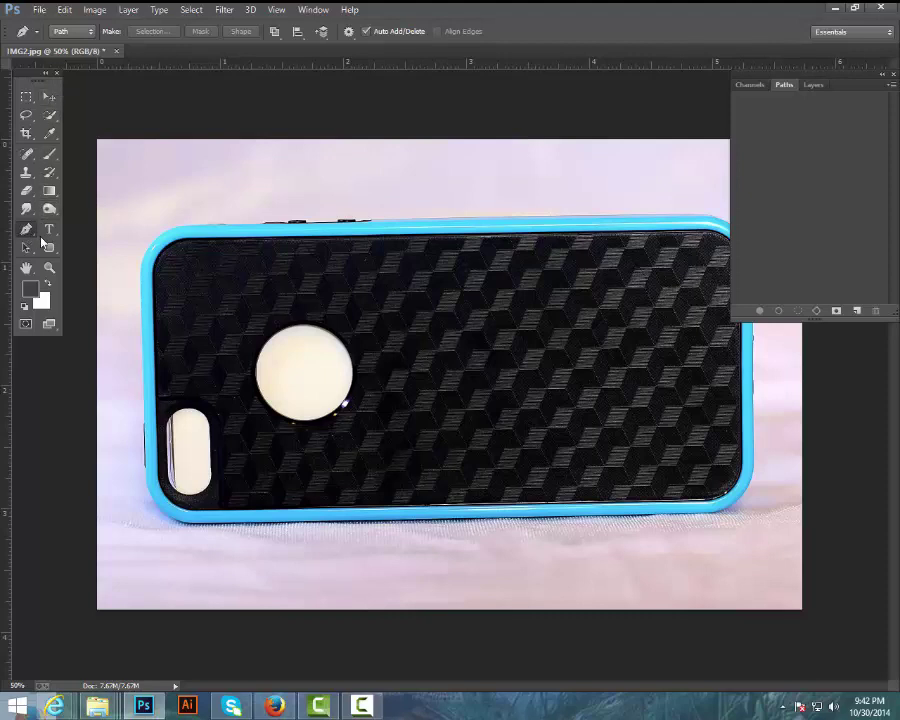
# Step: Make sure the Paths panel is showing and create a new empty path for the phone case outline
pyautogui.click(318, 10)
pyautogui.click(335, 327)
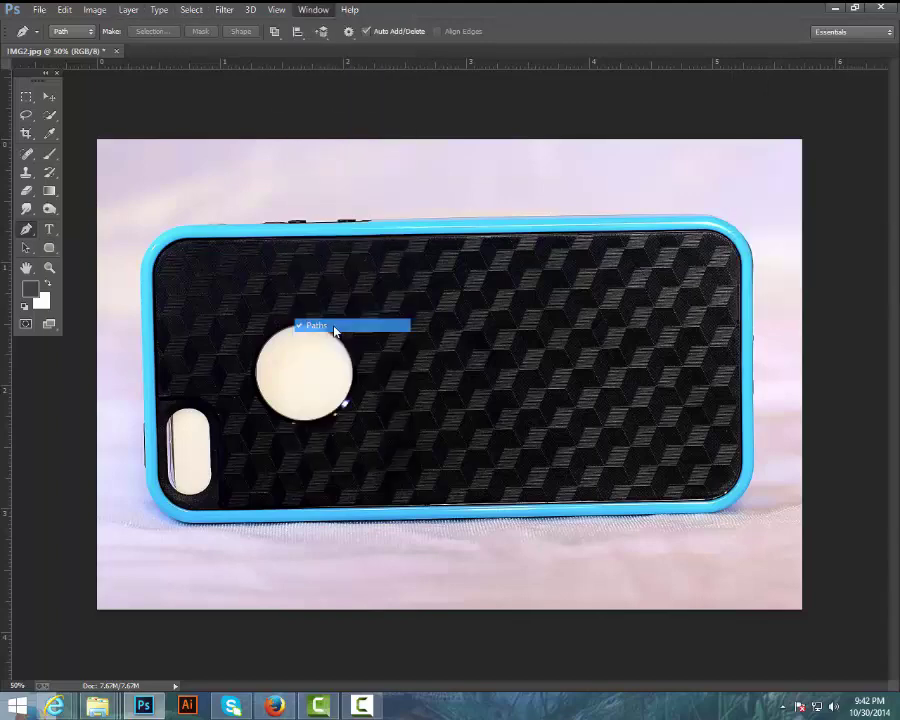
pyautogui.click(313, 10)
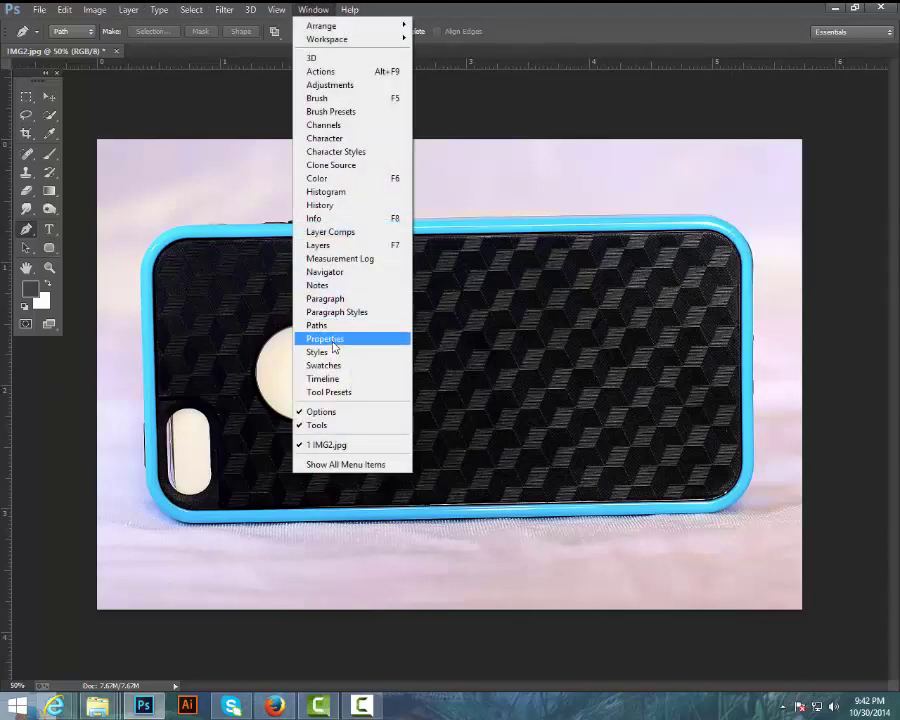
pyautogui.click(318, 325)
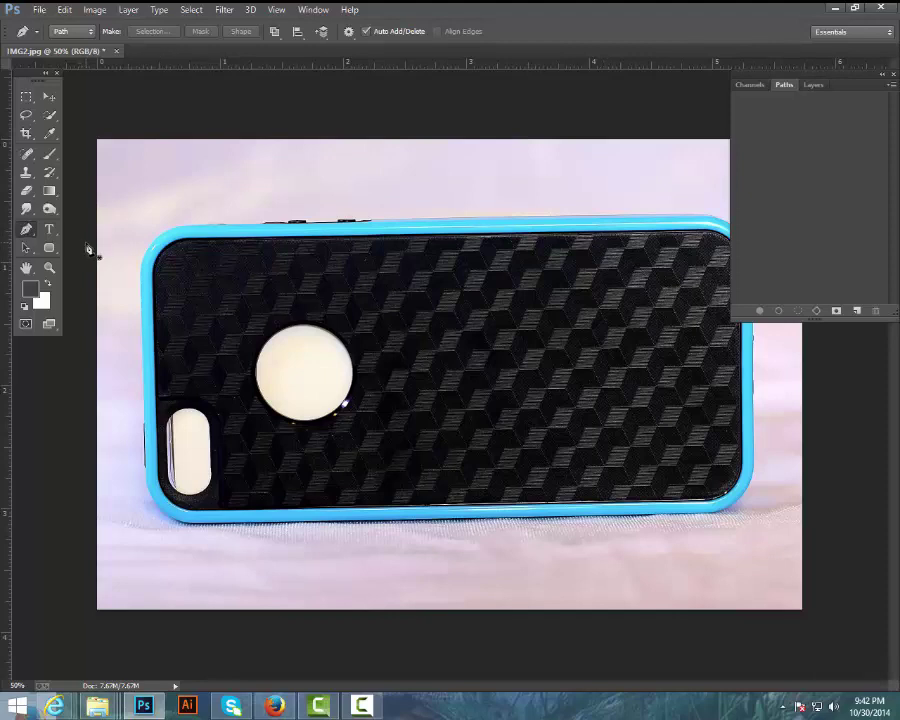
pyautogui.click(857, 312)
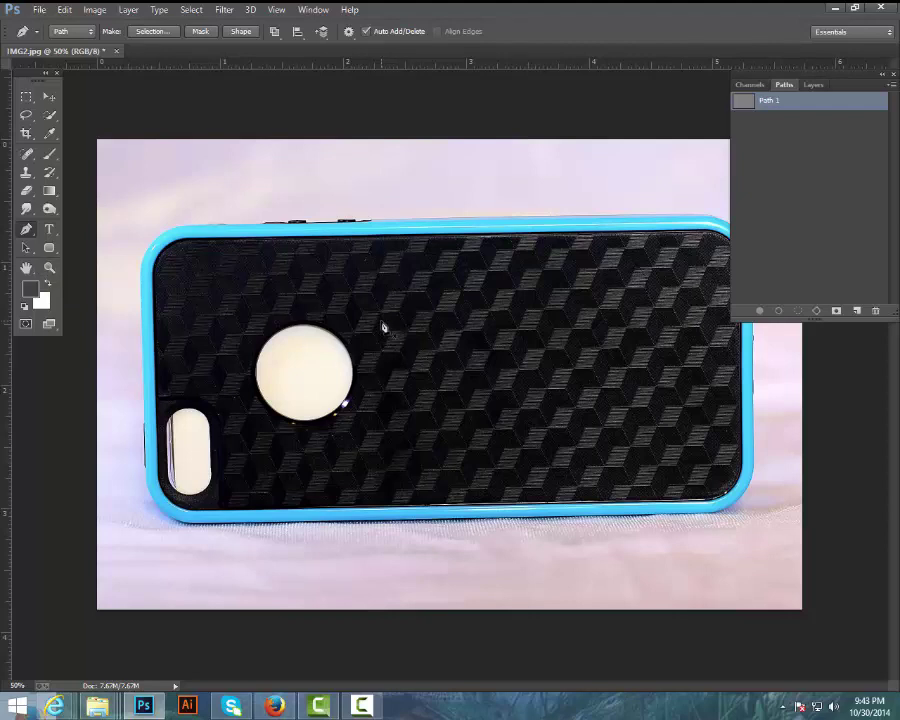
# Step: Show the Navigator and place it directly beneath the Paths panel
pyautogui.keyDown('ctrl'); pyautogui.click(382, 264); pyautogui.keyUp('ctrl')
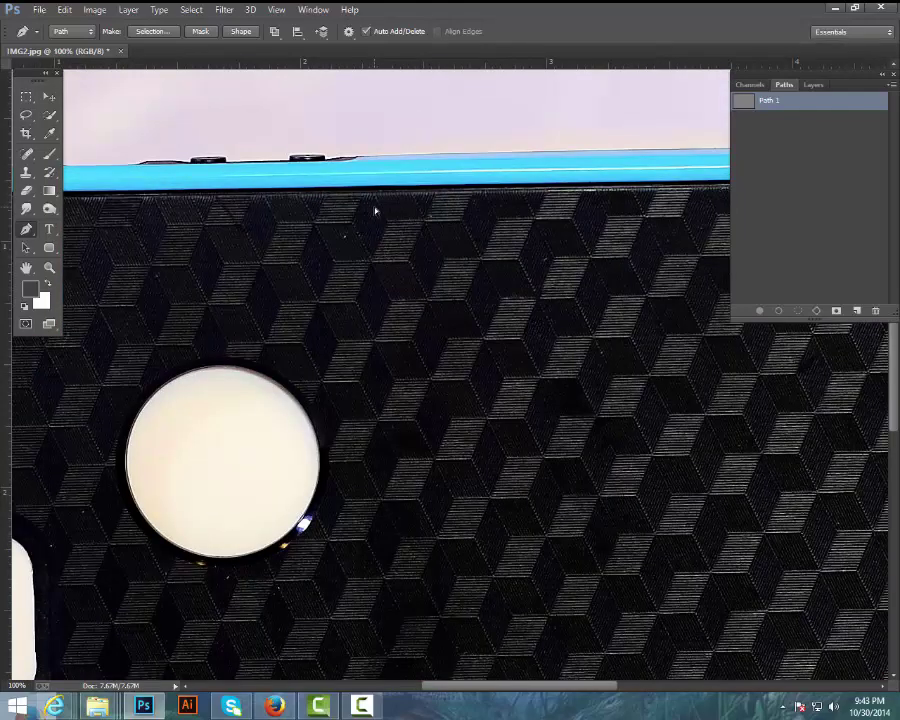
pyautogui.scroll(-1, 375, 210)
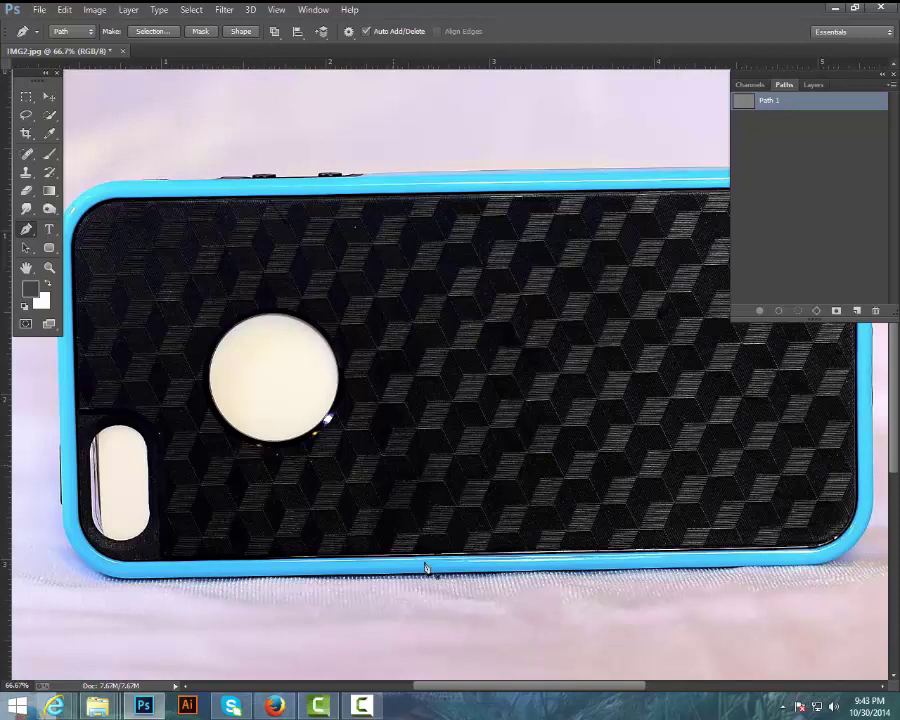
pyautogui.click(314, 10)
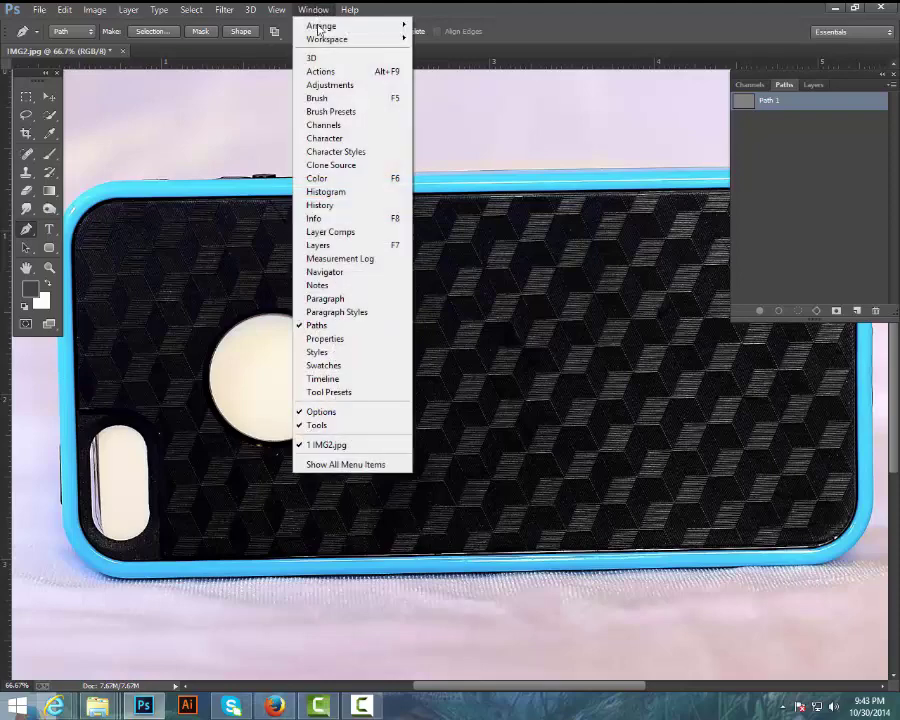
pyautogui.click(339, 277)
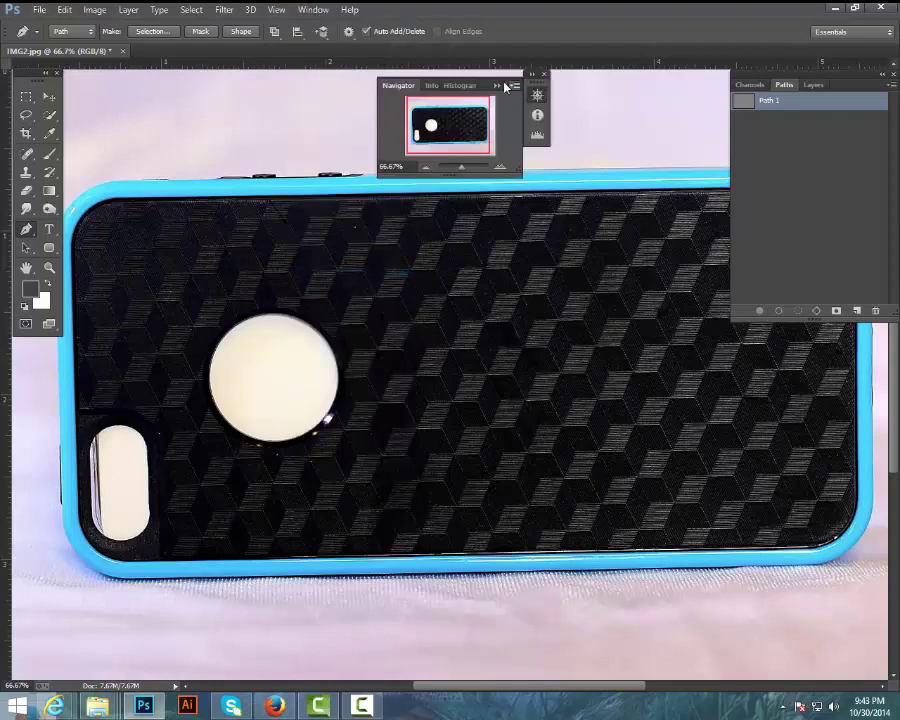
pyautogui.moveTo(490, 85); pyautogui.dragTo(501, 158)
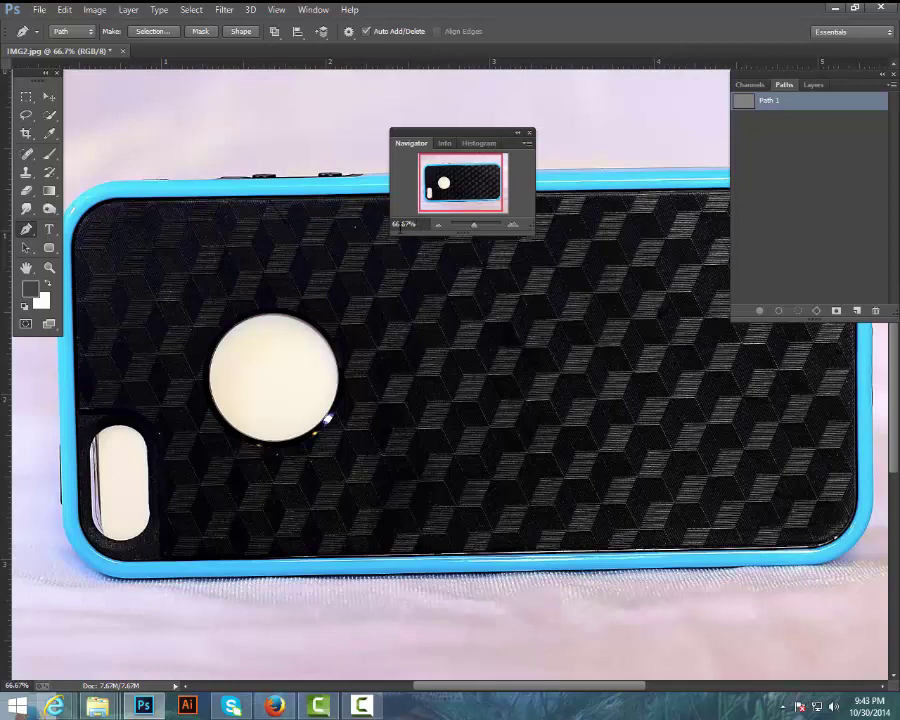
pyautogui.moveTo(462, 140); pyautogui.dragTo(822, 330)
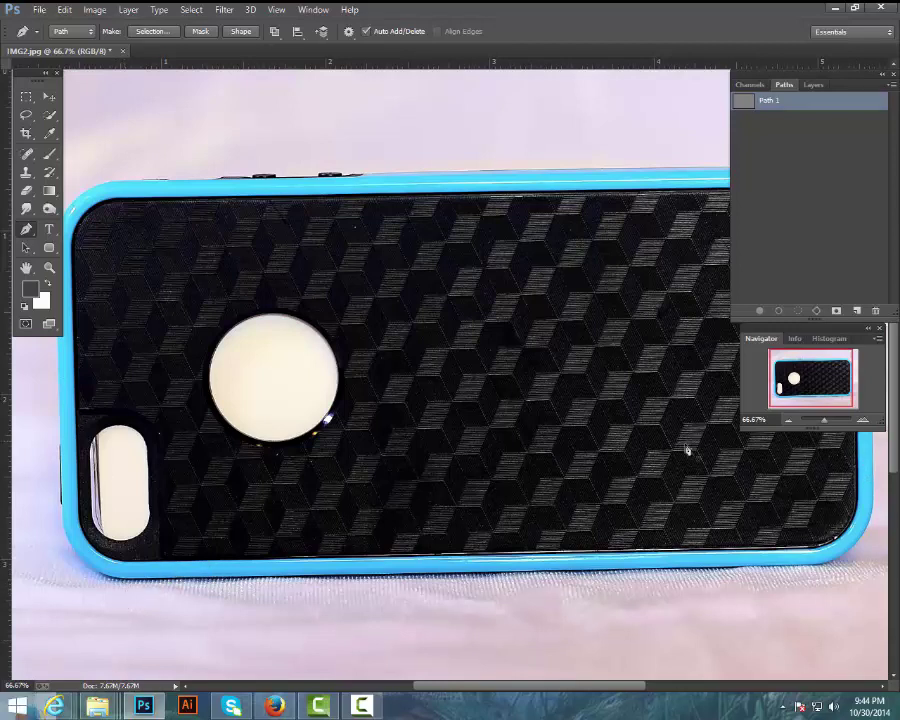
# Step: Examine the phone case's lower-left rounded corner at 300% and the whole photo at 50%
pyautogui.scroll(3, 305, 532)
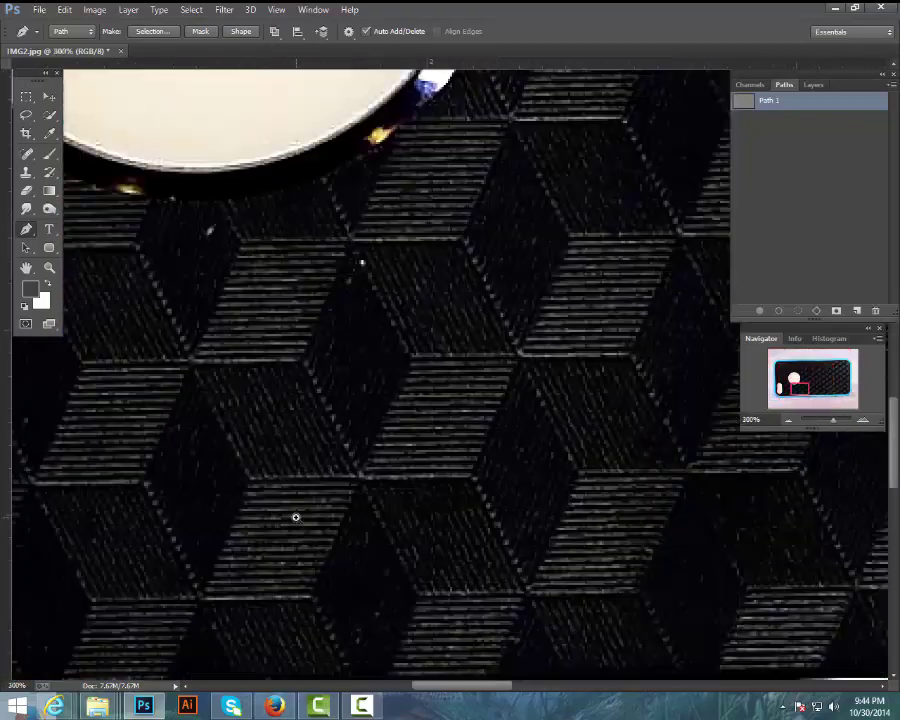
pyautogui.scroll(-10, 223, 544)
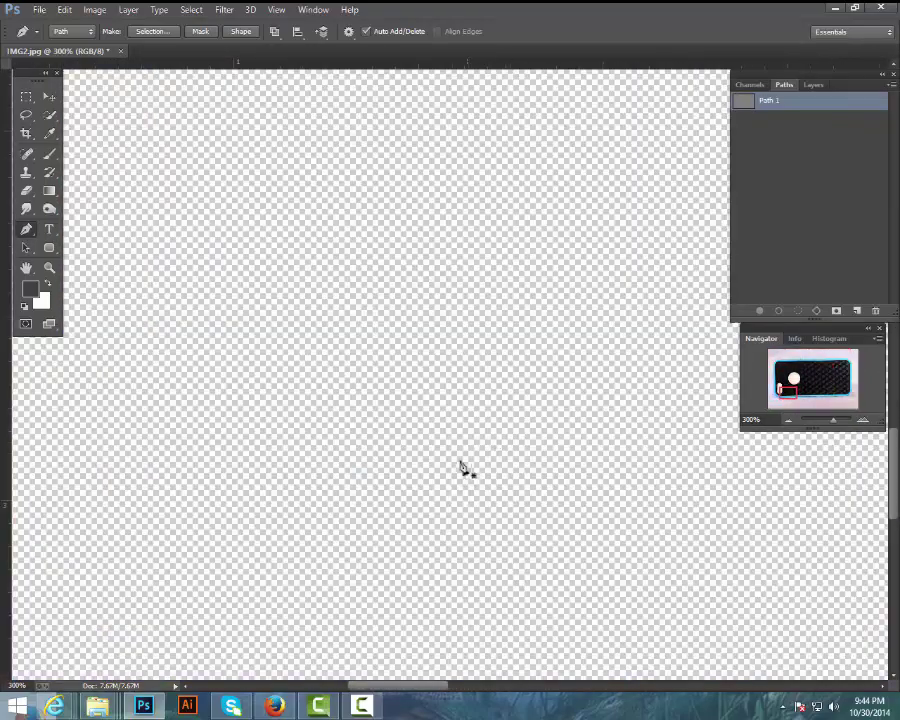
pyautogui.scroll(-1, 478, 470)
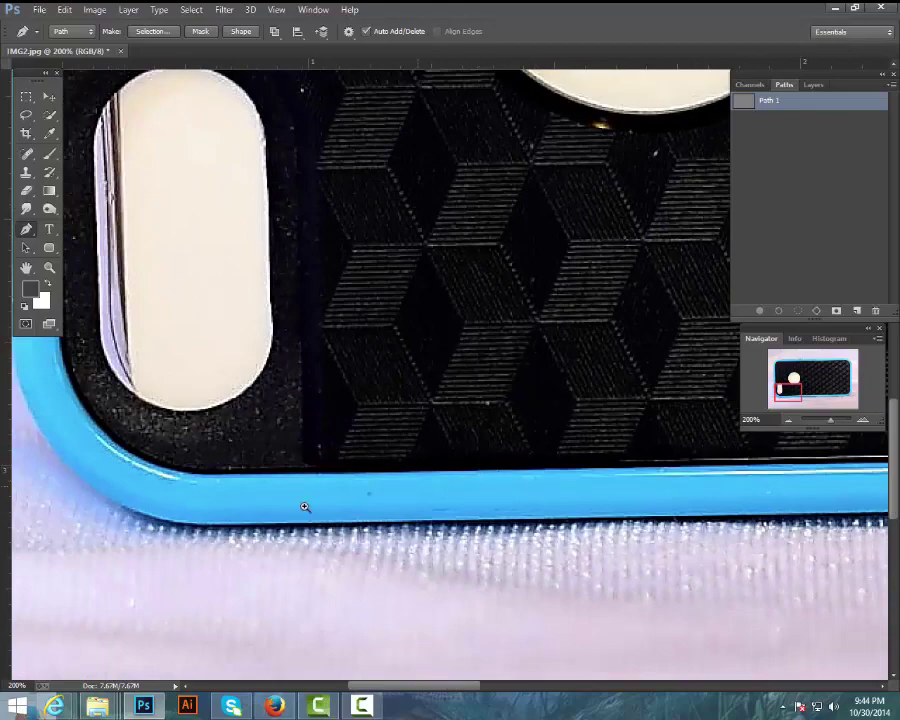
pyautogui.keyDown('ctrl'); pyautogui.click(215, 525); pyautogui.keyUp('ctrl')
pyautogui.moveTo(233, 478); pyautogui.dragTo(476, 453)
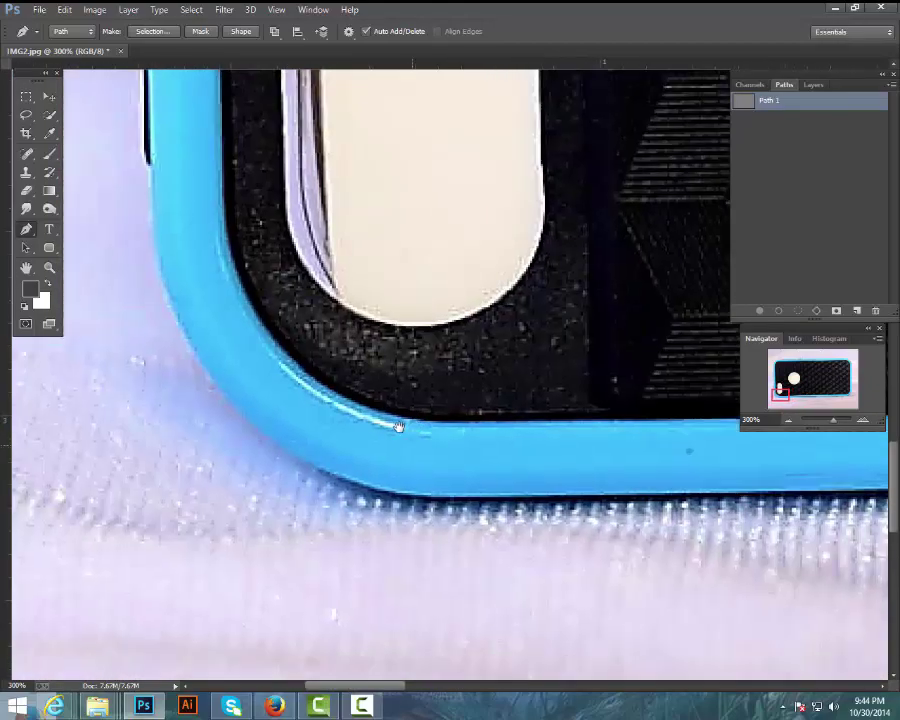
pyautogui.moveTo(399, 427); pyautogui.dragTo(386, 409)
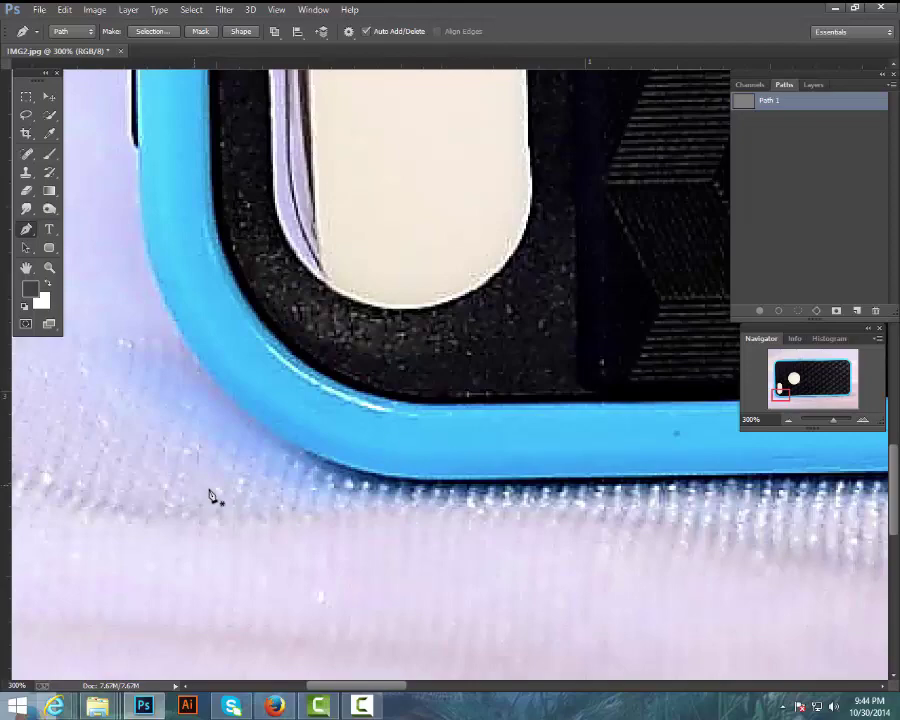
pyautogui.hotkey('ctrl', '-')
pyautogui.hotkey('ctrl', '-')
pyautogui.hotkey('ctrl', '-')
pyautogui.hotkey('ctrl', '-')
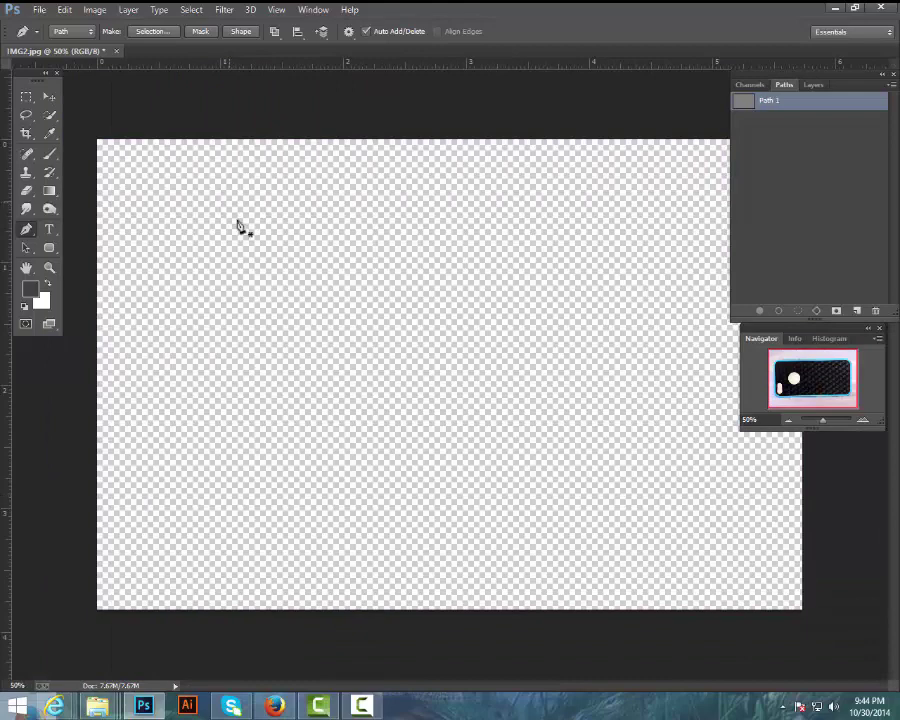
# Step: Start the Pen path with an anchor on the case's bottom edge, just past the lower-left rounded corner
pyautogui.hotkey('ctrl', '+')
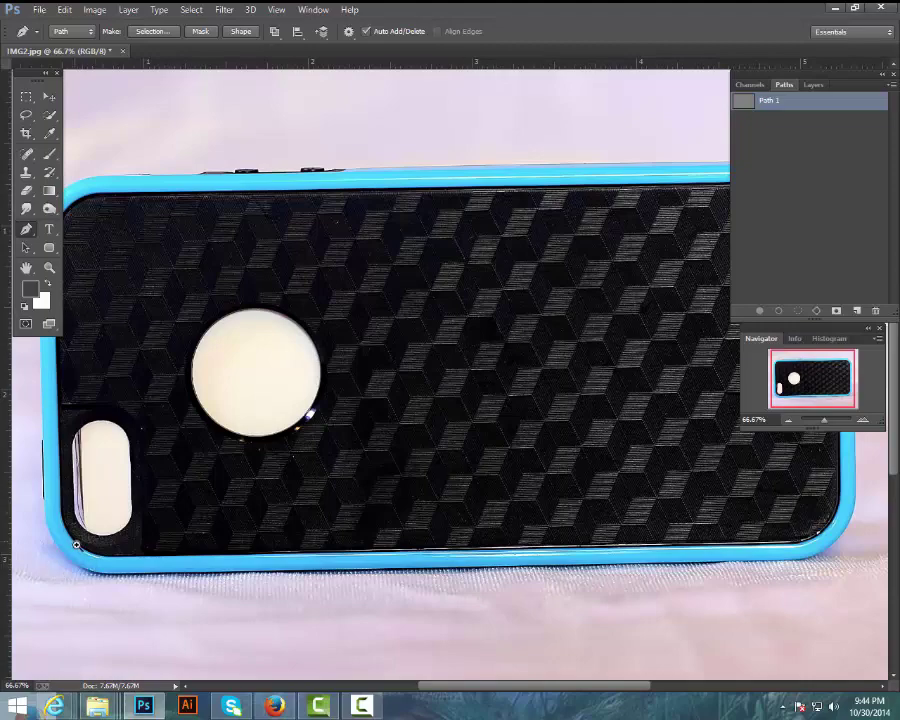
pyautogui.moveTo(75, 545); pyautogui.dragTo(322, 348)
pyautogui.hotkey('ctrl', '-')
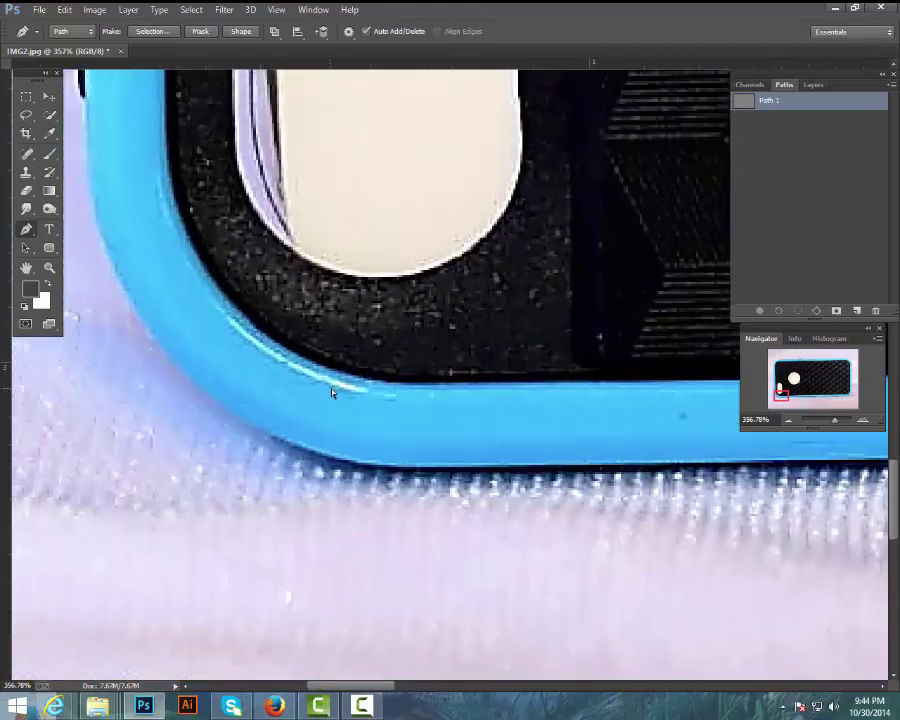
pyautogui.moveTo(397, 399); pyautogui.dragTo(367, 378)
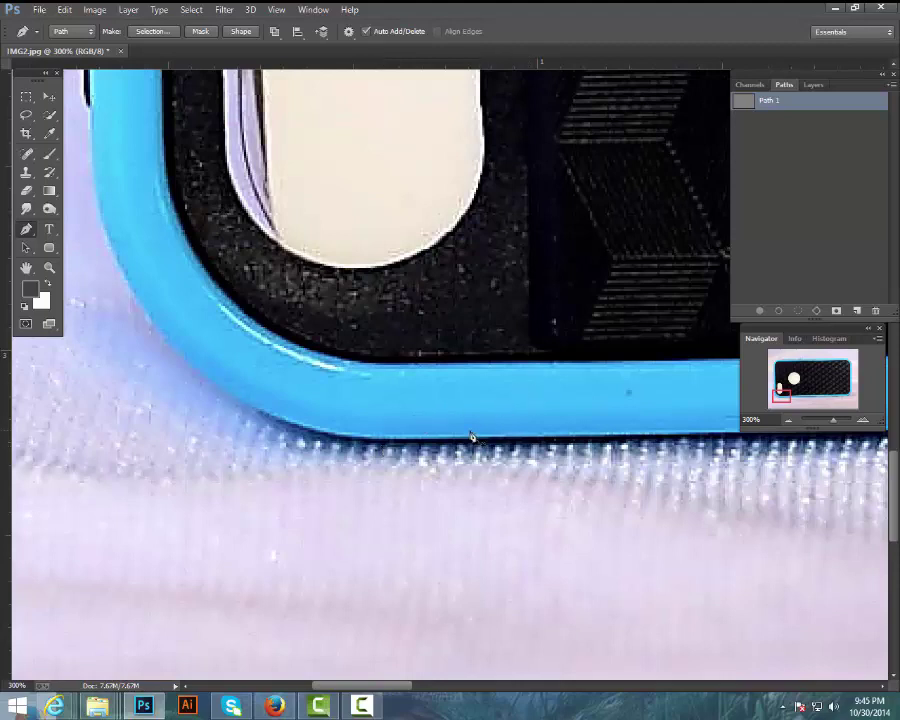
pyautogui.click(386, 440)
pyautogui.moveTo(141, 309); pyautogui.dragTo(103, 236)
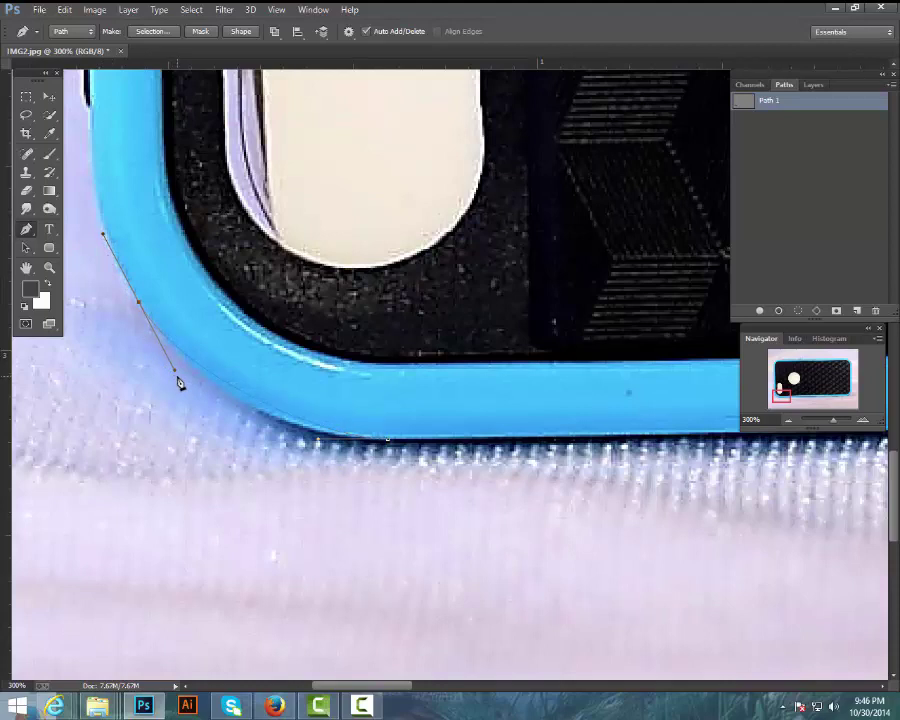
pyautogui.moveTo(175, 374); pyautogui.dragTo(199, 407)
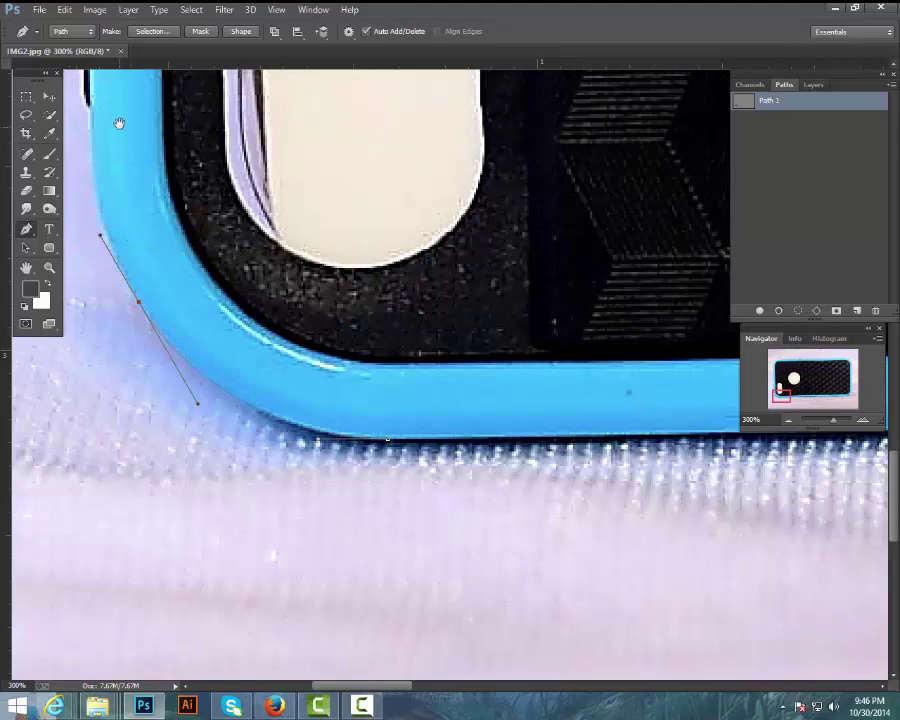
pyautogui.moveTo(128, 143); pyautogui.dragTo(291, 434)
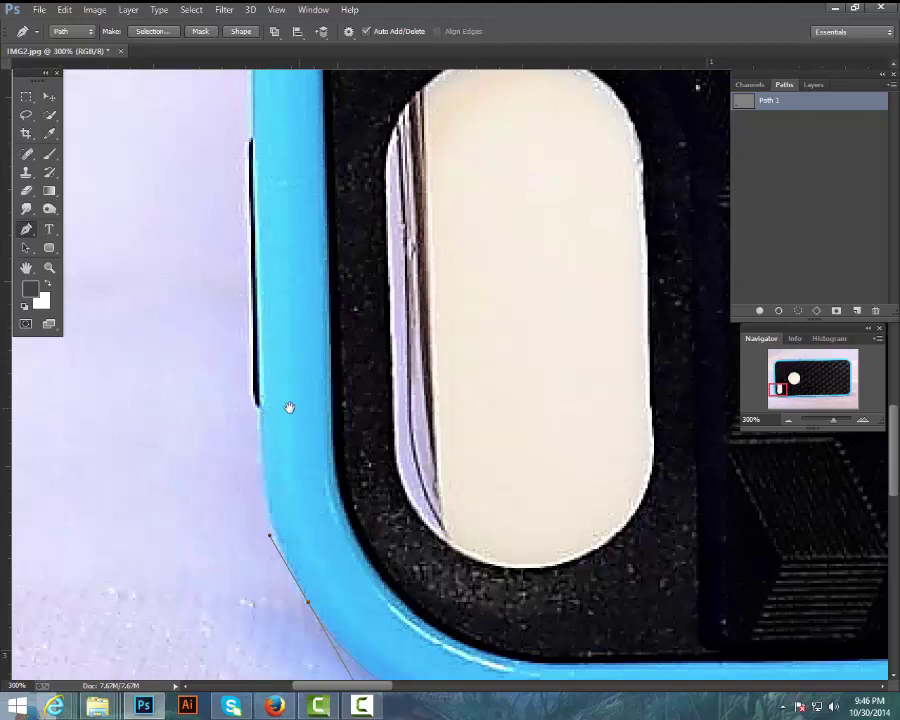
pyautogui.moveTo(289, 406); pyautogui.dragTo(288, 355)
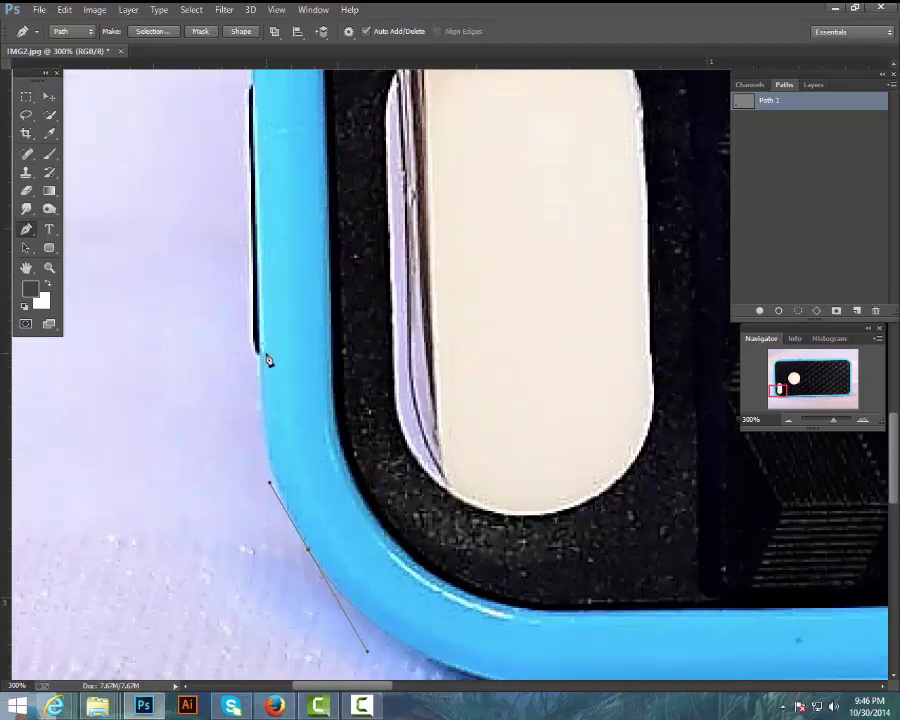
pyautogui.moveTo(318, 527); pyautogui.dragTo(291, 413)
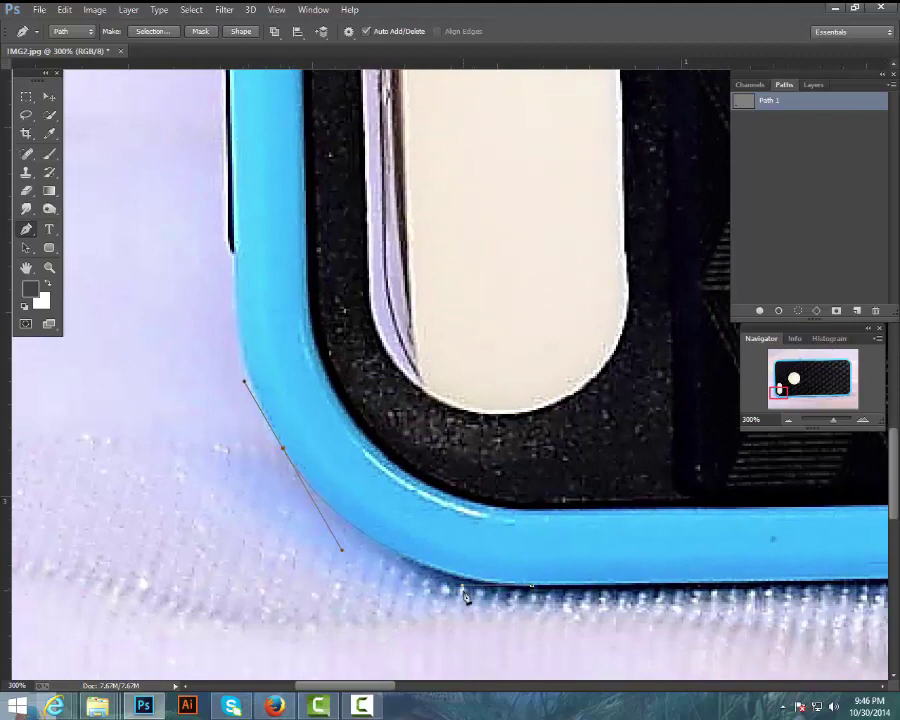
pyautogui.hotkey('ctrl', 'alt', 'z')
pyautogui.hotkey('ctrl', 'alt', 'z')
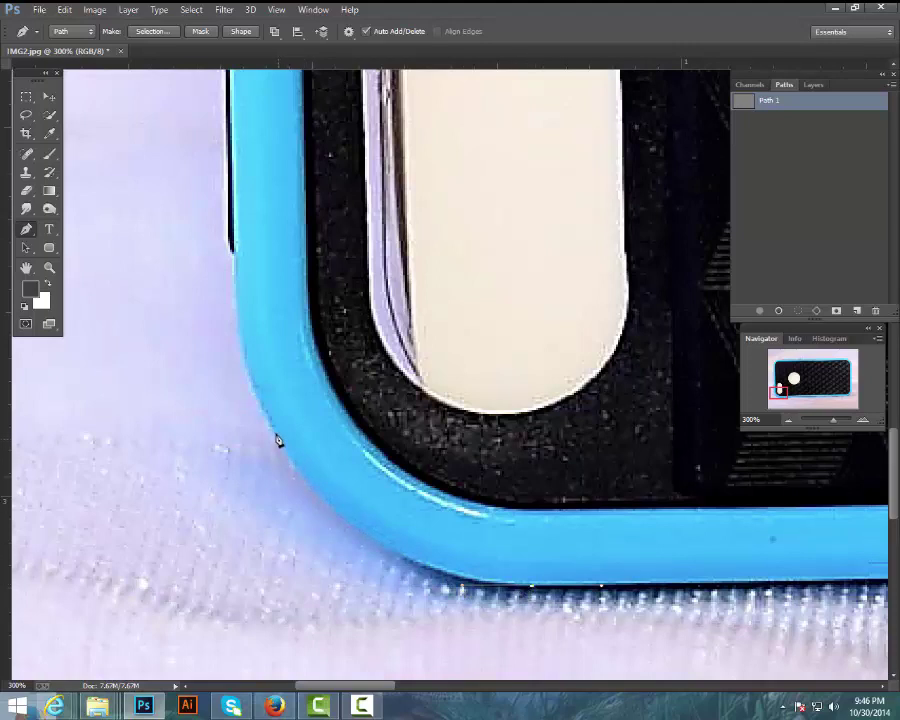
# Step: Add a curved anchor midway around the case's lower-left corner and shape its handles to follow the blue edge
pyautogui.moveTo(278, 439); pyautogui.dragTo(264, 411)
pyautogui.moveTo(262, 410); pyautogui.dragTo(233, 353)
pyautogui.moveTo(325, 529); pyautogui.dragTo(343, 557)
# Step: Continue the path around the corner to an anchor at the lower end of the black button on the case's left side
pyautogui.moveTo(260, 366); pyautogui.dragTo(334, 567)
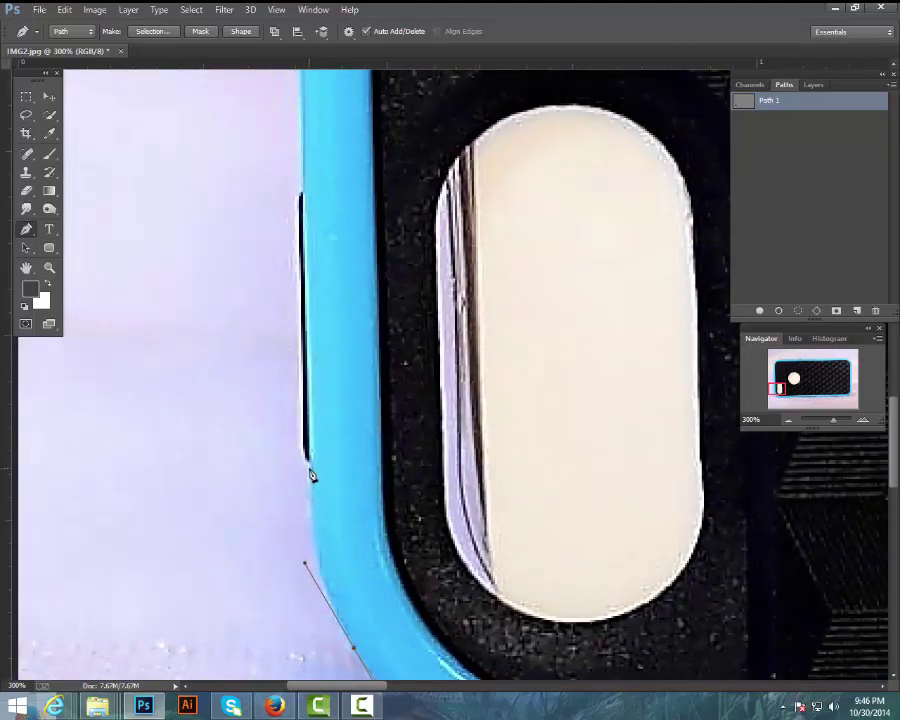
pyautogui.moveTo(314, 472); pyautogui.dragTo(304, 428)
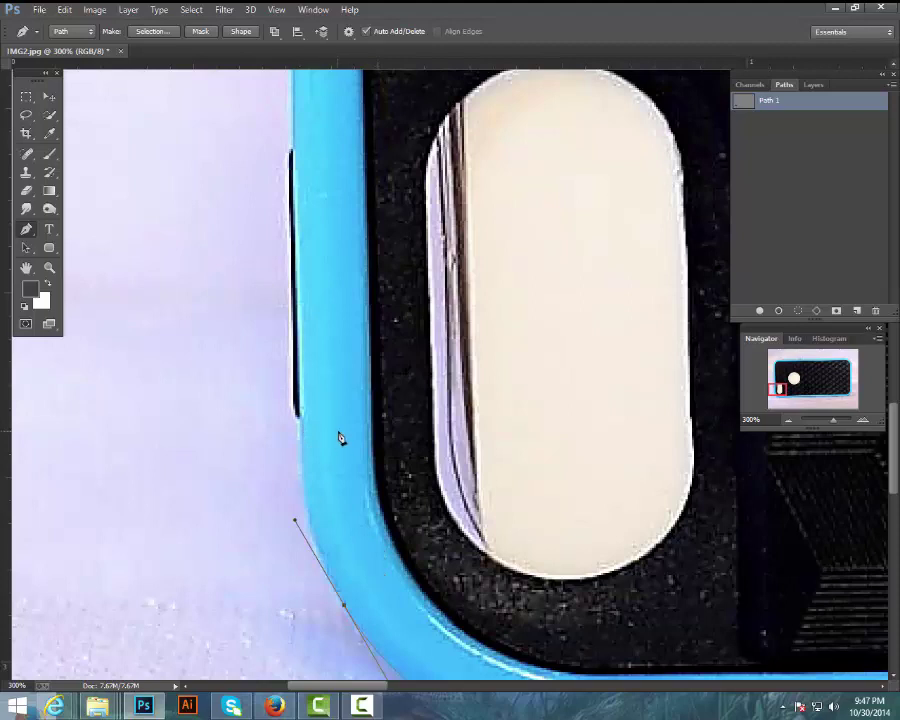
pyautogui.moveTo(331, 442); pyautogui.dragTo(298, 353)
pyautogui.hotkey('ctrl', 'z')
pyautogui.click(279, 342)
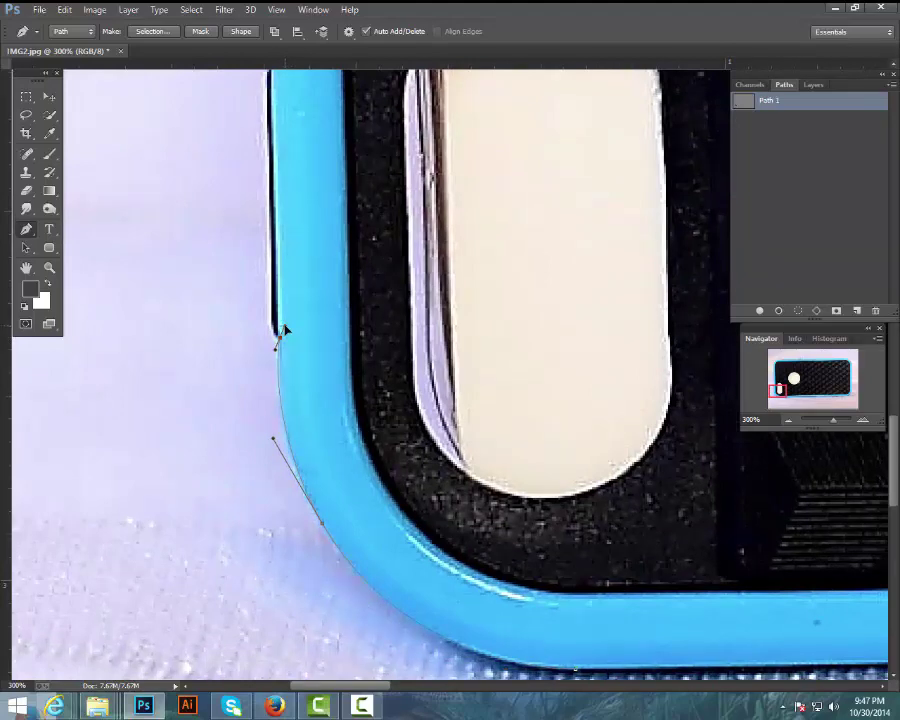
pyautogui.moveTo(277, 346); pyautogui.dragTo(288, 357)
pyautogui.hotkey('ctrl', 'z')
pyautogui.moveTo(277, 335); pyautogui.dragTo(282, 307)
pyautogui.hotkey('ctrl', 'z')
pyautogui.click(280, 344)
# Step: Trace the outer edge of the black side button and continue the path with an anchor farther up the case's left edge
pyautogui.moveTo(281, 318); pyautogui.dragTo(330, 411)
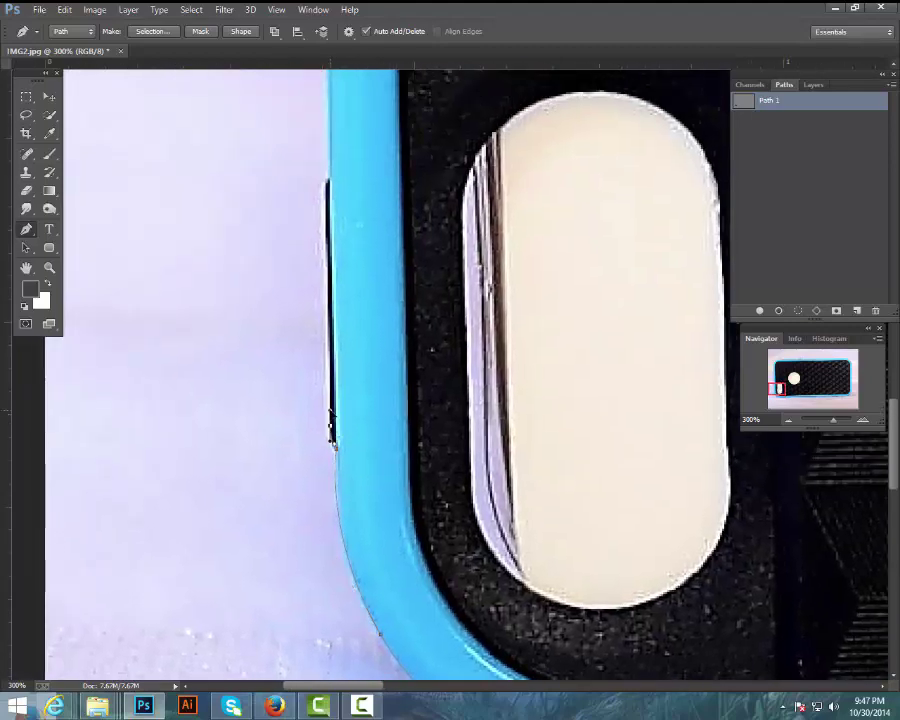
pyautogui.moveTo(315, 281); pyautogui.dragTo(362, 516)
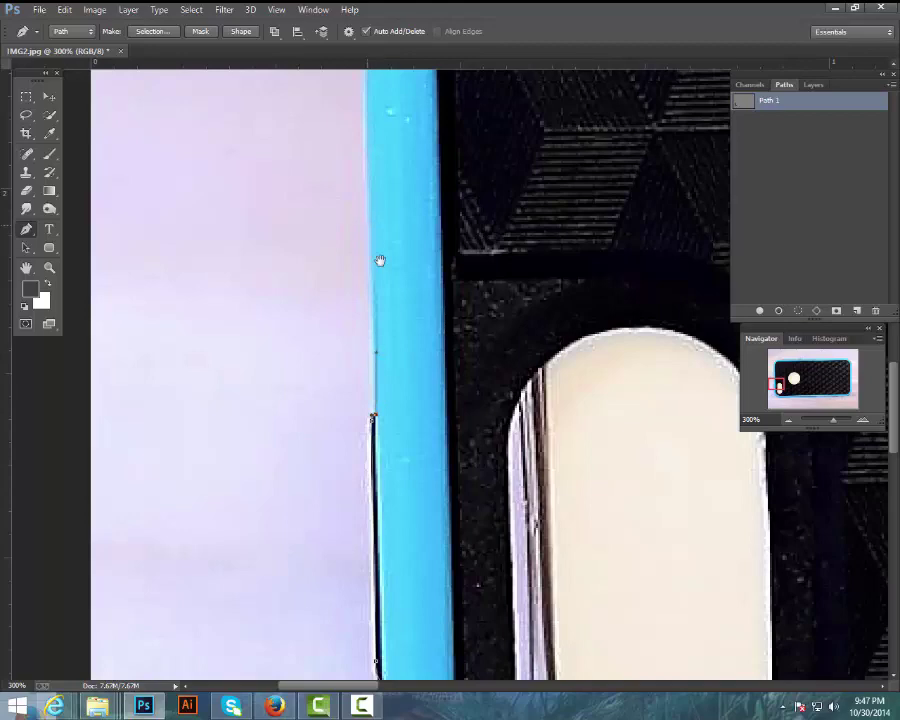
pyautogui.moveTo(378, 260); pyautogui.dragTo(462, 564)
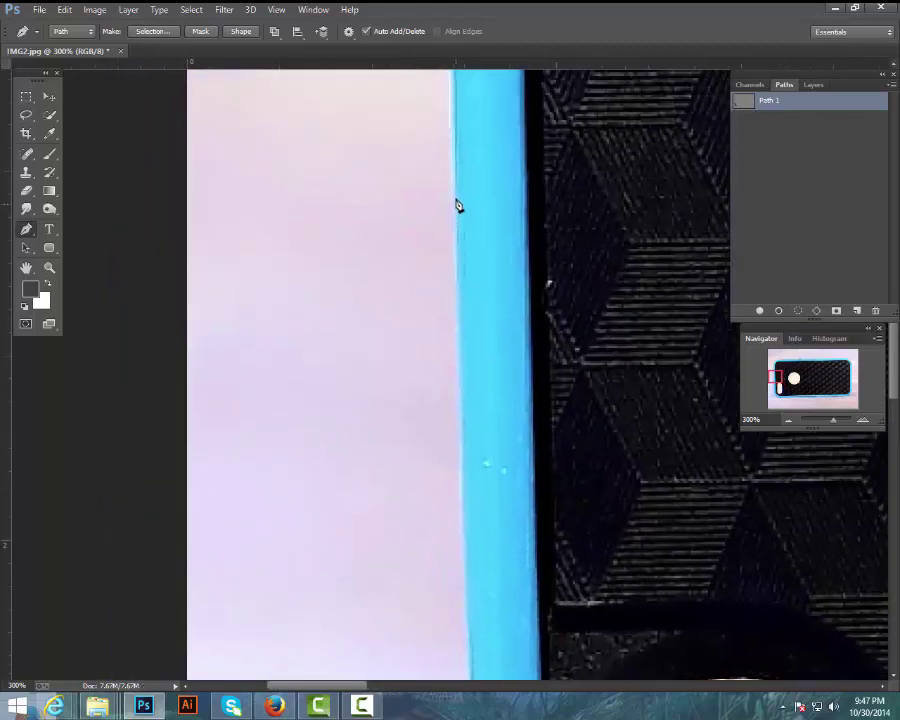
pyautogui.moveTo(455, 205); pyautogui.dragTo(454, 144)
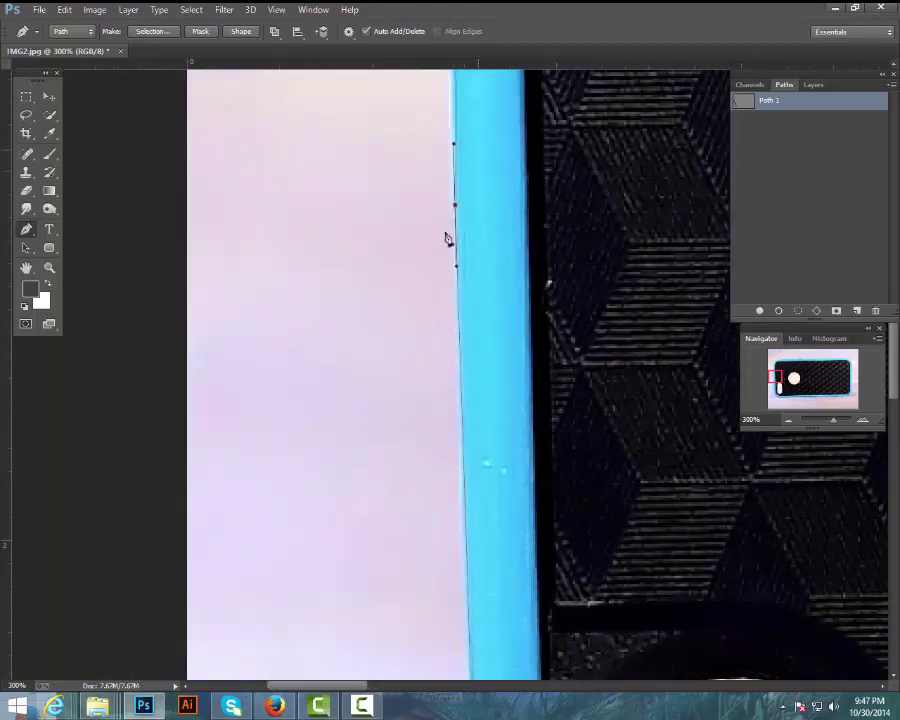
pyautogui.scroll(5, 470, 341)
pyautogui.moveTo(442, 339); pyautogui.dragTo(429, 284)
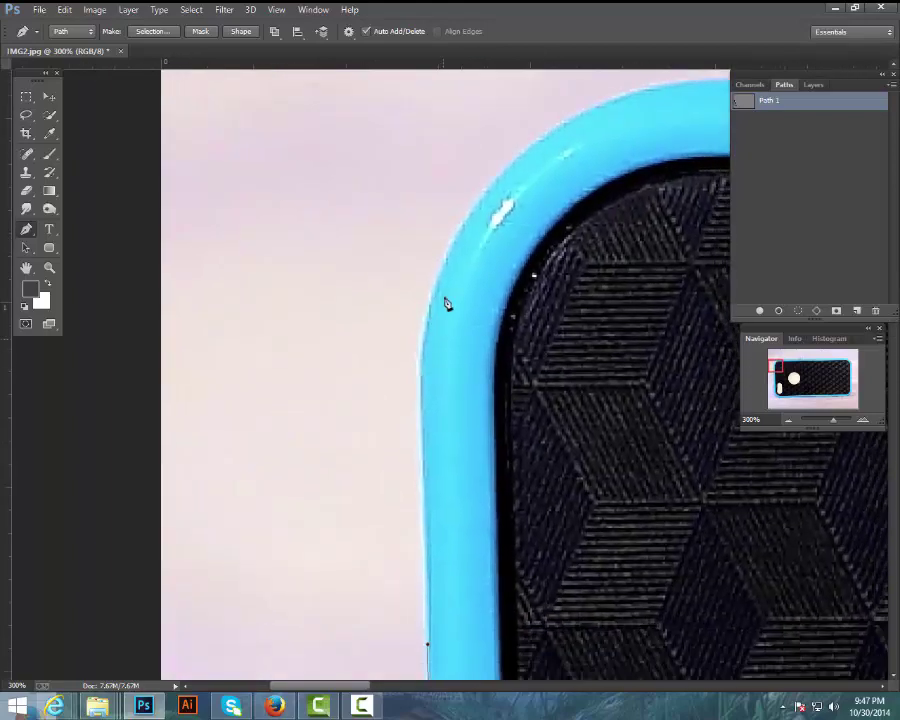
pyautogui.hotkey('ctrl', '-')
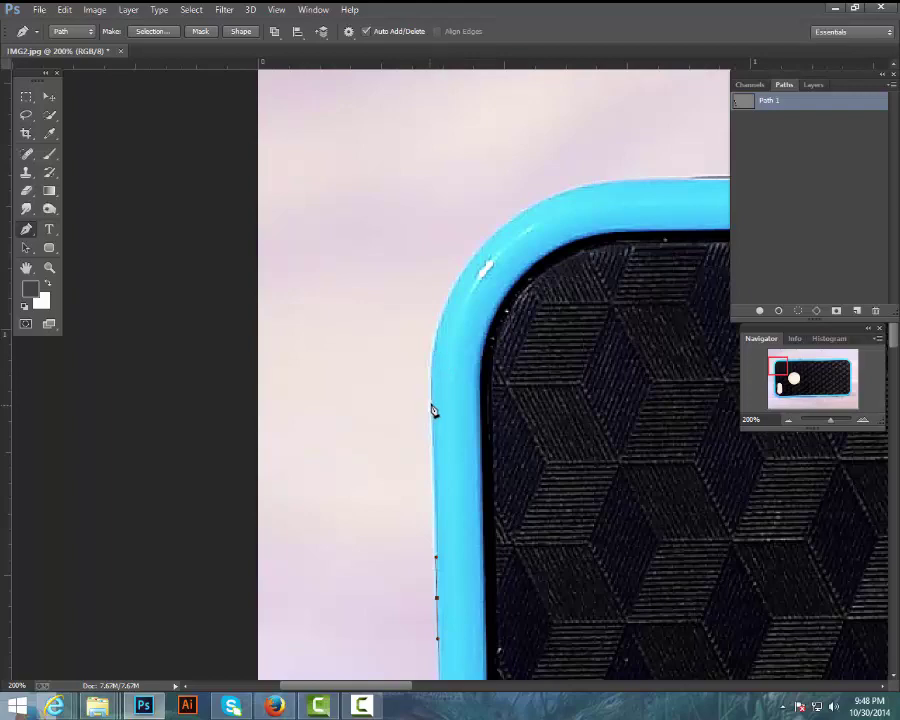
pyautogui.hotkey('ctrl', '+')
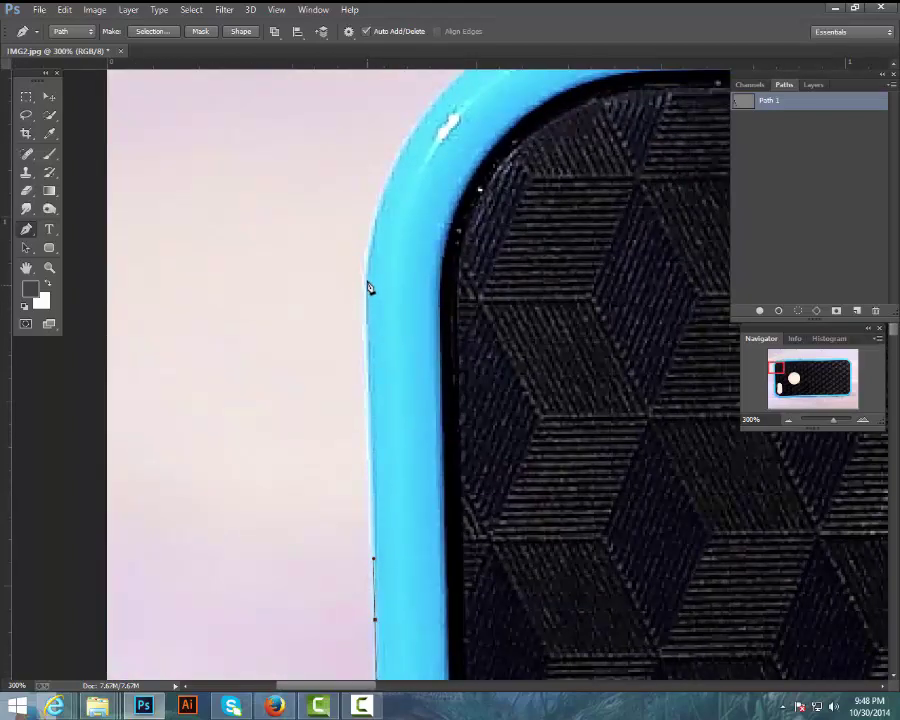
pyautogui.moveTo(367, 287); pyautogui.dragTo(367, 173)
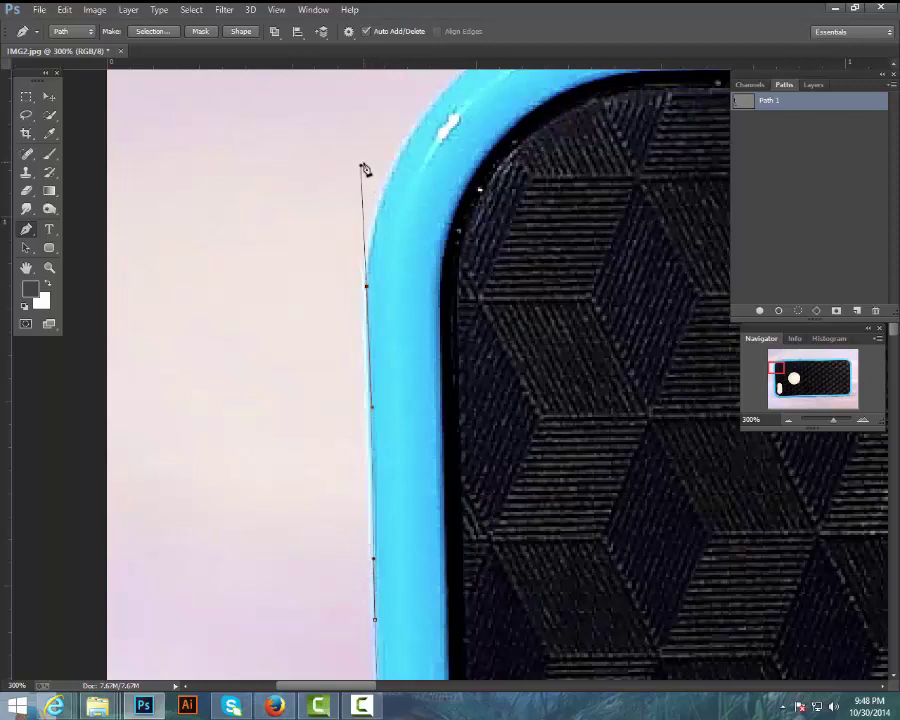
pyautogui.click(395, 158)
pyautogui.scroll(-2, 400, 205)
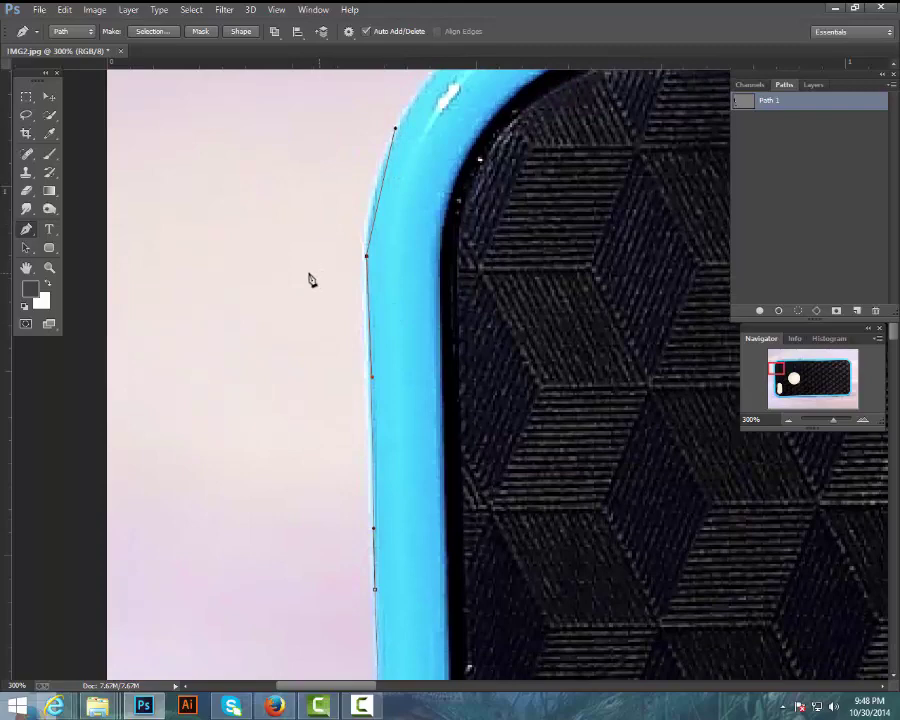
pyautogui.scroll(5, 352, 258)
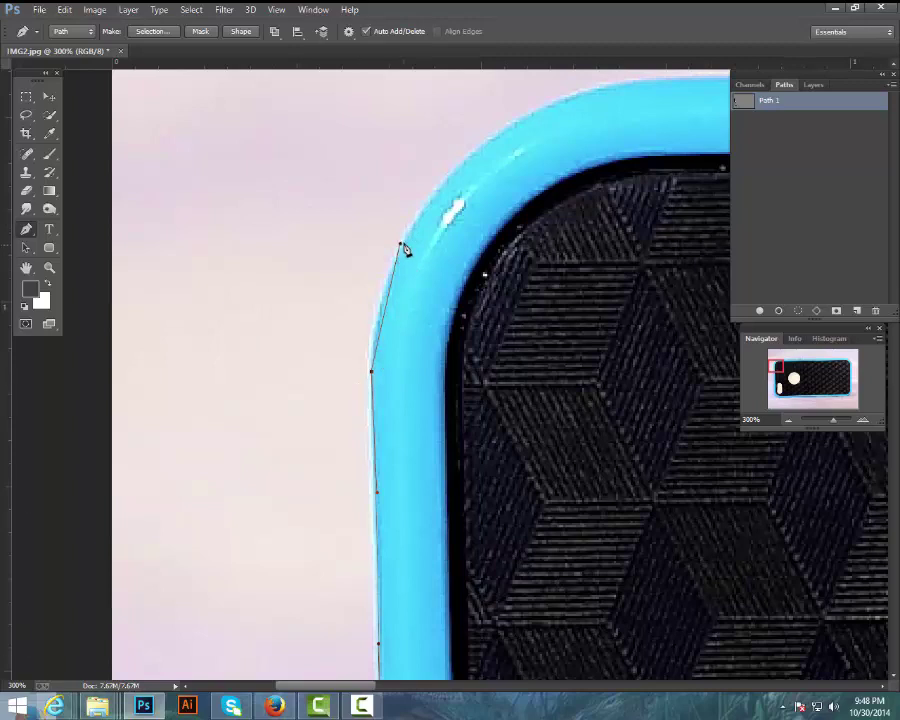
pyautogui.hotkey('ctrl', 'z')
pyautogui.moveTo(376, 347); pyautogui.dragTo(372, 300)
pyautogui.hotkey('ctrl', 'alt', 'z')
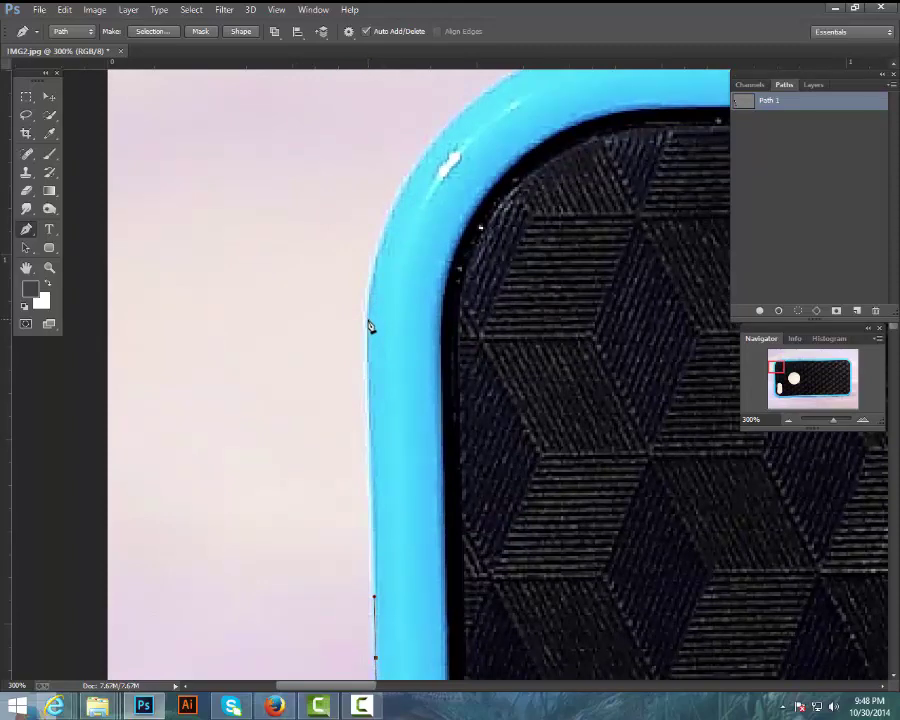
# Step: Add an anchor where the left edge begins to round and curve the path around the upper-left corner onto the top edge, adjusting its handles
pyautogui.moveTo(370, 318); pyautogui.dragTo(226, 401)
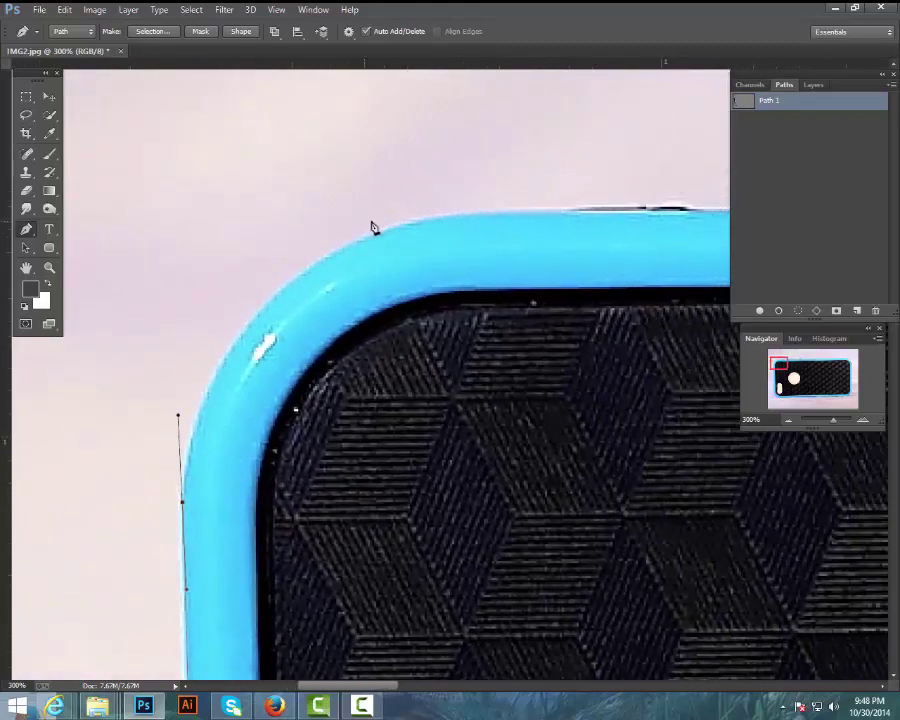
pyautogui.moveTo(458, 215); pyautogui.dragTo(562, 213)
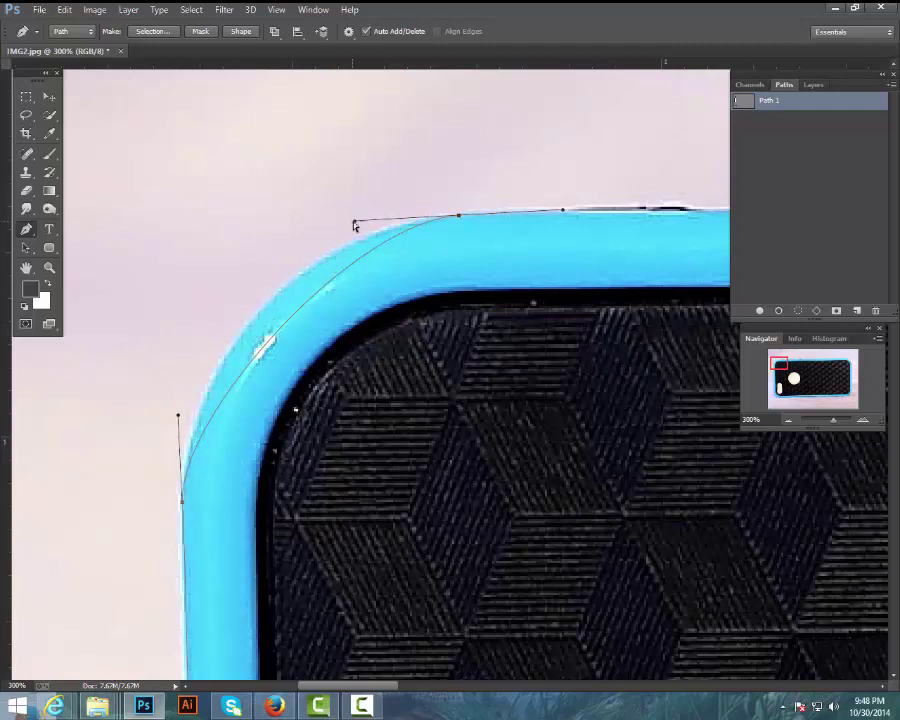
pyautogui.moveTo(354, 226); pyautogui.dragTo(259, 237)
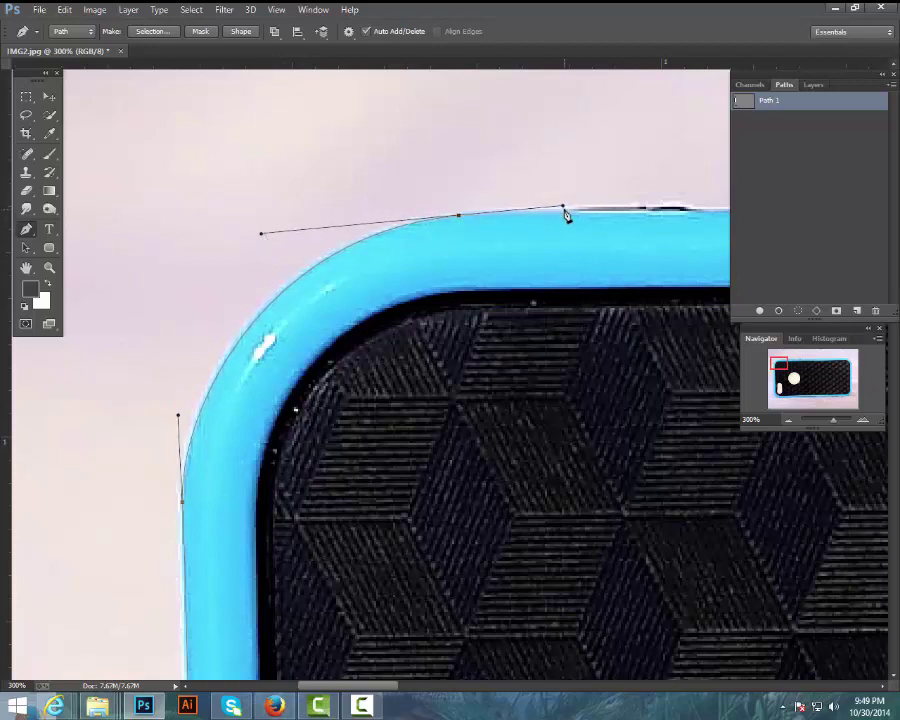
pyautogui.moveTo(566, 210); pyautogui.dragTo(568, 214)
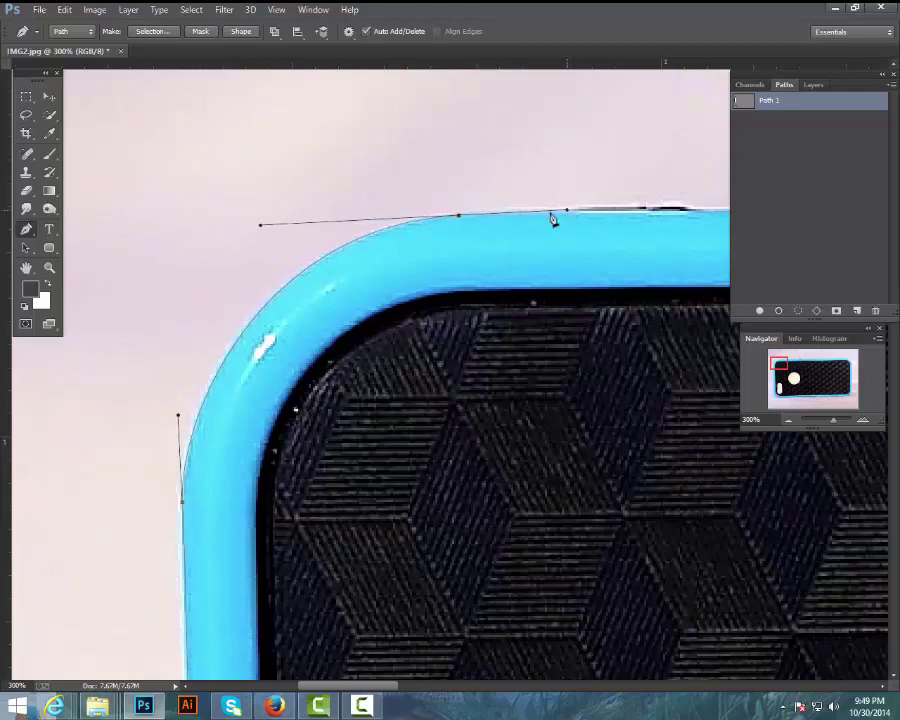
# Step: Continue the path along the top edge, over the raised dark strip and around the first black button
pyautogui.moveTo(554, 261); pyautogui.dragTo(290, 317)
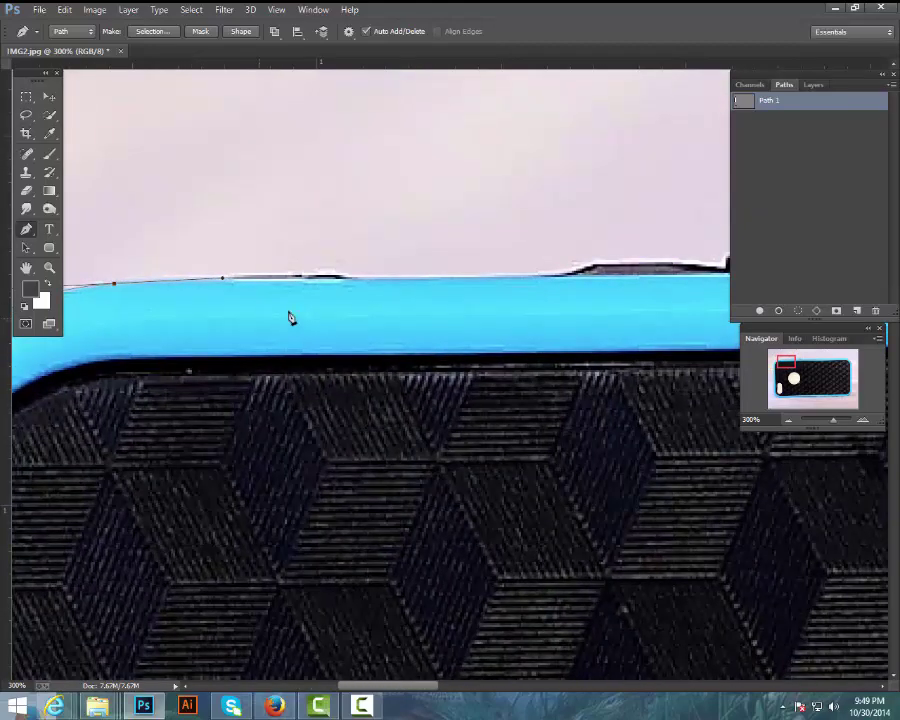
pyautogui.moveTo(563, 277); pyautogui.dragTo(578, 274)
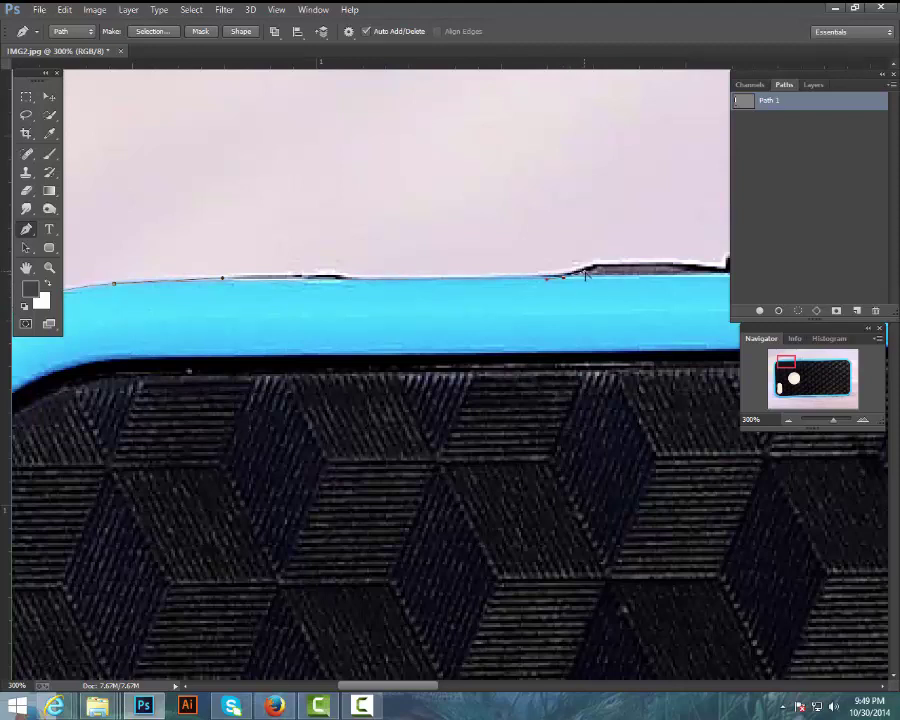
pyautogui.moveTo(638, 275); pyautogui.dragTo(406, 303)
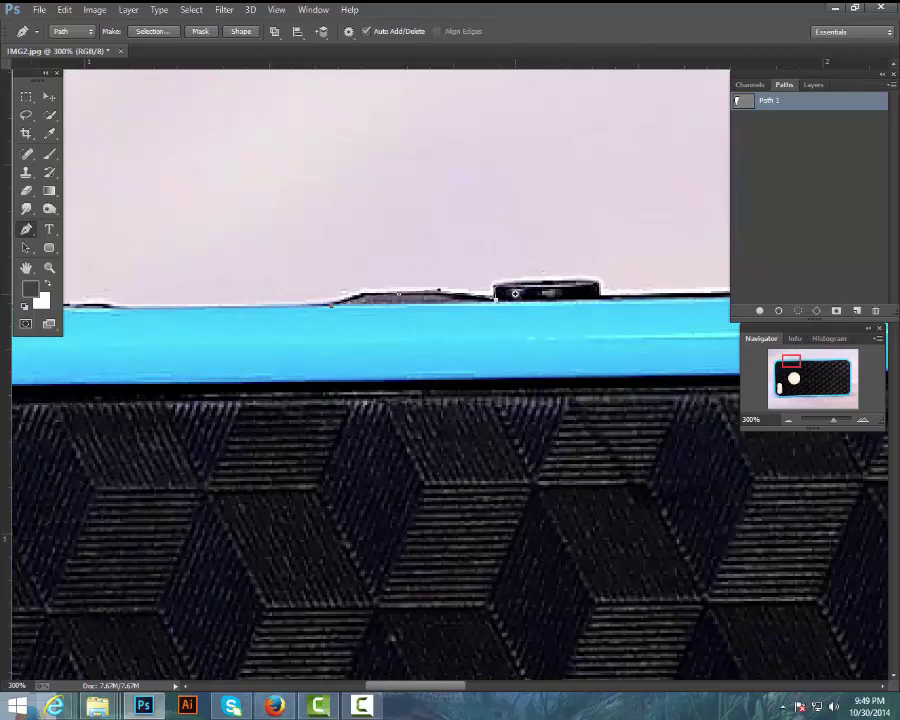
pyautogui.scroll(1, 515, 295)
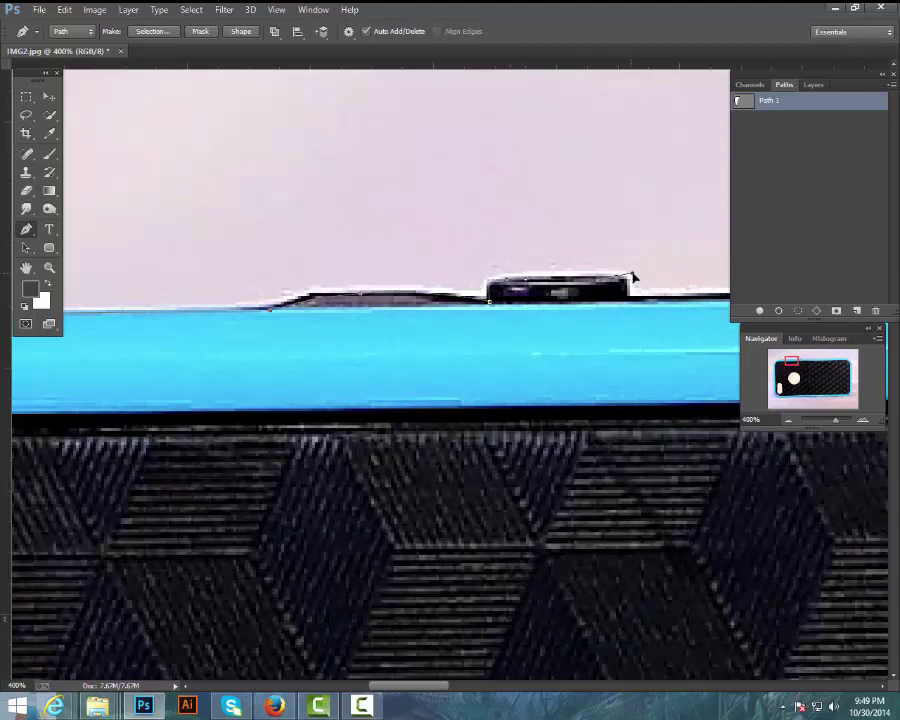
pyautogui.moveTo(631, 272); pyautogui.dragTo(631, 277)
pyautogui.moveTo(628, 297); pyautogui.dragTo(352, 321)
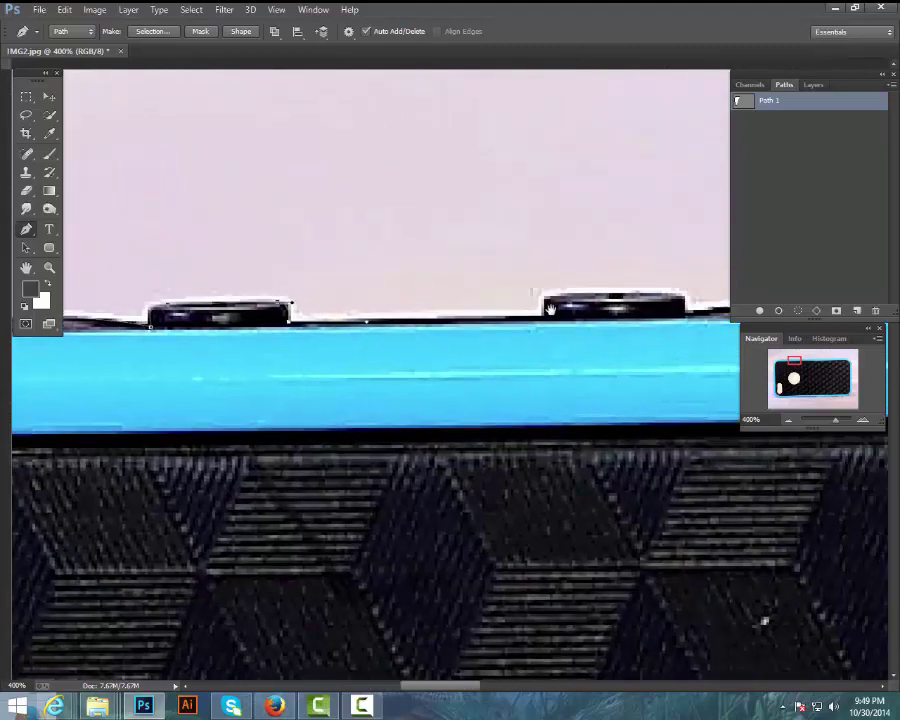
# Step: Trace the second black button on the top edge and the dark strip beyond it, ending with an anchor on the pale blue rim
pyautogui.moveTo(691, 297); pyautogui.dragTo(556, 275)
pyautogui.moveTo(342, 311); pyautogui.dragTo(376, 308)
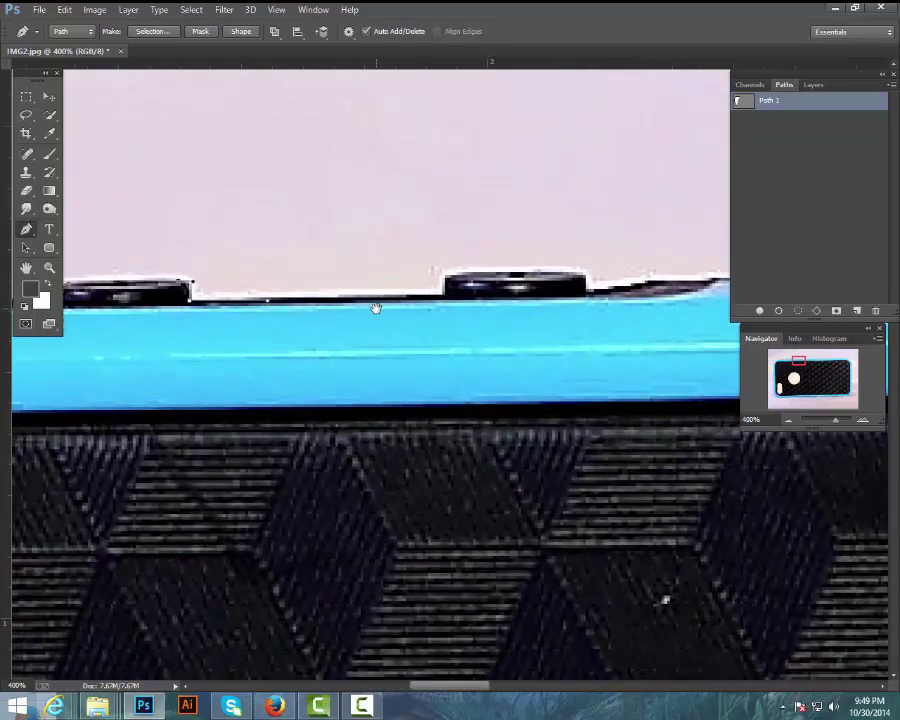
pyautogui.click(446, 297)
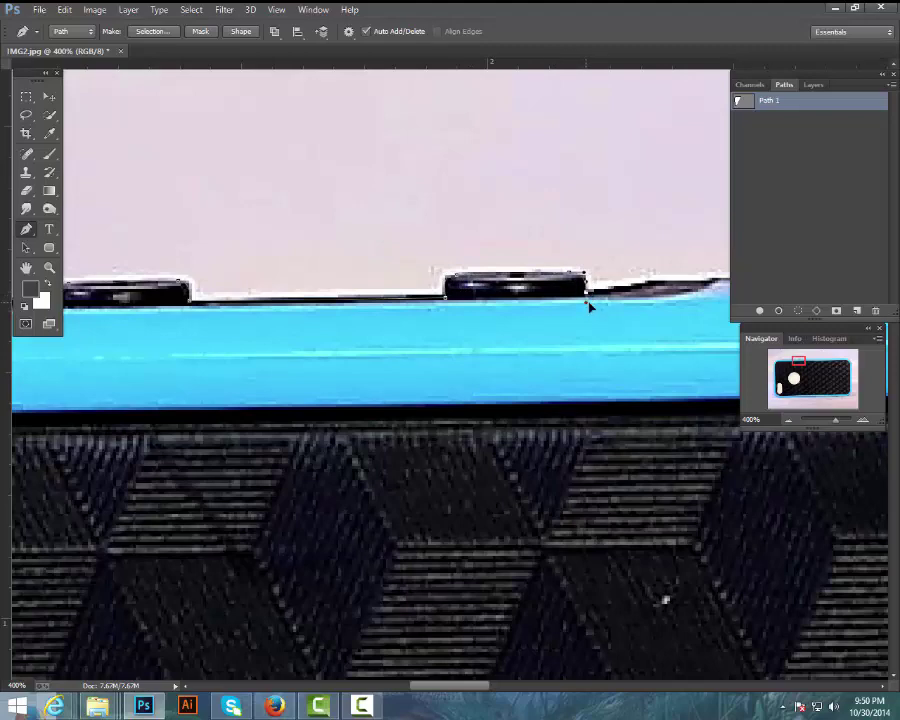
pyautogui.moveTo(586, 302); pyautogui.dragTo(324, 319)
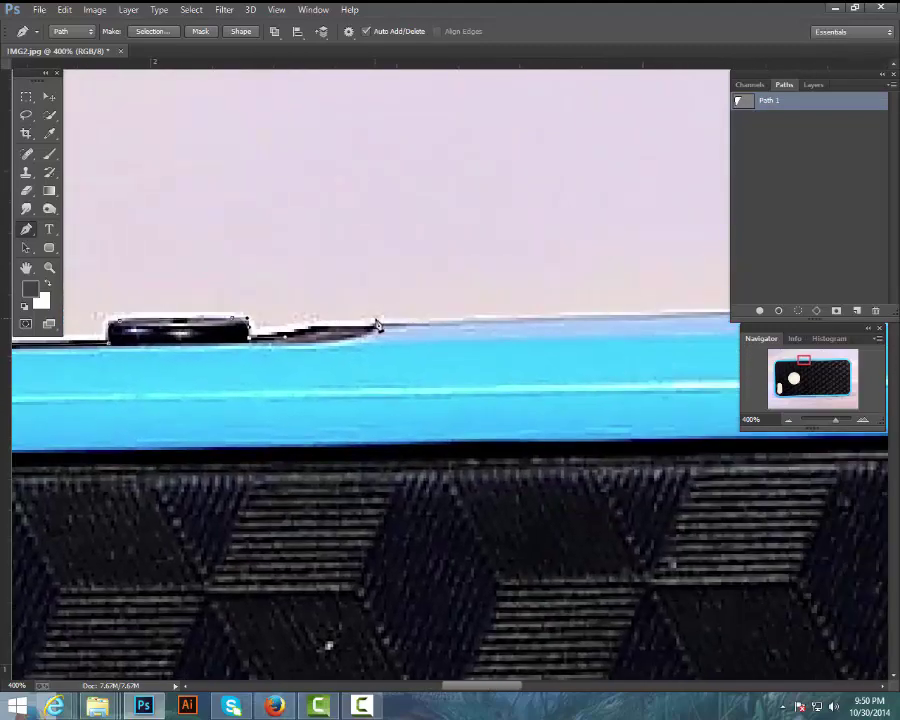
pyautogui.click(408, 325)
# Step: Extend the path along the straight top edge past the buttons with widely spaced anchors
pyautogui.moveTo(470, 322); pyautogui.dragTo(324, 297)
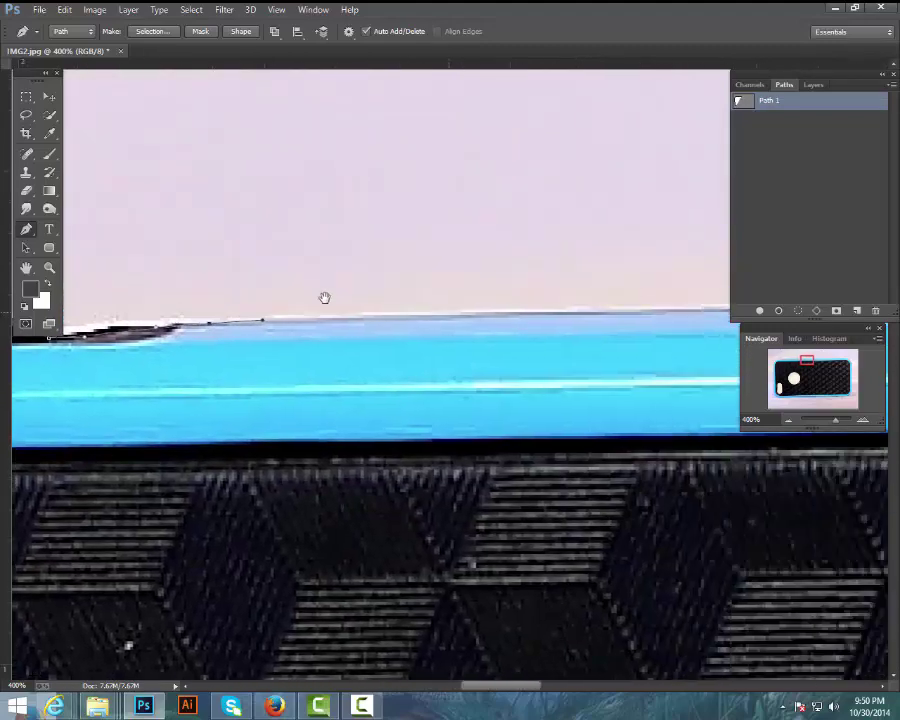
pyautogui.moveTo(389, 319); pyautogui.dragTo(278, 292)
pyautogui.hotkey('ctrl', '-')
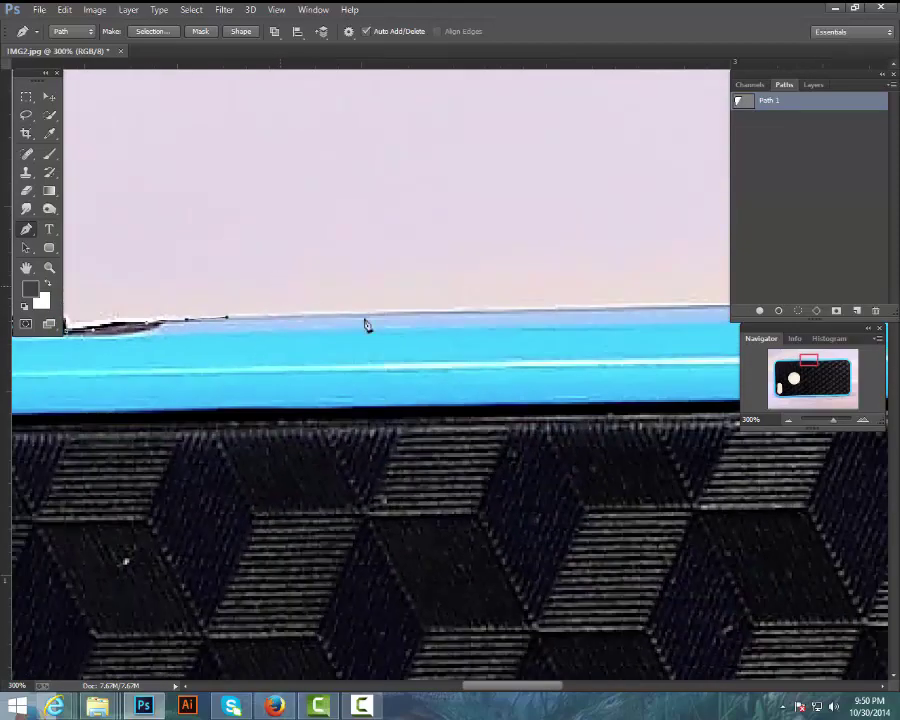
pyautogui.moveTo(538, 344); pyautogui.dragTo(428, 312)
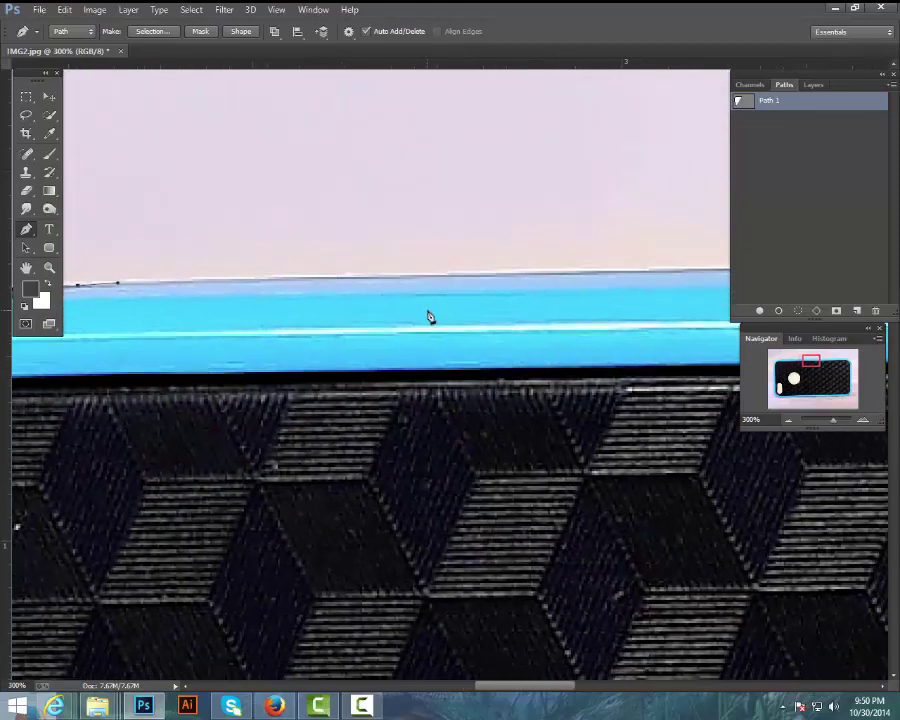
pyautogui.click(595, 273)
pyautogui.click(641, 271)
pyautogui.moveTo(657, 268); pyautogui.dragTo(104, 264)
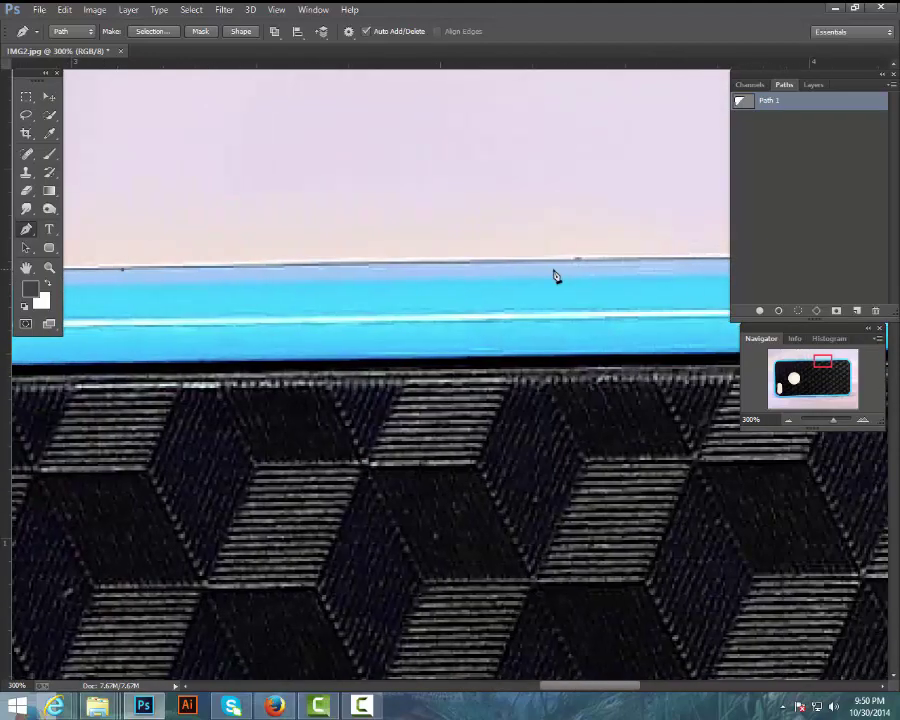
pyautogui.moveTo(621, 263); pyautogui.dragTo(712, 263)
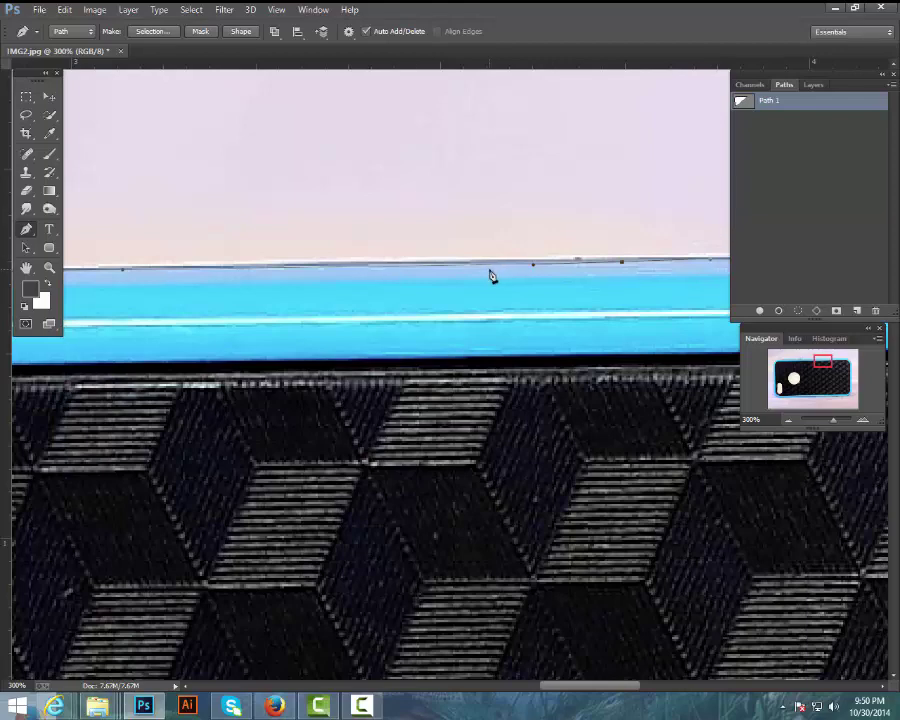
# Step: Continue the path along the rest of the top edge to an anchor where the upper-right corner begins to round
pyautogui.moveTo(609, 263); pyautogui.dragTo(191, 261)
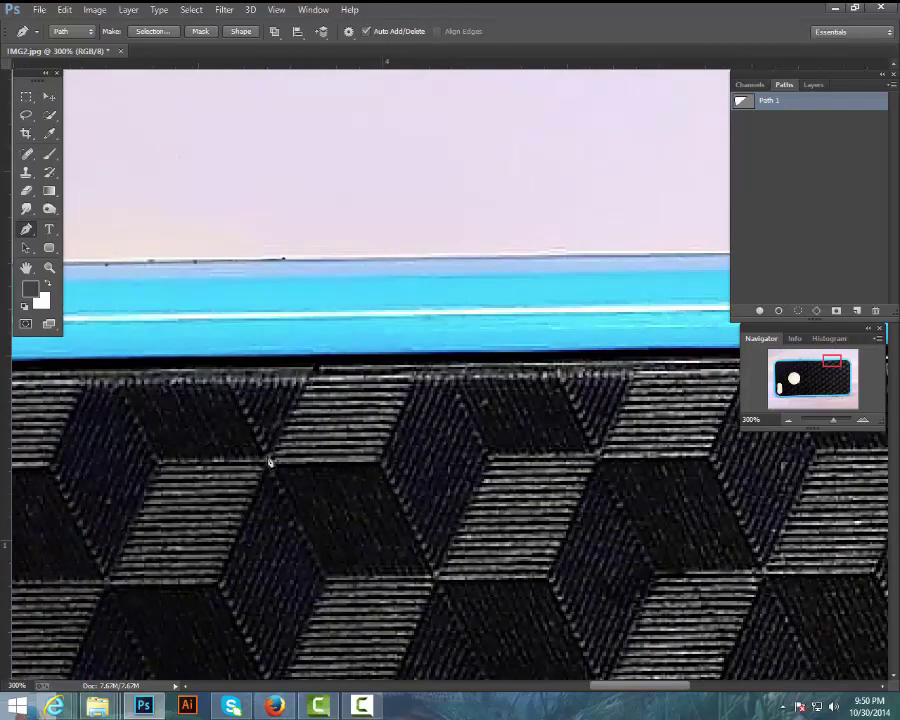
pyautogui.moveTo(663, 255); pyautogui.dragTo(727, 251)
pyautogui.moveTo(502, 281); pyautogui.dragTo(240, 299)
pyautogui.moveTo(632, 273); pyautogui.dragTo(499, 276)
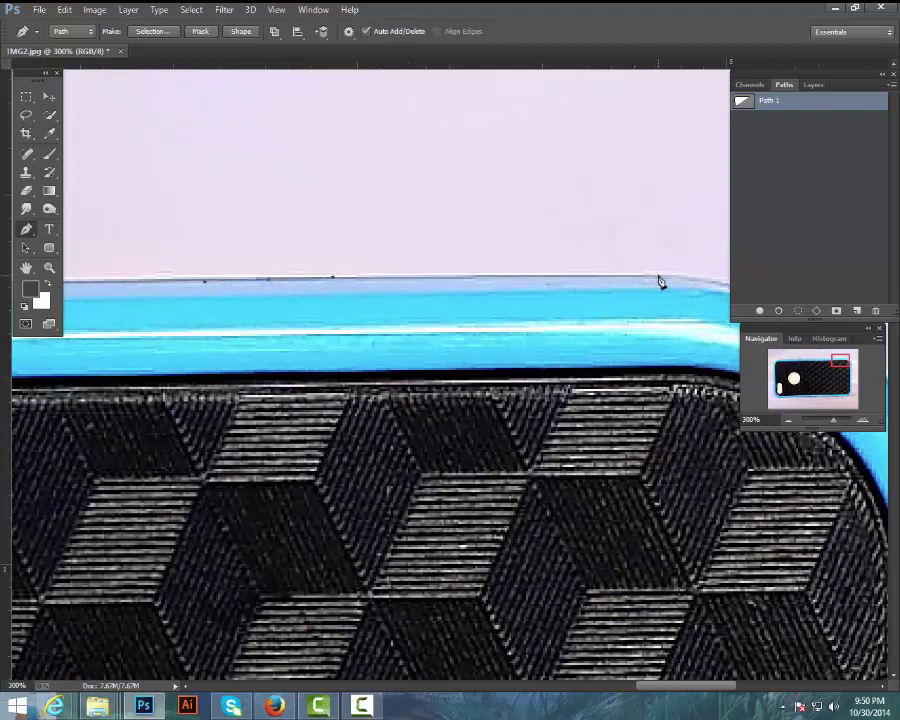
pyautogui.click(659, 276)
# Step: Curve the path around the upper-right corner with an anchor partway around and another at the top of the right edge
pyautogui.moveTo(593, 352); pyautogui.dragTo(209, 225)
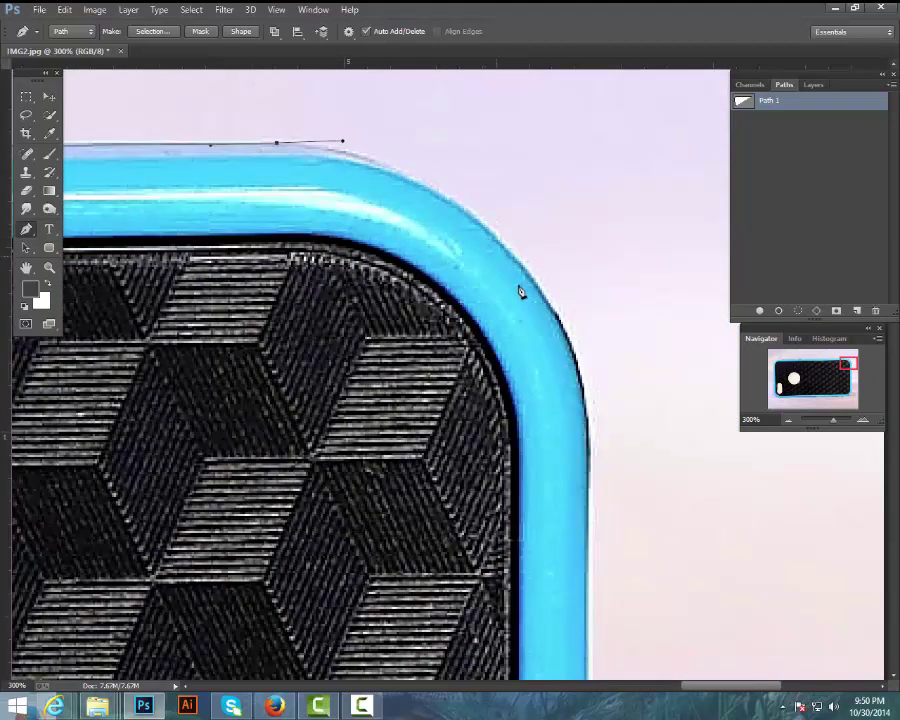
pyautogui.moveTo(548, 307); pyautogui.dragTo(467, 183)
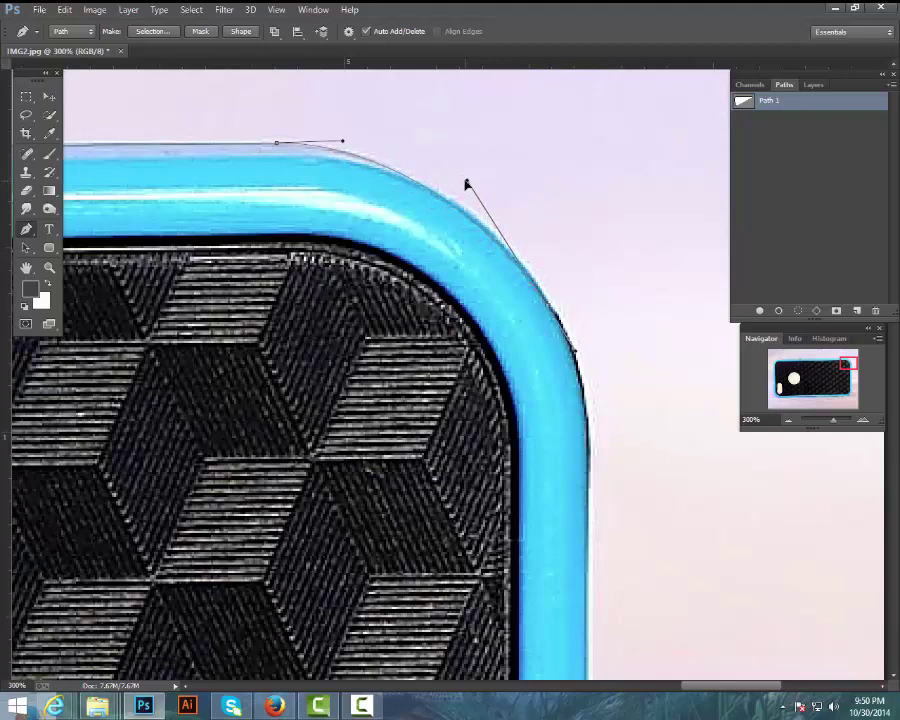
pyautogui.moveTo(528, 334); pyautogui.dragTo(440, 219)
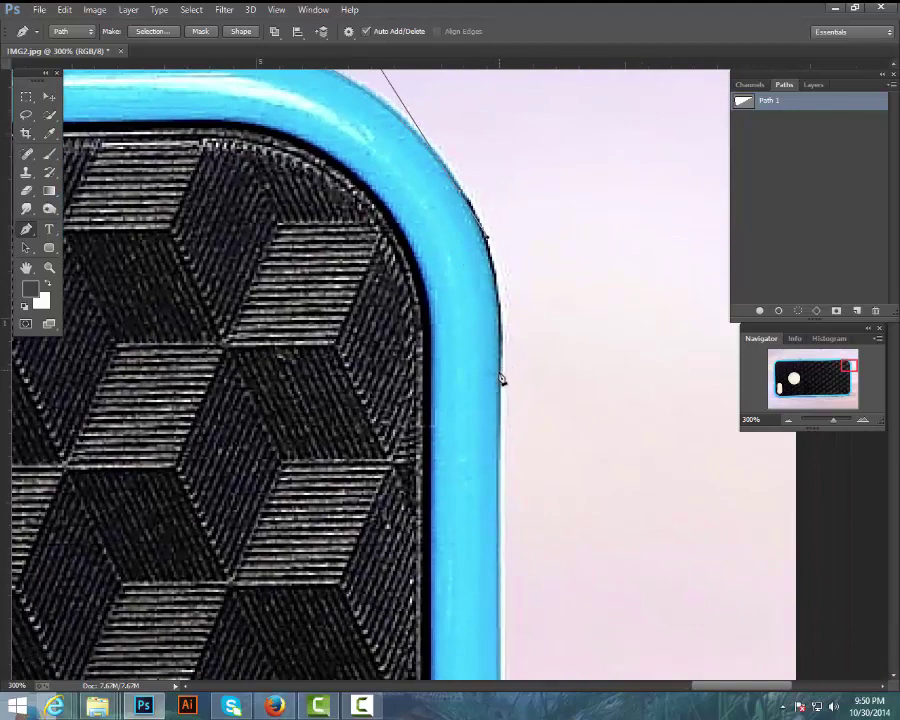
pyautogui.moveTo(502, 388); pyautogui.dragTo(496, 466)
# Step: Trace the case's right edge downward with anchors, ending where the lower-right corner begins to round
pyautogui.moveTo(464, 517); pyautogui.dragTo(388, 348)
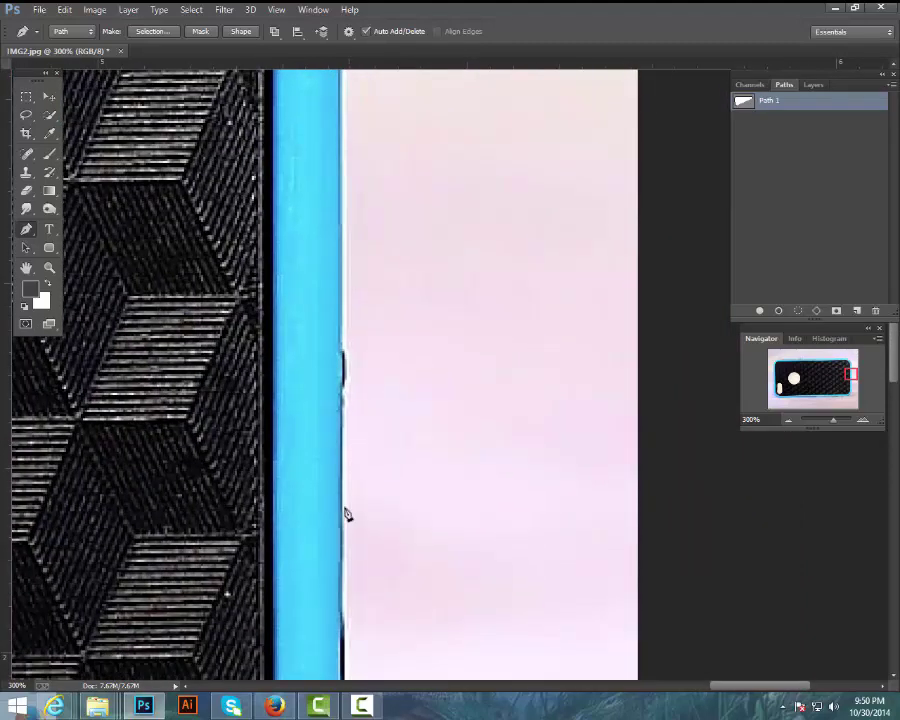
pyautogui.moveTo(344, 600); pyautogui.dragTo(392, 264)
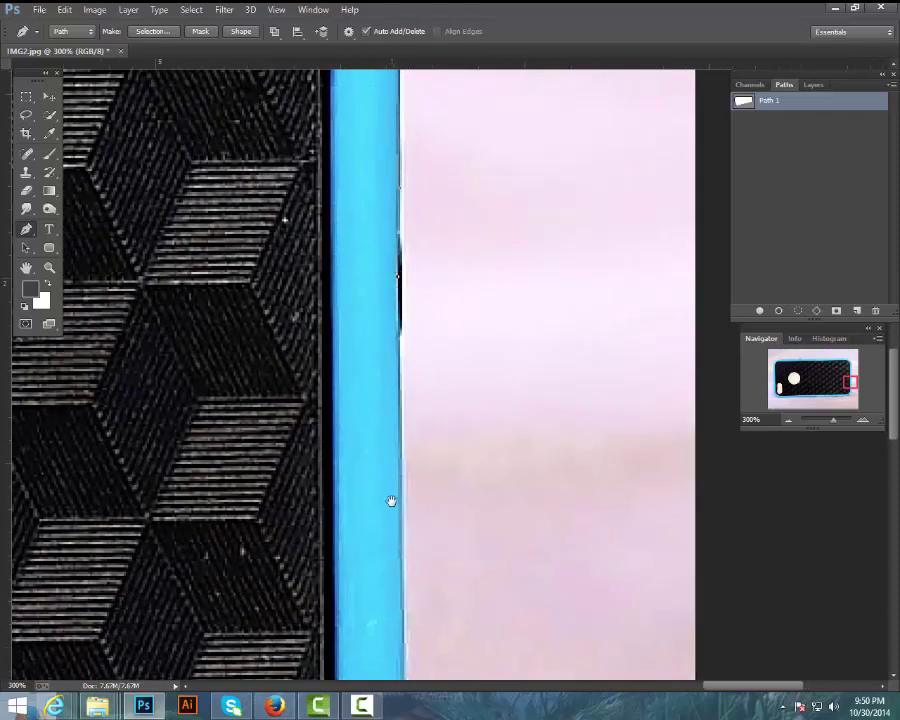
pyautogui.moveTo(391, 500); pyautogui.dragTo(390, 216)
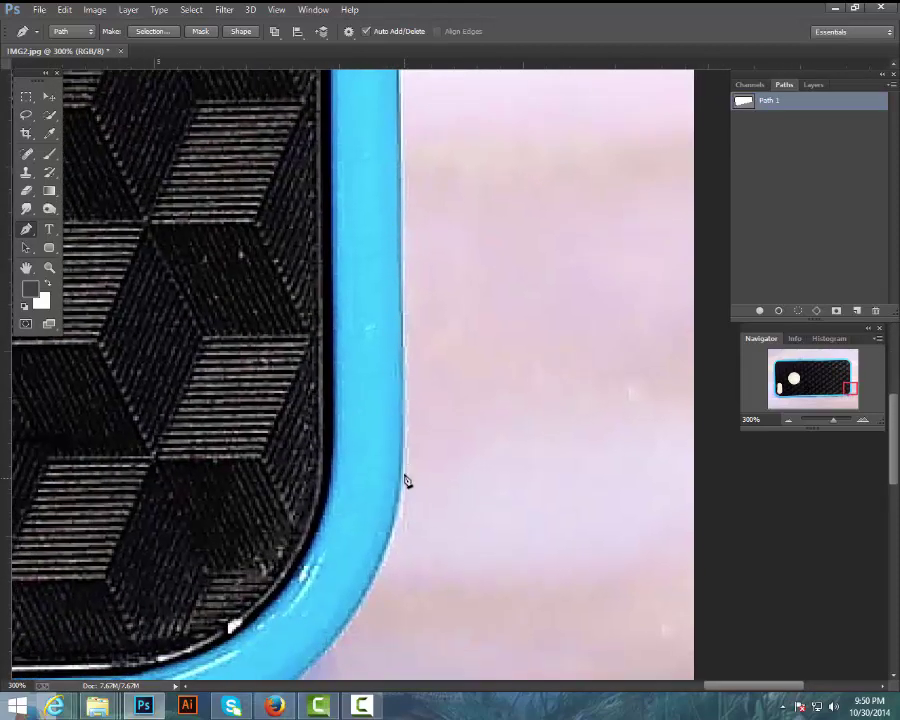
pyautogui.moveTo(403, 461); pyautogui.dragTo(403, 491)
pyautogui.click(403, 509)
# Step: Add an anchor on the bottom edge past the lower-right corner and lengthen its handle so the curve follows the corner
pyautogui.moveTo(328, 548); pyautogui.dragTo(450, 311)
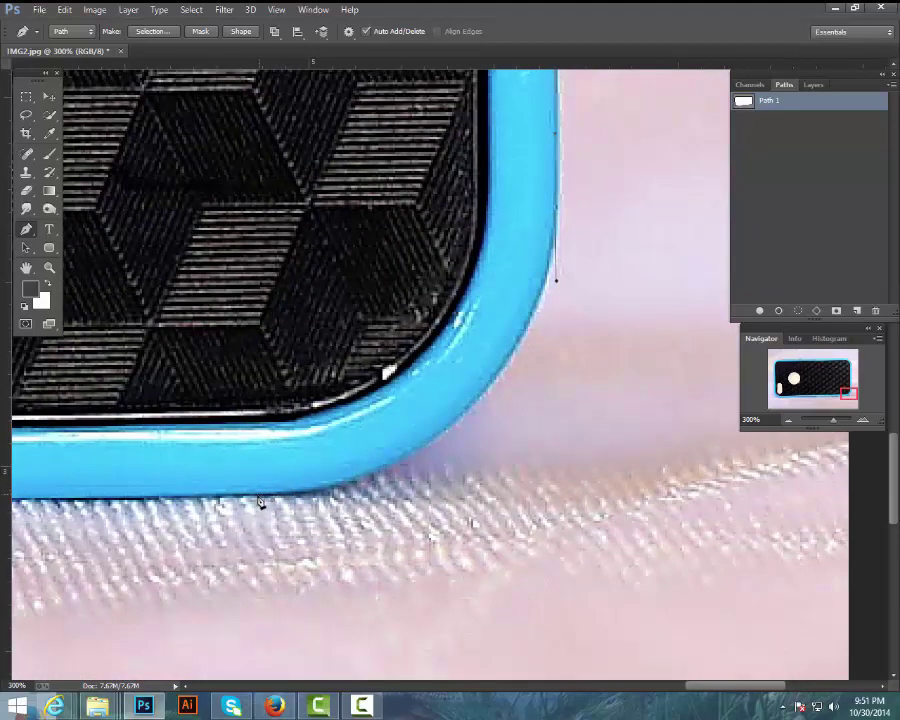
pyautogui.moveTo(259, 500); pyautogui.dragTo(298, 500)
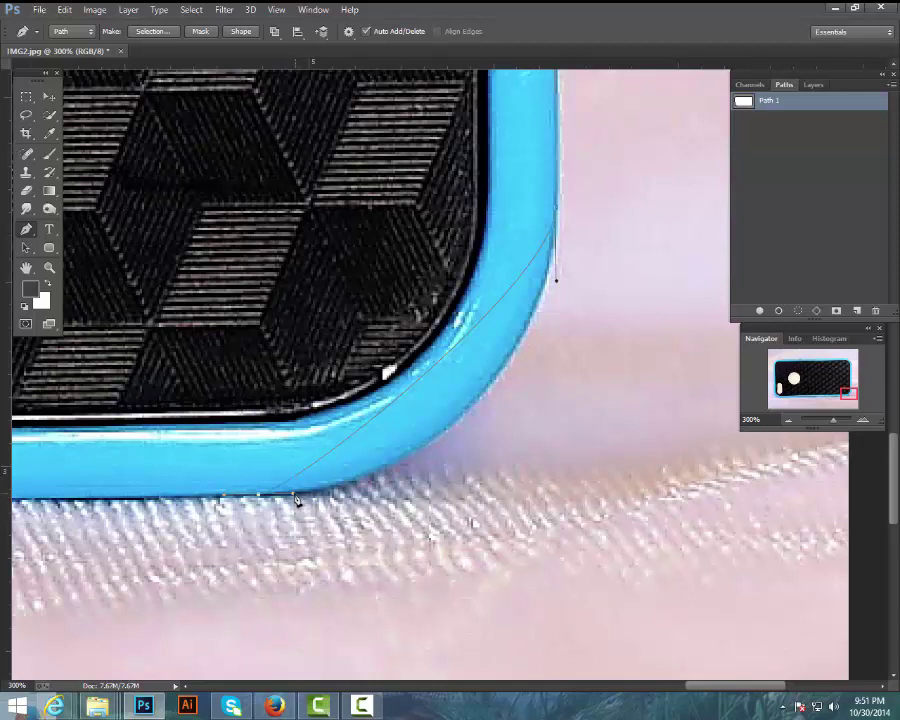
pyautogui.moveTo(297, 497); pyautogui.dragTo(490, 489)
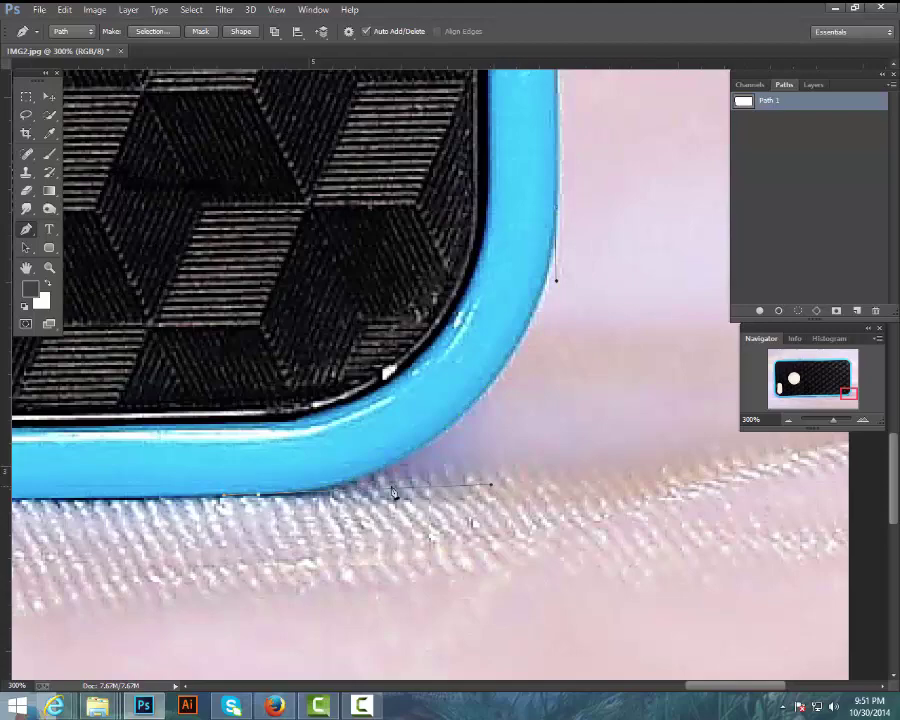
# Step: Continue the outline along the case's bottom edge with a smooth anchor partway along and cut off its outgoing handle
pyautogui.moveTo(174, 505); pyautogui.dragTo(472, 449)
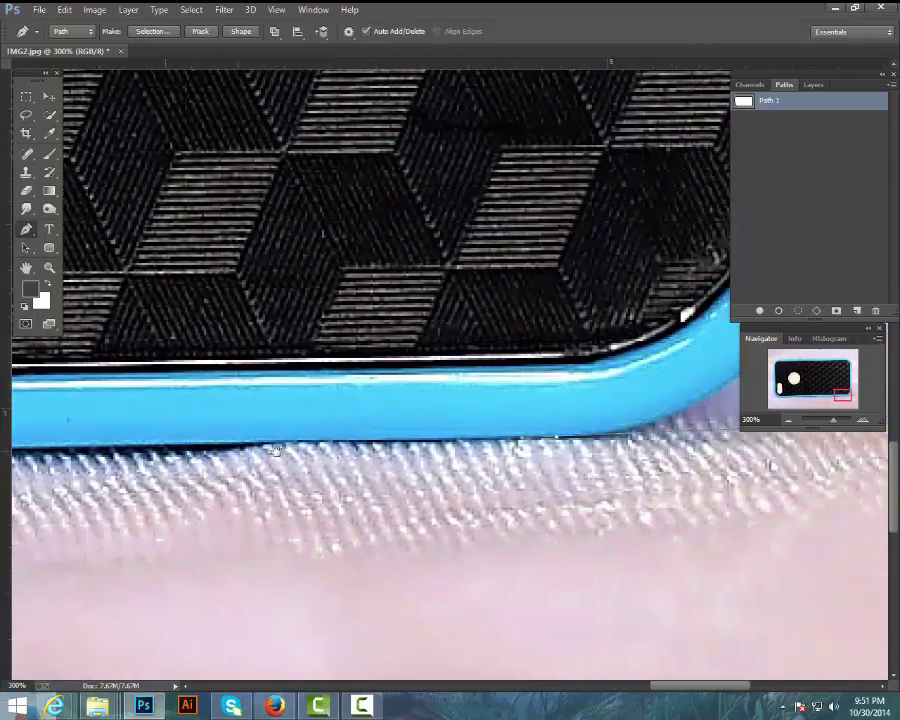
pyautogui.moveTo(275, 450); pyautogui.dragTo(566, 462)
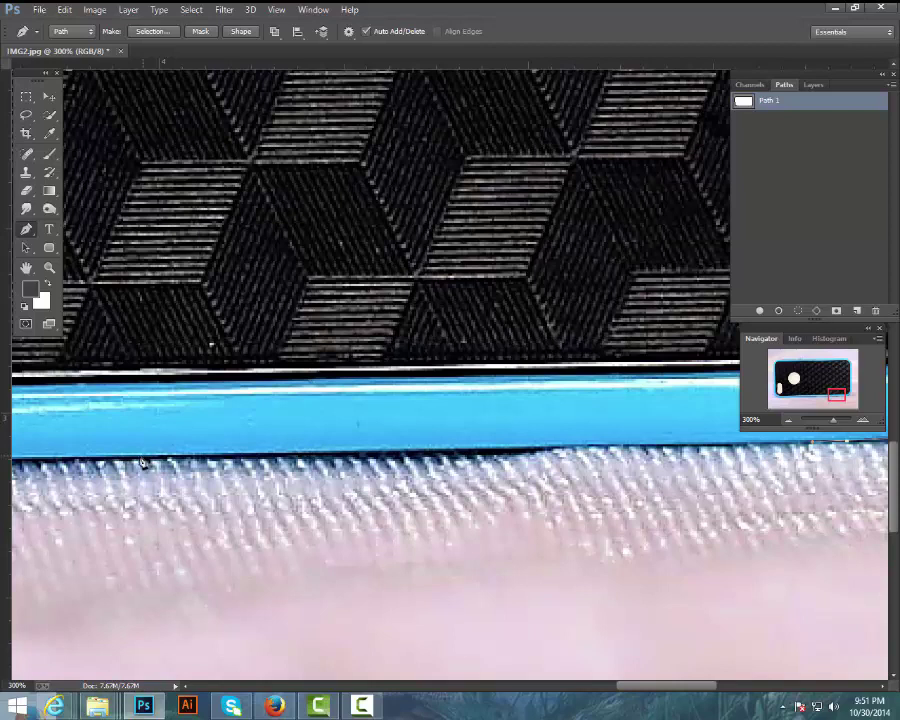
pyautogui.moveTo(142, 458); pyautogui.dragTo(108, 458)
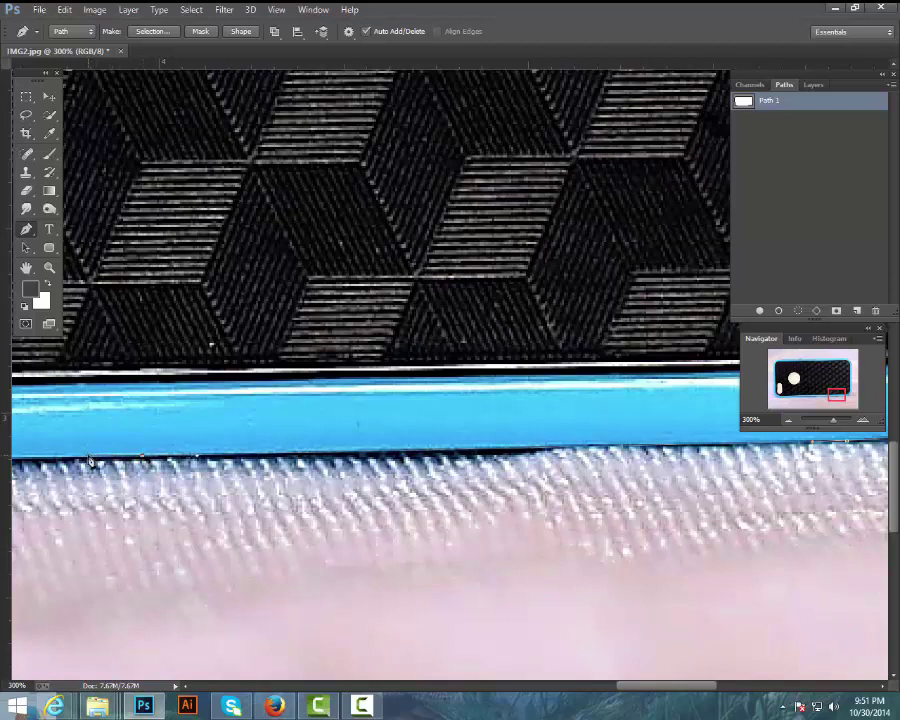
pyautogui.click(88, 457)
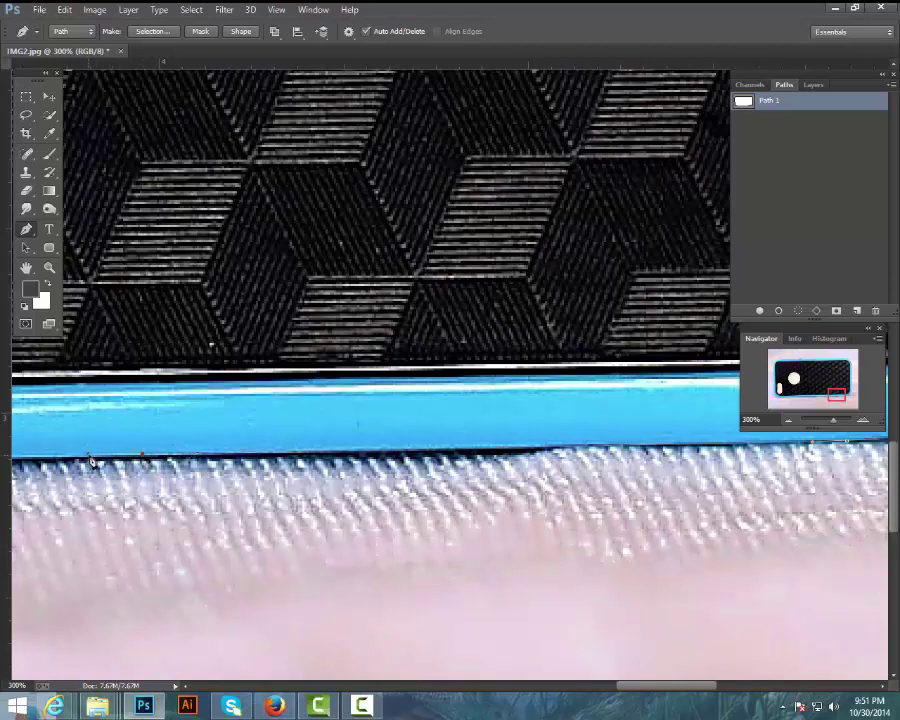
# Step: Enable the Pen tool's Rubber Band option and close the outline path on its starting anchor near the case's lower-left corner
pyautogui.moveTo(90, 460); pyautogui.dragTo(738, 414)
pyautogui.moveTo(287, 425); pyautogui.dragTo(724, 417)
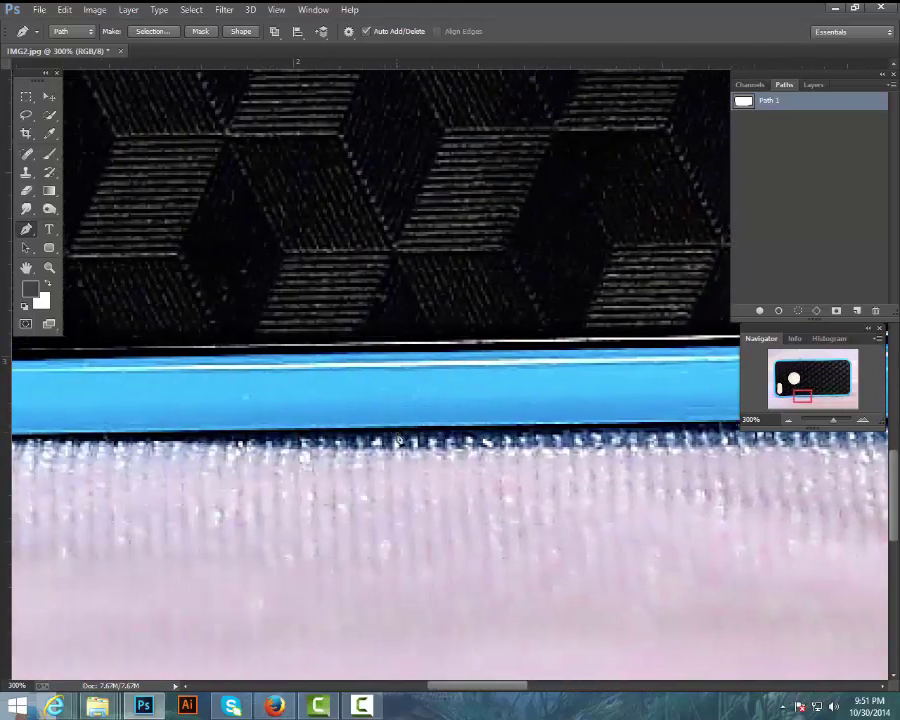
pyautogui.hotkey('ctrl', '-')
pyautogui.moveTo(180, 427); pyautogui.dragTo(538, 398)
pyautogui.scroll(1, 490, 396)
pyautogui.moveTo(233, 432); pyautogui.dragTo(714, 406)
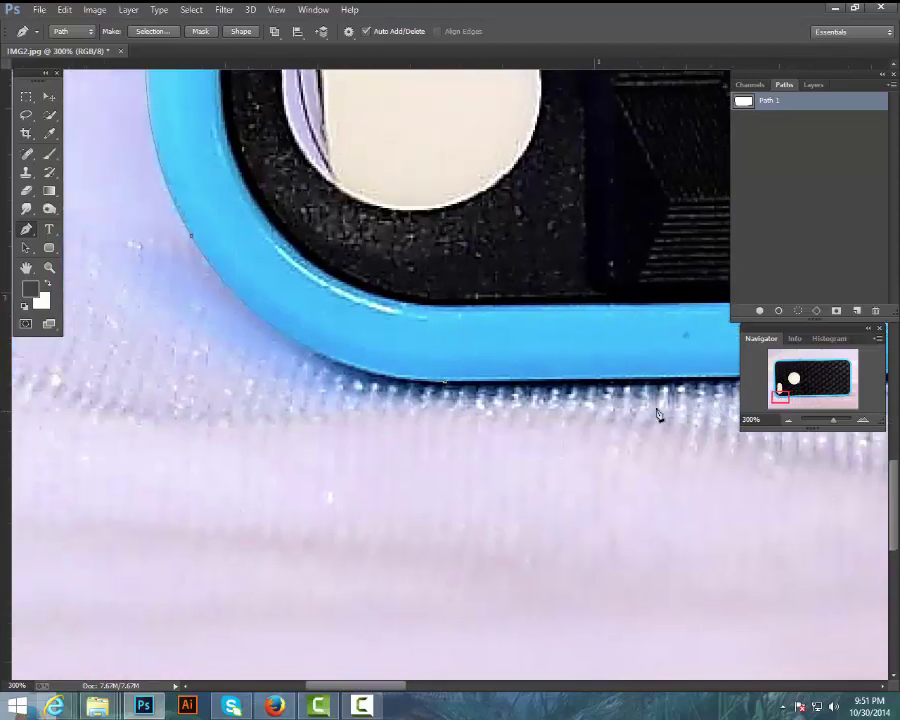
pyautogui.moveTo(507, 404); pyautogui.dragTo(392, 414)
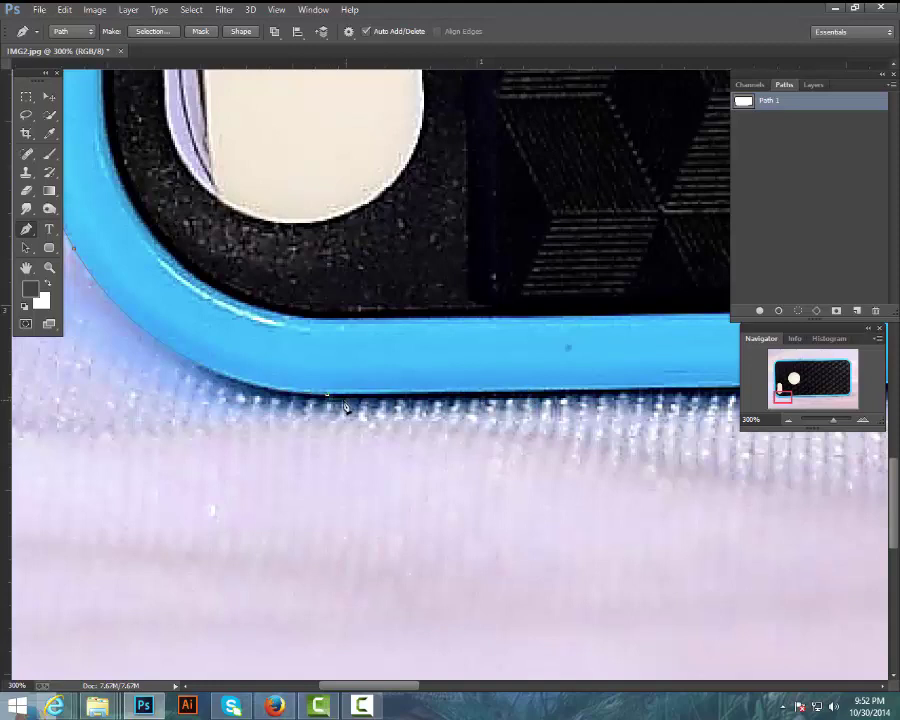
pyautogui.click(327, 395)
pyautogui.click(350, 33)
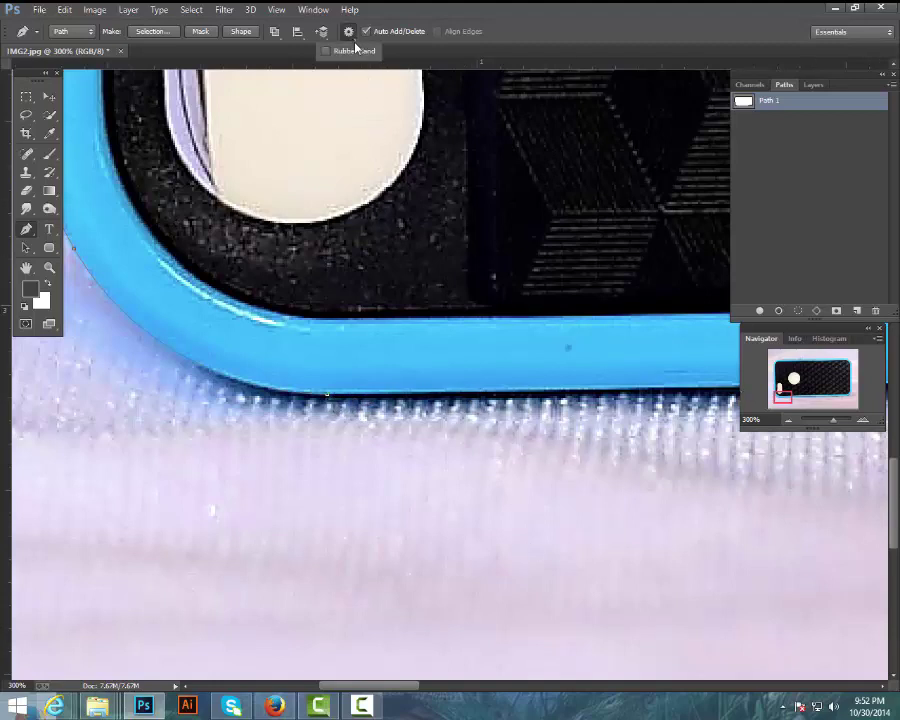
pyautogui.click(357, 54)
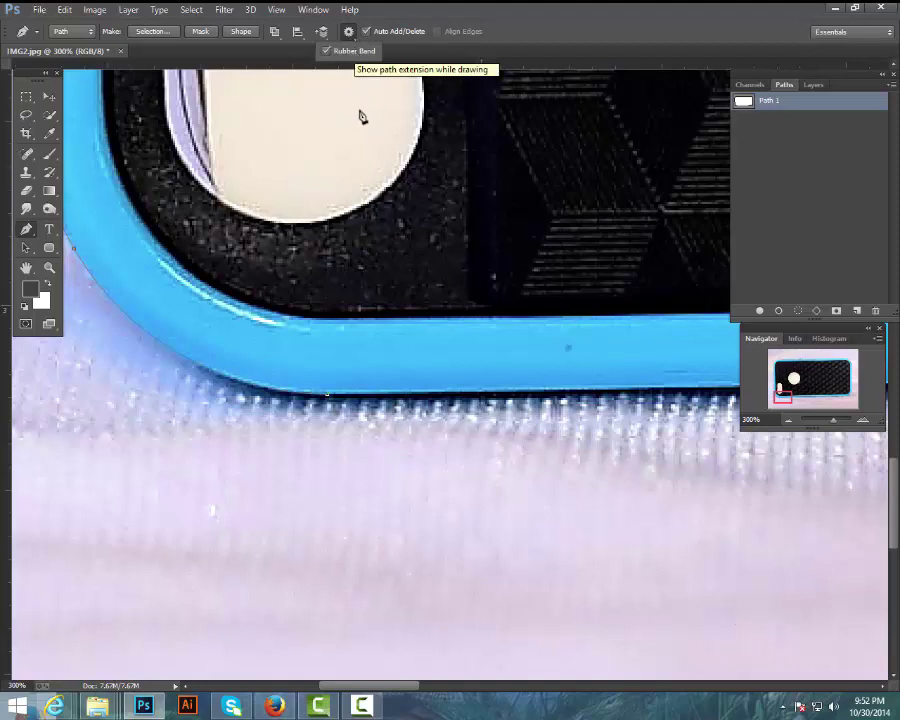
pyautogui.click(327, 393)
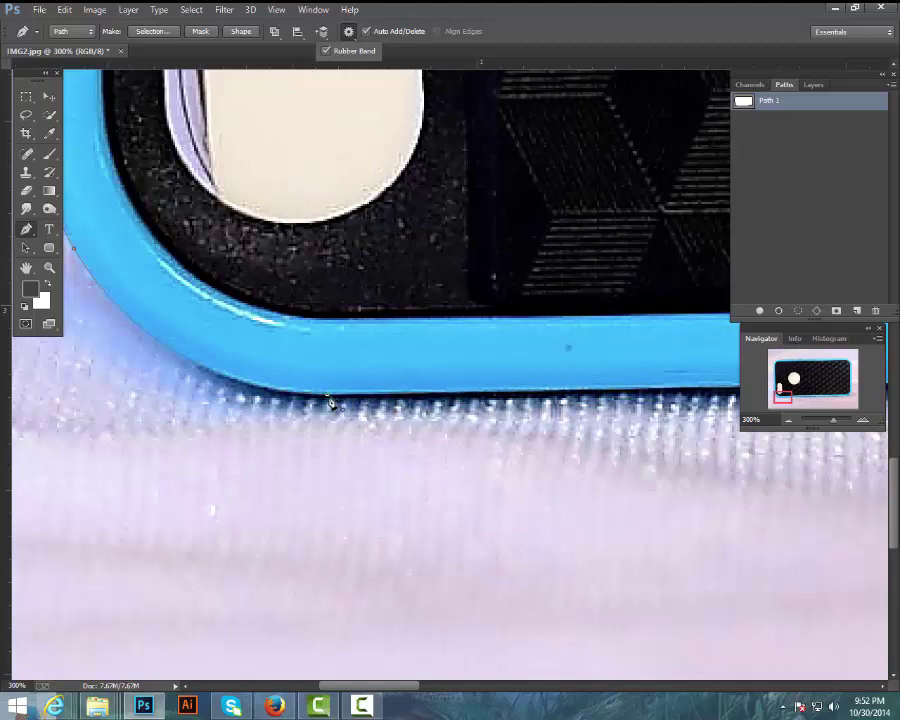
pyautogui.click(328, 396)
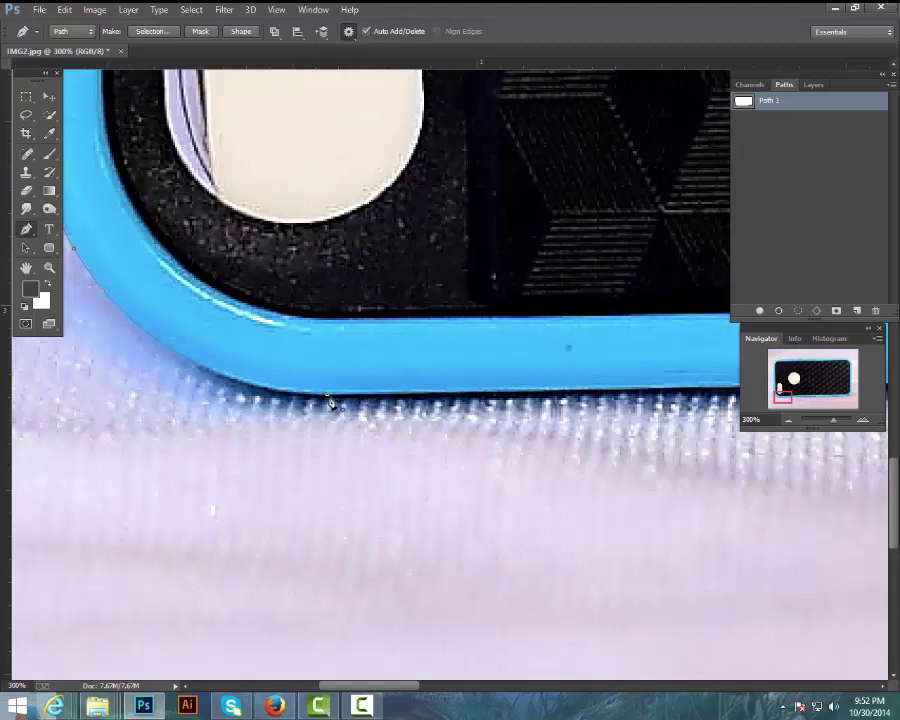
# Step: Start a subpath around the round cutout with a smooth anchor on its left edge and another at its top
pyautogui.scroll(-5, 698, 444)
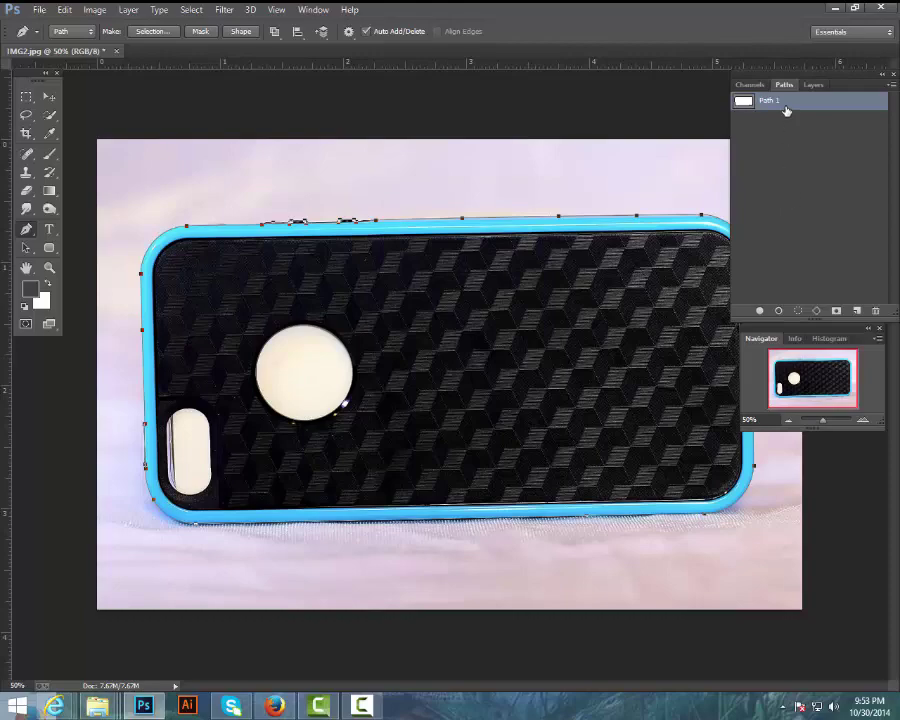
pyautogui.scroll(3, 302, 336)
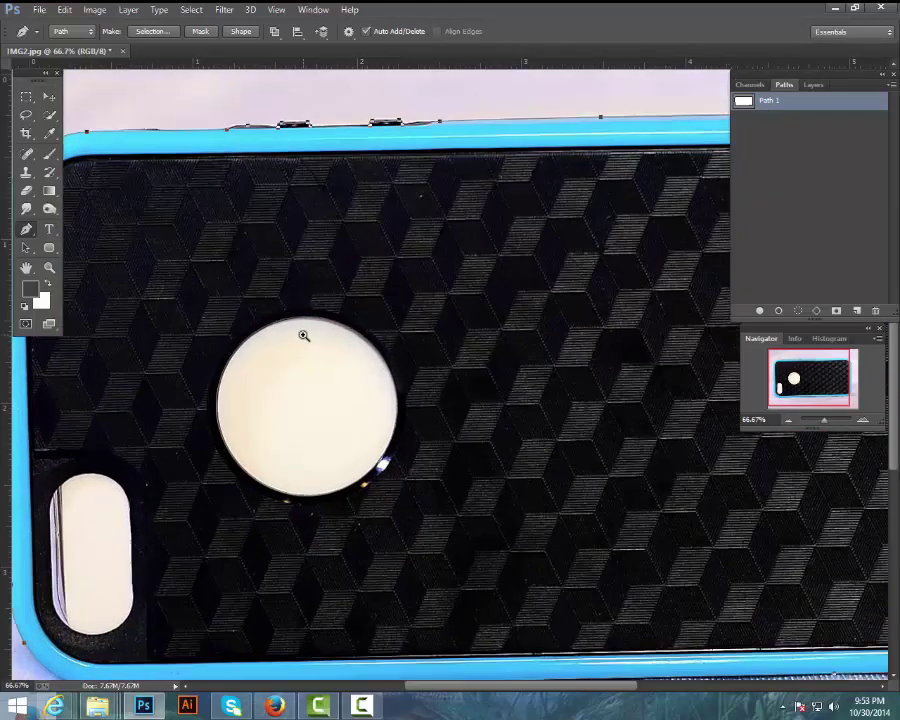
pyautogui.moveTo(296, 356); pyautogui.dragTo(396, 260)
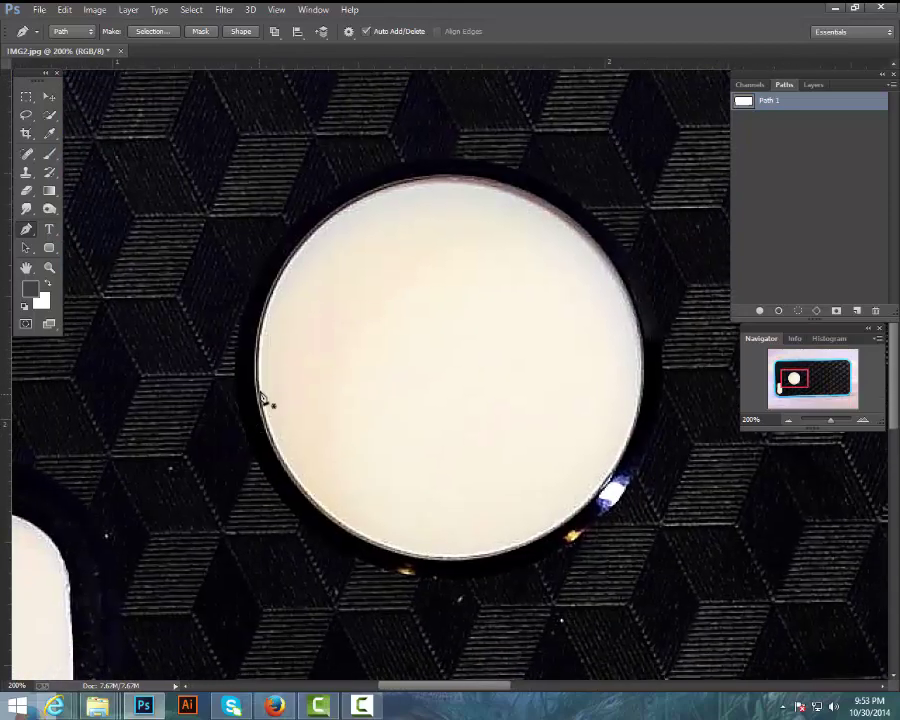
pyautogui.moveTo(257, 378); pyautogui.dragTo(249, 276)
pyautogui.moveTo(453, 178); pyautogui.dragTo(590, 168)
# Step: Add an anchor on the round cutout's right edge and extend its upper handle so the curve follows the rim
pyautogui.press('space')
pyautogui.moveTo(647, 319); pyautogui.dragTo(590, 287)
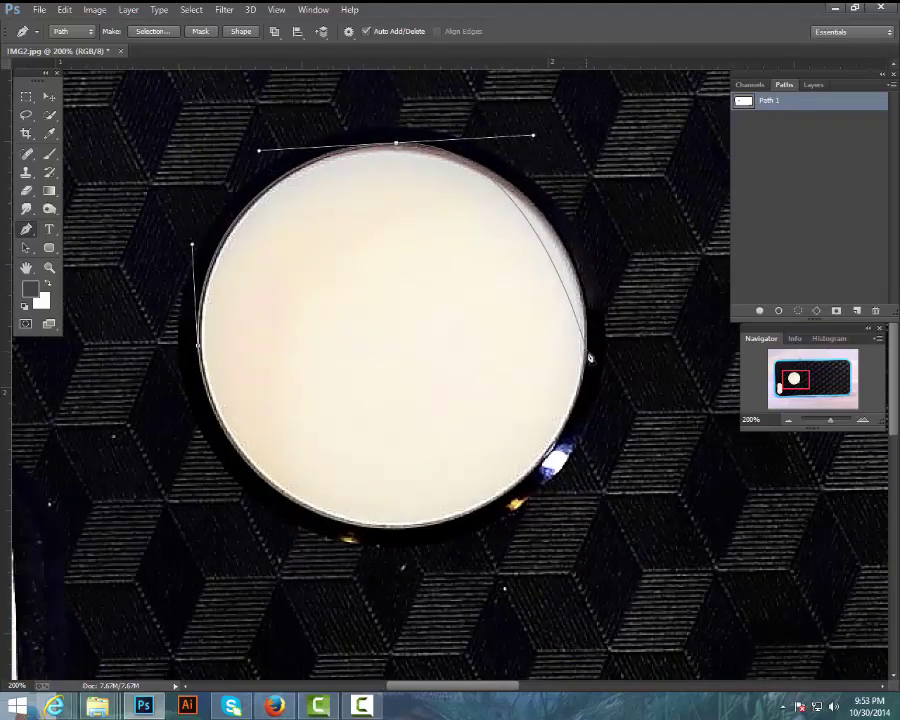
pyautogui.click(587, 350)
pyautogui.moveTo(589, 357); pyautogui.dragTo(588, 413)
pyautogui.moveTo(589, 293); pyautogui.dragTo(589, 259)
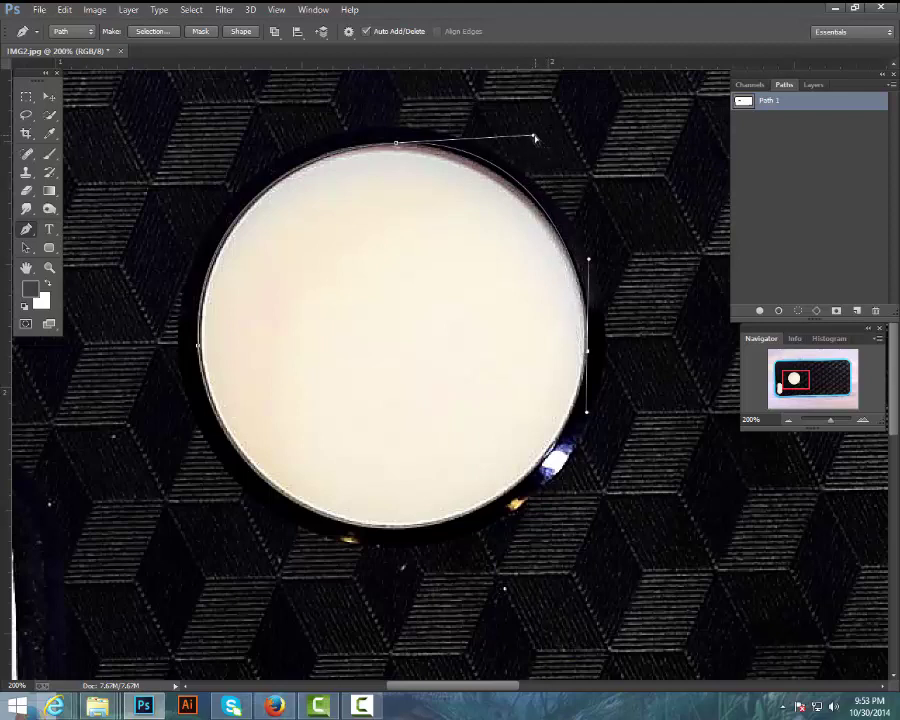
# Step: Adjust both handles of the round cutout's top anchor, making them shorter and nearly horizontal to fit the rim
pyautogui.moveTo(534, 136); pyautogui.dragTo(518, 144)
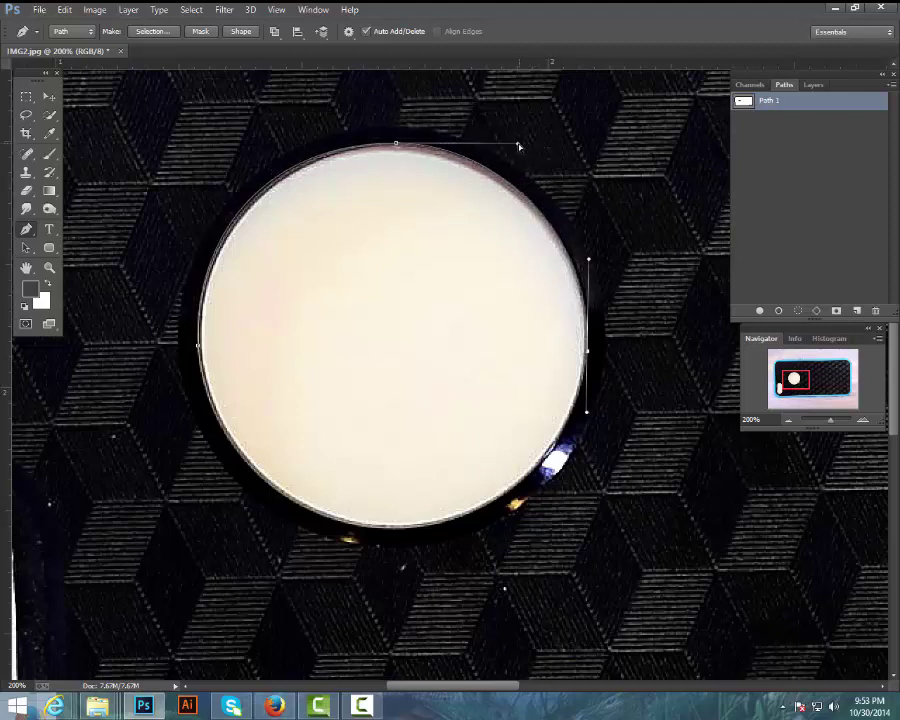
pyautogui.keyDown('ctrl'); pyautogui.click(396, 144); pyautogui.keyUp('ctrl')
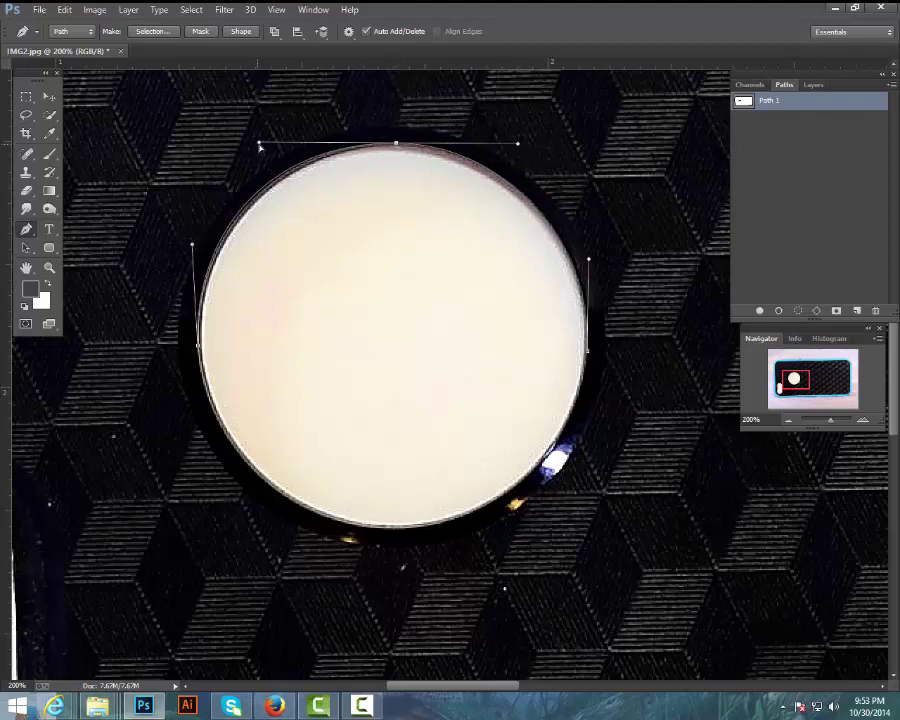
pyautogui.moveTo(260, 145); pyautogui.dragTo(272, 142)
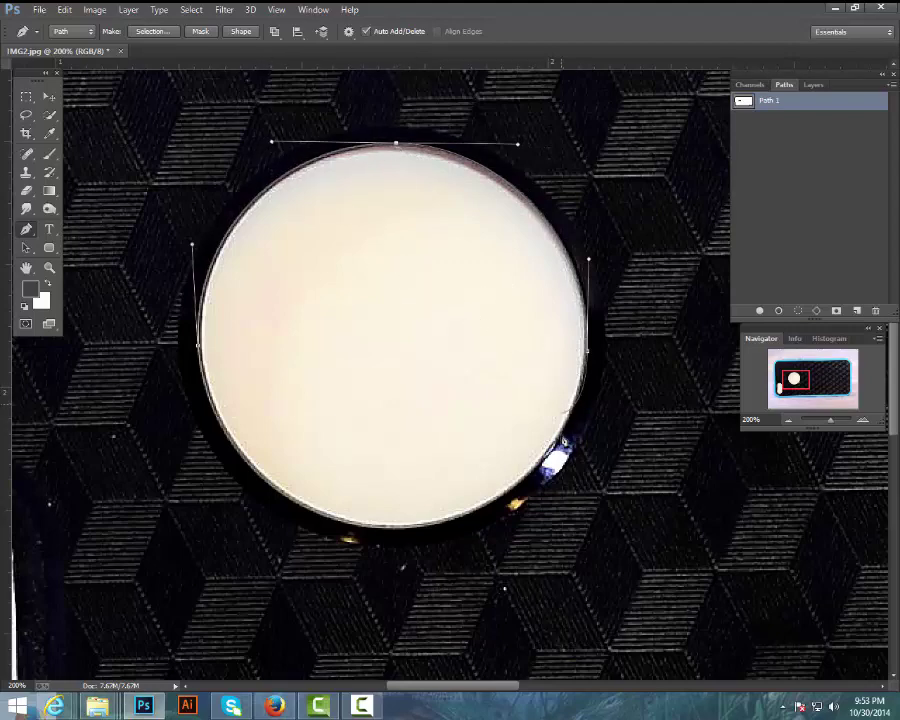
# Step: Add an anchor at the round cutout's bottom, close the subpath at its left edge, and fit the closing handle to the rim
pyautogui.moveTo(444, 526); pyautogui.dragTo(555, 455)
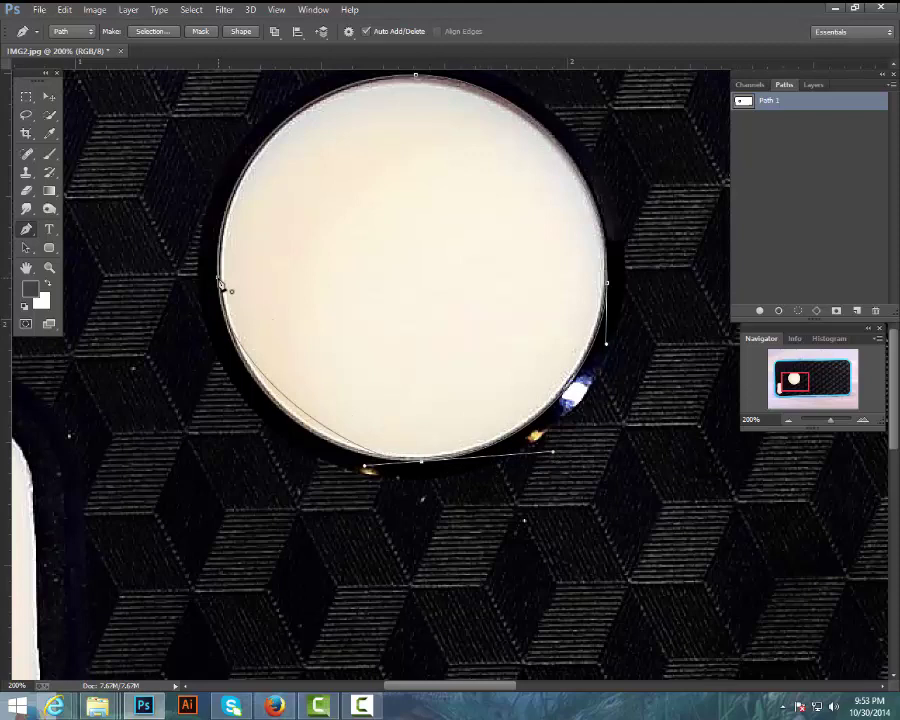
pyautogui.moveTo(222, 285); pyautogui.dragTo(203, 150)
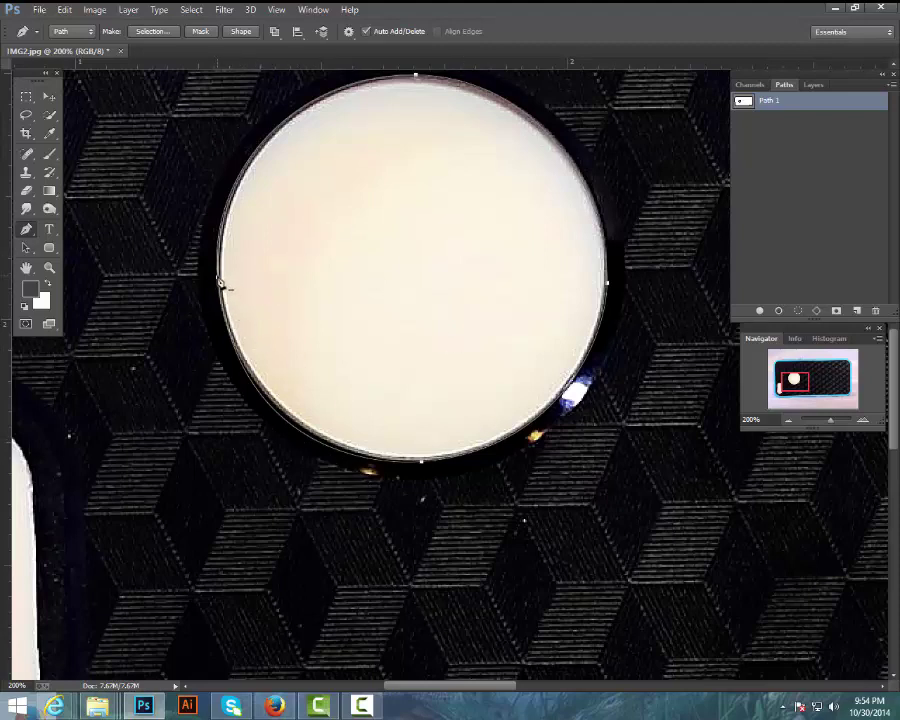
pyautogui.moveTo(220, 281); pyautogui.dragTo(235, 445)
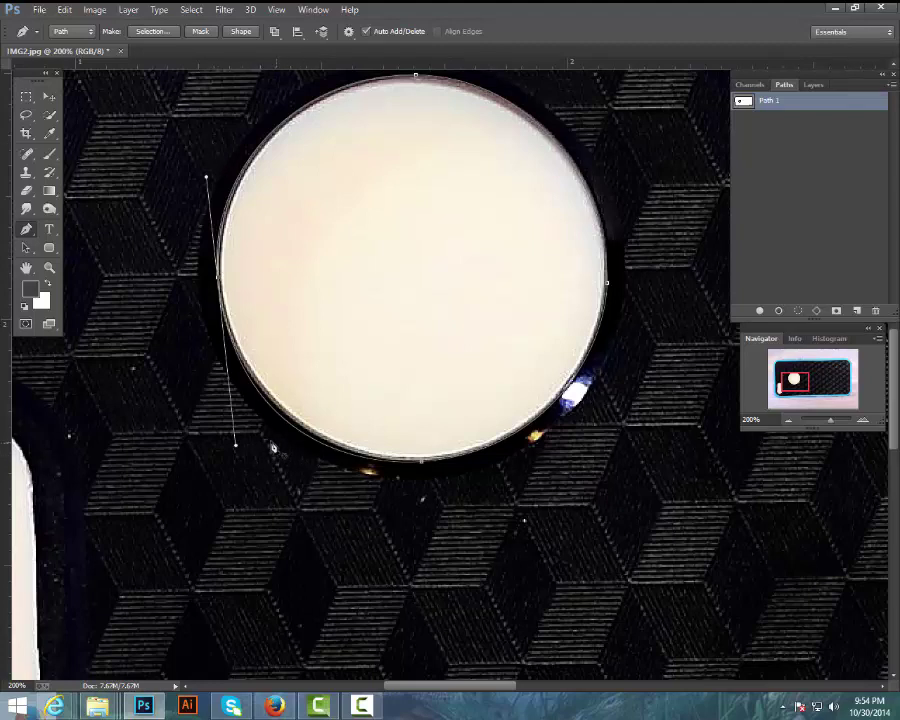
pyautogui.moveTo(236, 446); pyautogui.dragTo(233, 431)
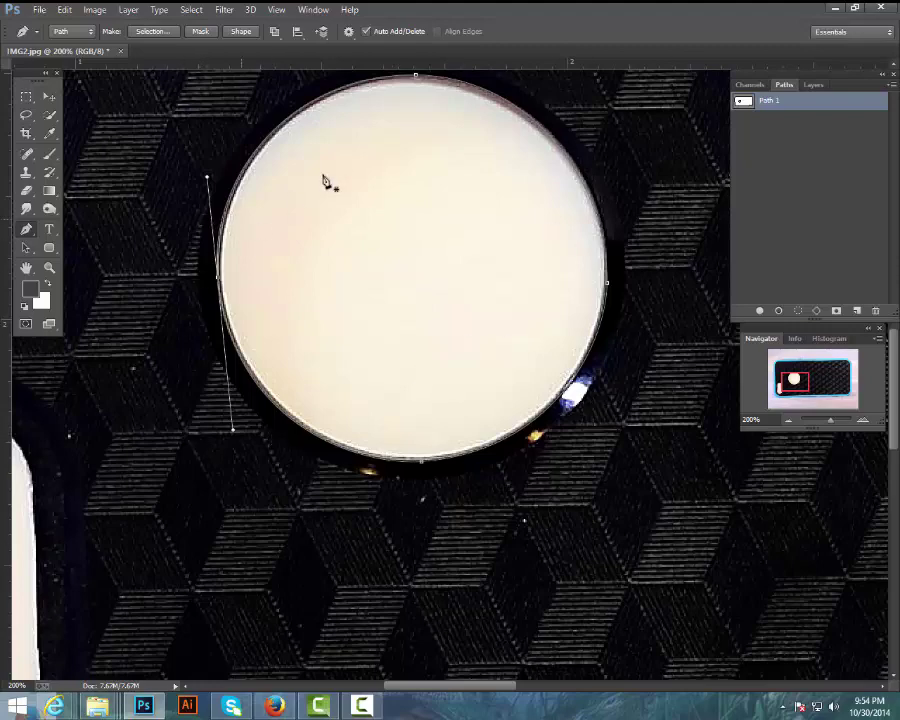
# Step: Begin a subpath around the oblong camera cutout with anchors at its lower left, upper left, upper right and right edge
pyautogui.moveTo(223, 394); pyautogui.dragTo(414, 226)
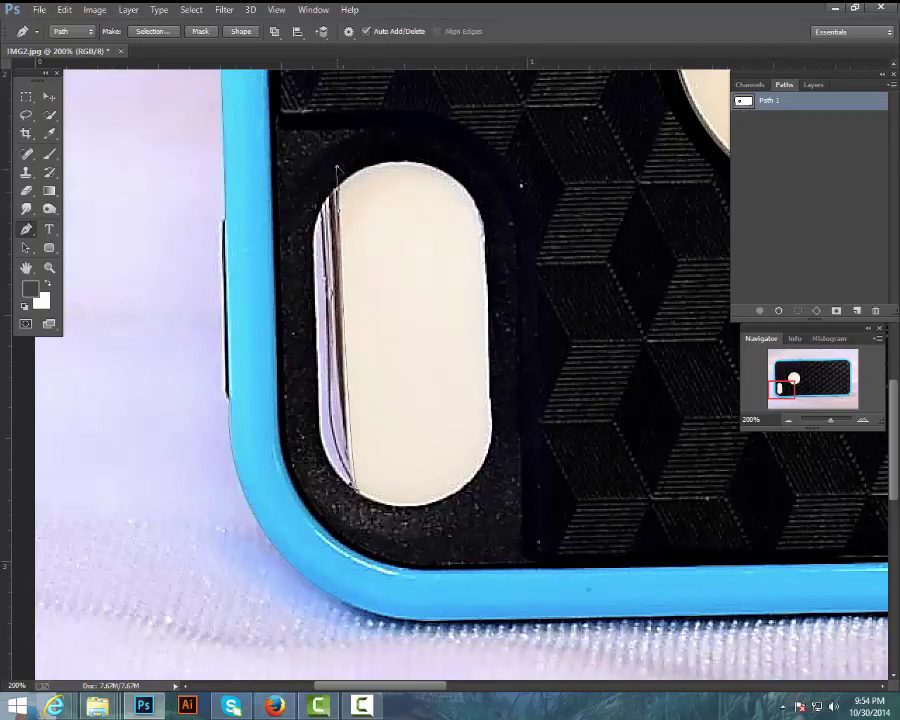
pyautogui.click(337, 166)
pyautogui.moveTo(438, 168); pyautogui.dragTo(475, 190)
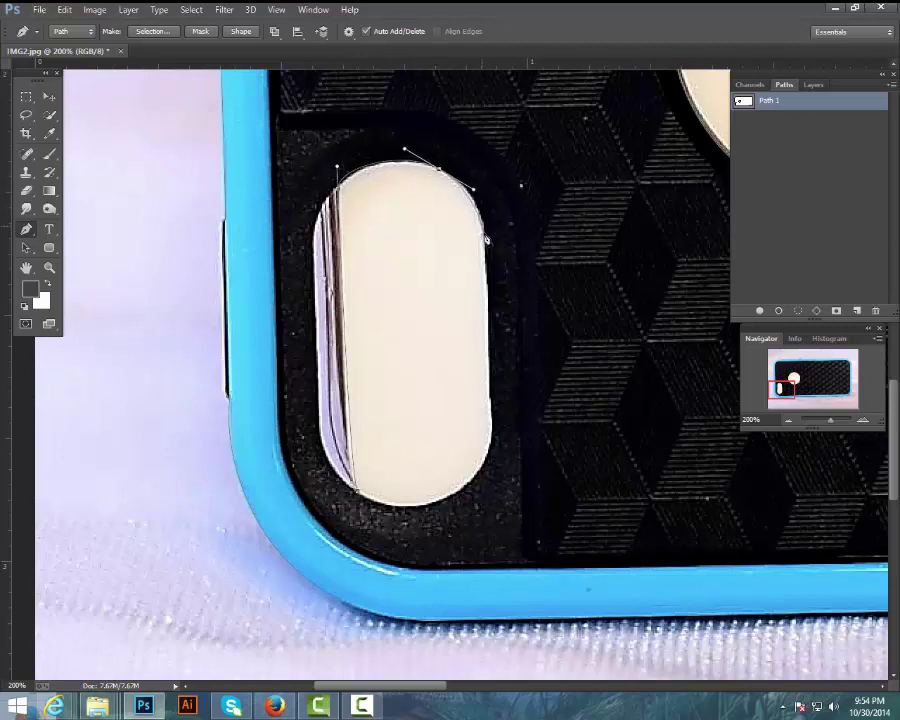
pyautogui.moveTo(486, 244); pyautogui.dragTo(489, 284)
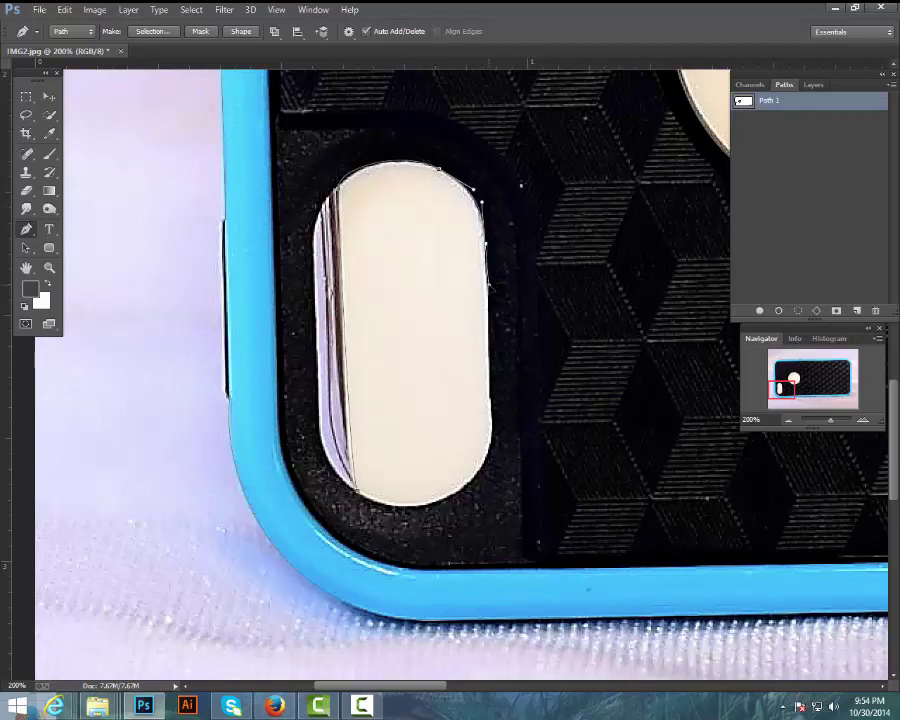
# Step: Close the camera cutout's subpath around its lower end and lengthen the lower-right anchor's handle to match the curve
pyautogui.scroll(-5, 480, 300)
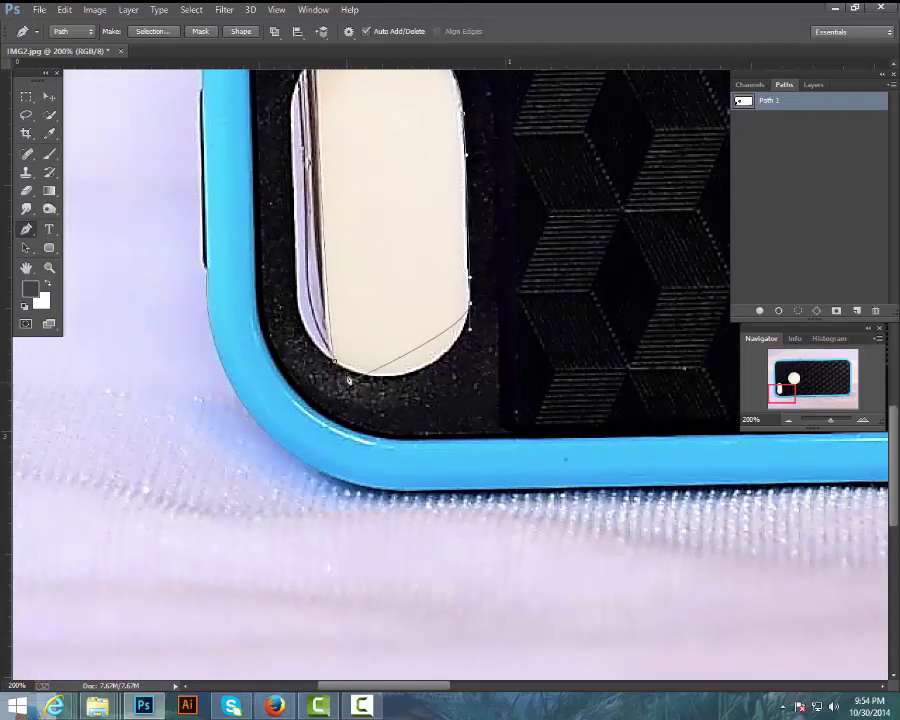
pyautogui.moveTo(336, 362); pyautogui.dragTo(258, 315)
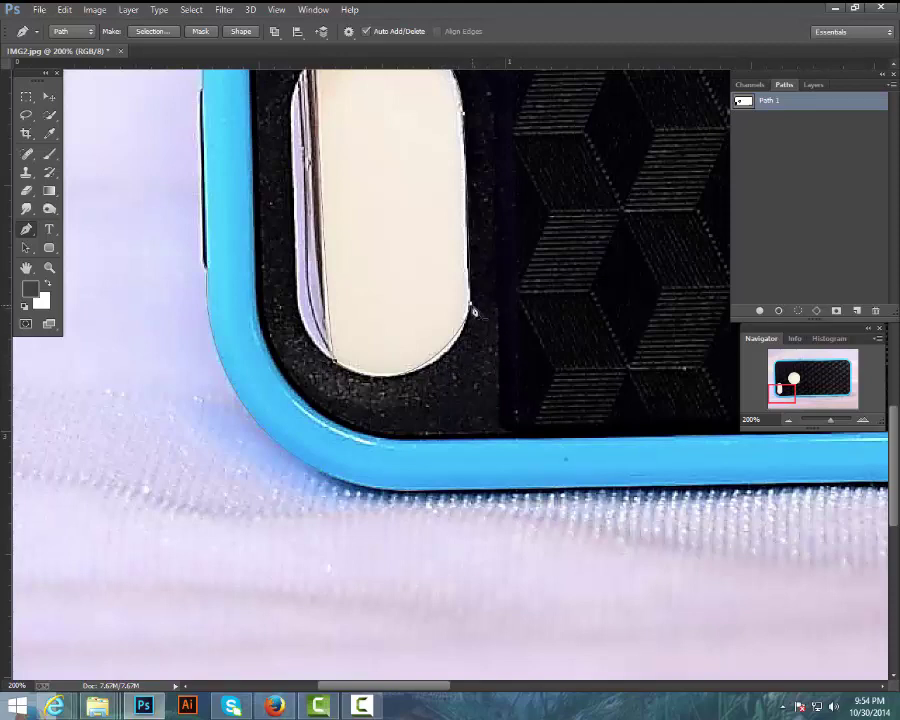
pyautogui.moveTo(470, 304); pyautogui.dragTo(470, 330)
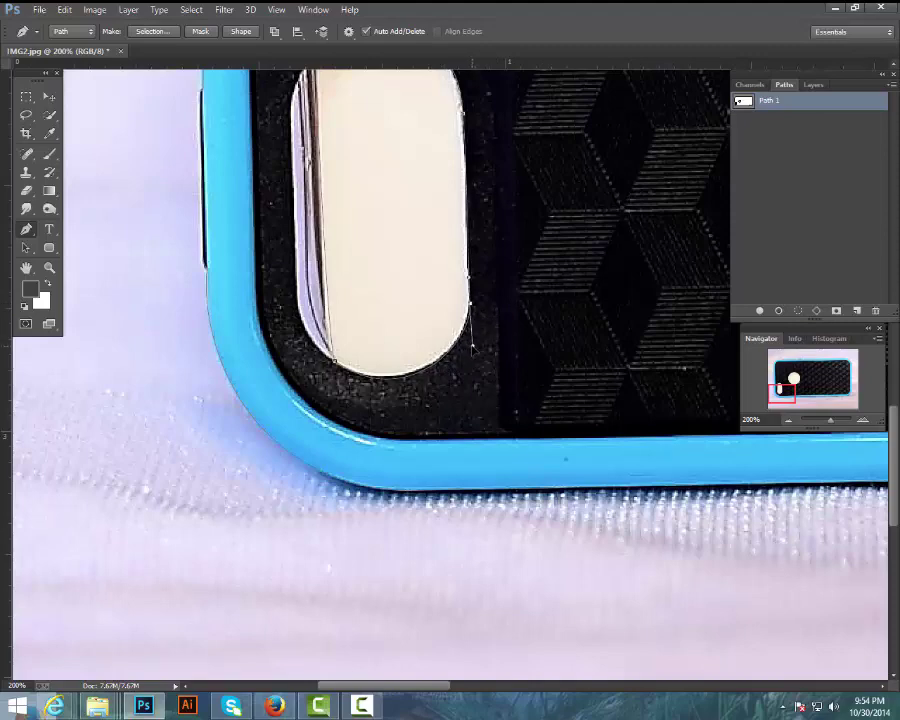
pyautogui.moveTo(458, 189); pyautogui.dragTo(473, 271)
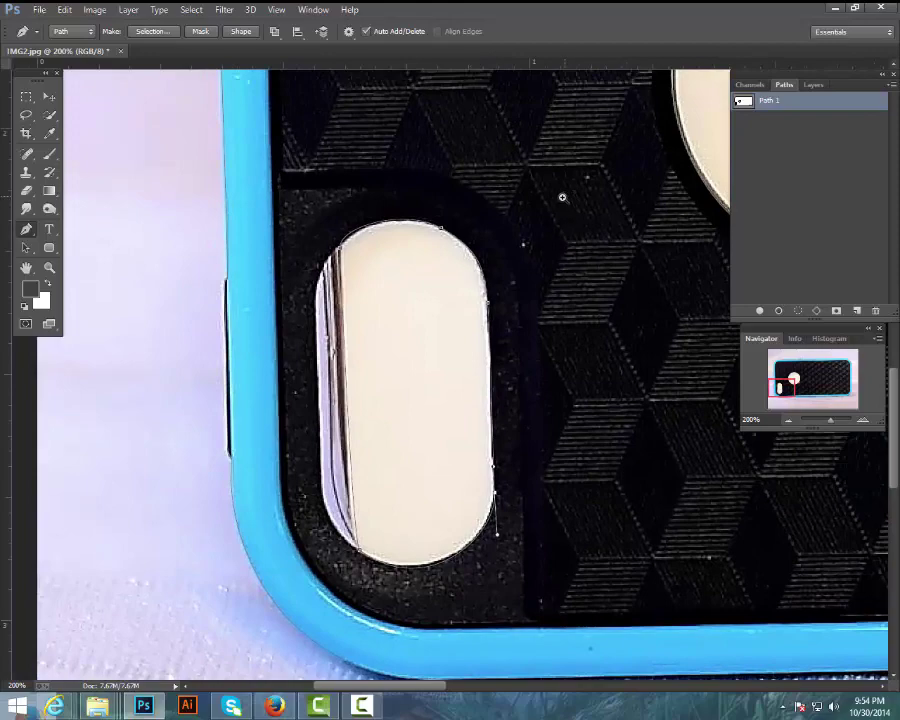
# Step: Load Path 1 as a selection of the case without its two cutouts
pyautogui.hotkey('ctrl', '0')
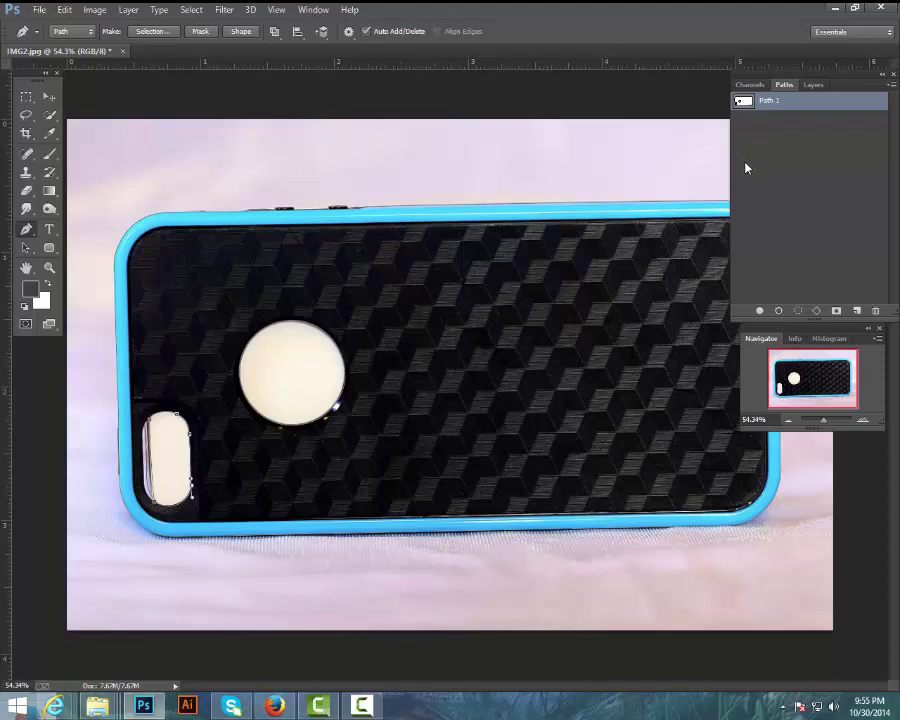
pyautogui.keyDown('ctrl'); pyautogui.click(743, 108); pyautogui.keyUp('ctrl')
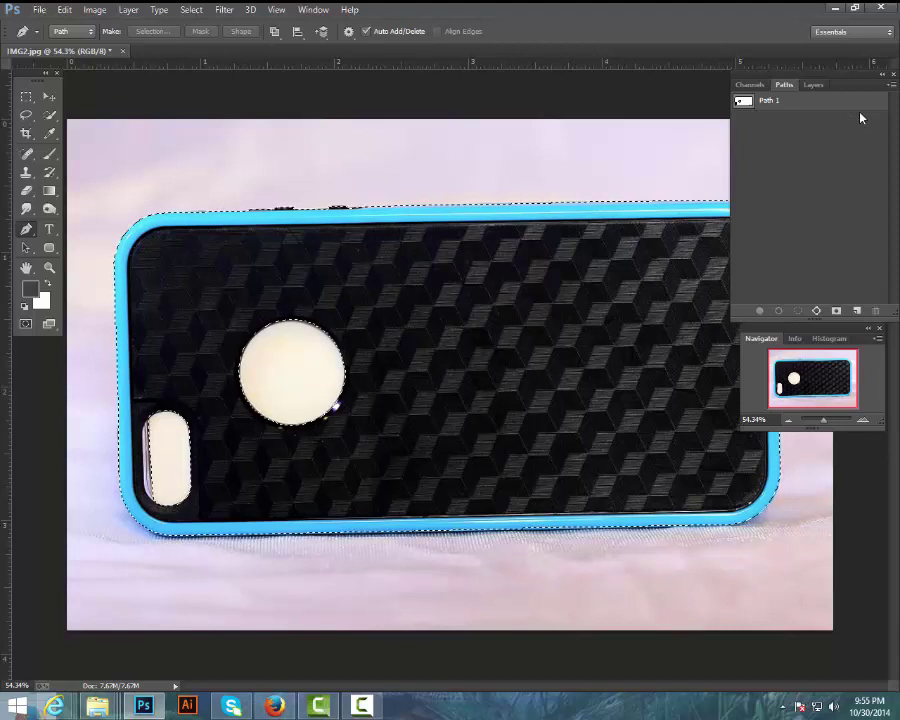
# Step: Preview the case selection with the Quick Mask overlay
pyautogui.press('q')
pyautogui.press('q')
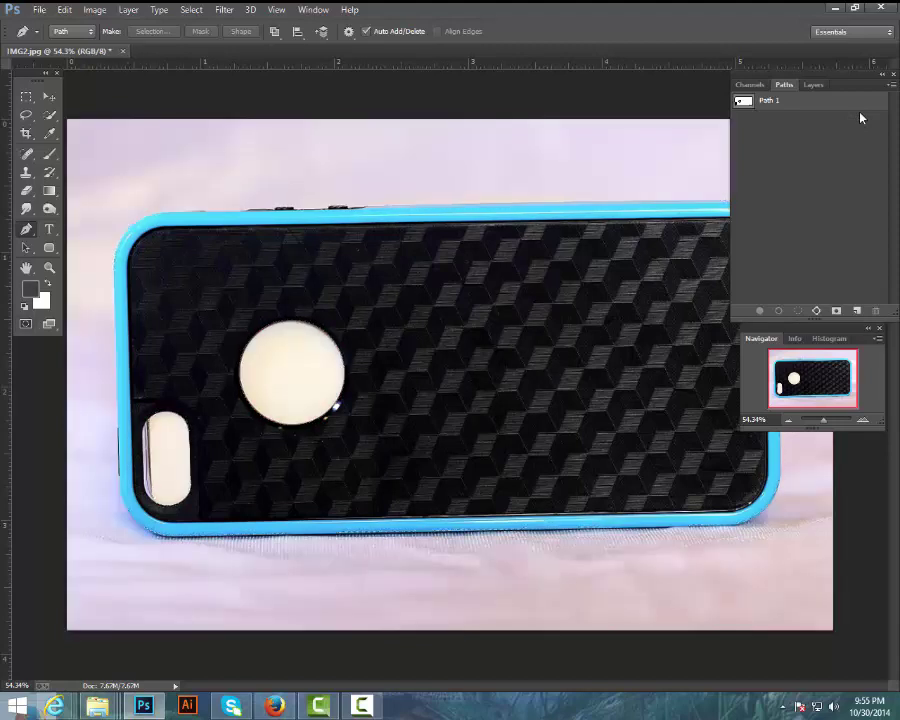
pyautogui.press('q')
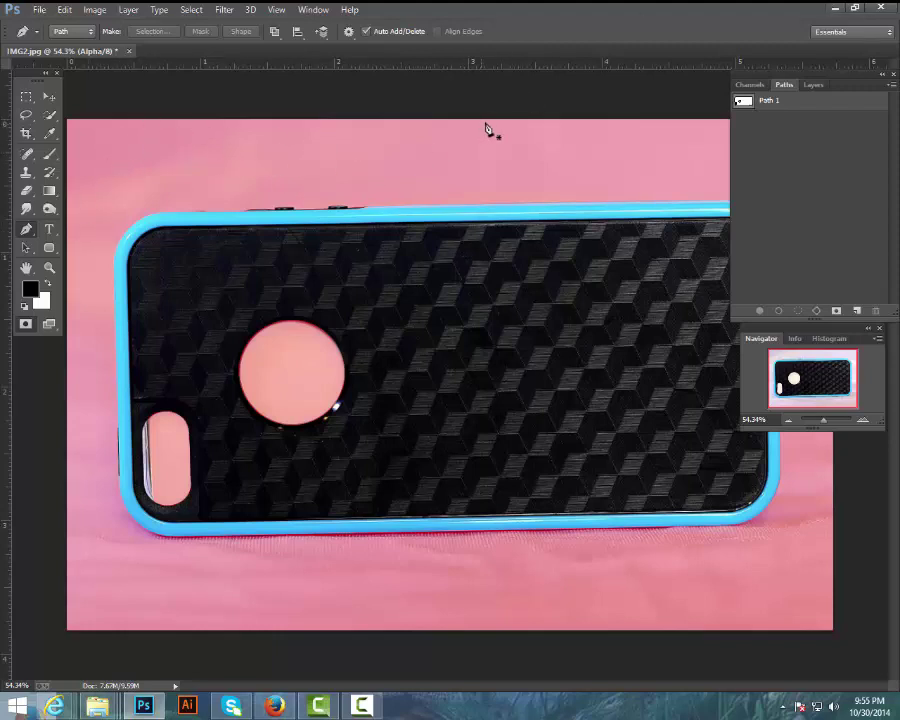
# Step: Change the Quick Mask overlay color for masked areas to bright blue
pyautogui.doubleClick(26, 326)
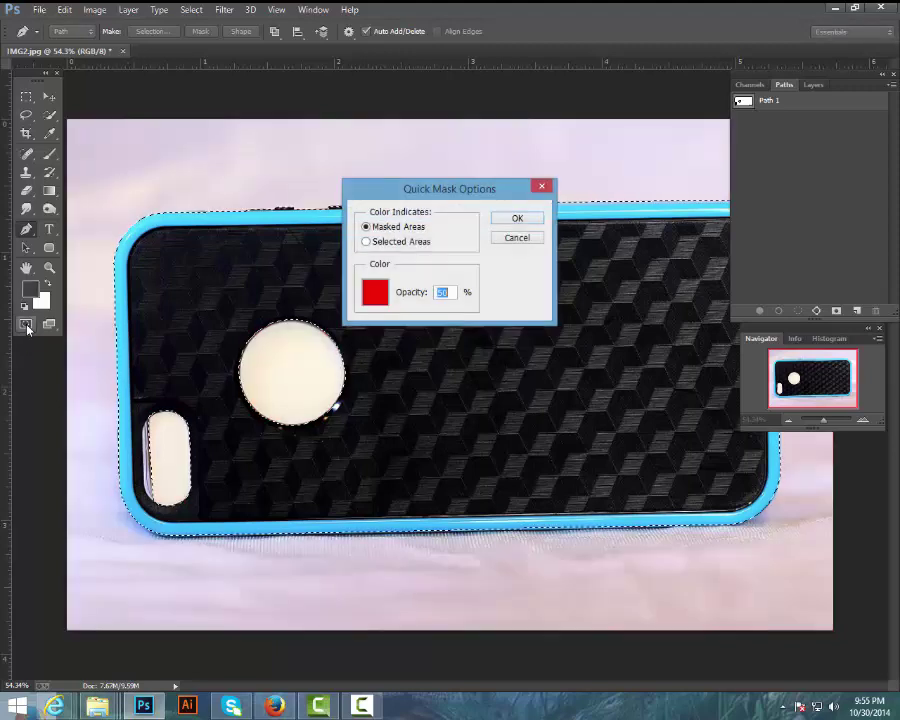
pyautogui.click(375, 292)
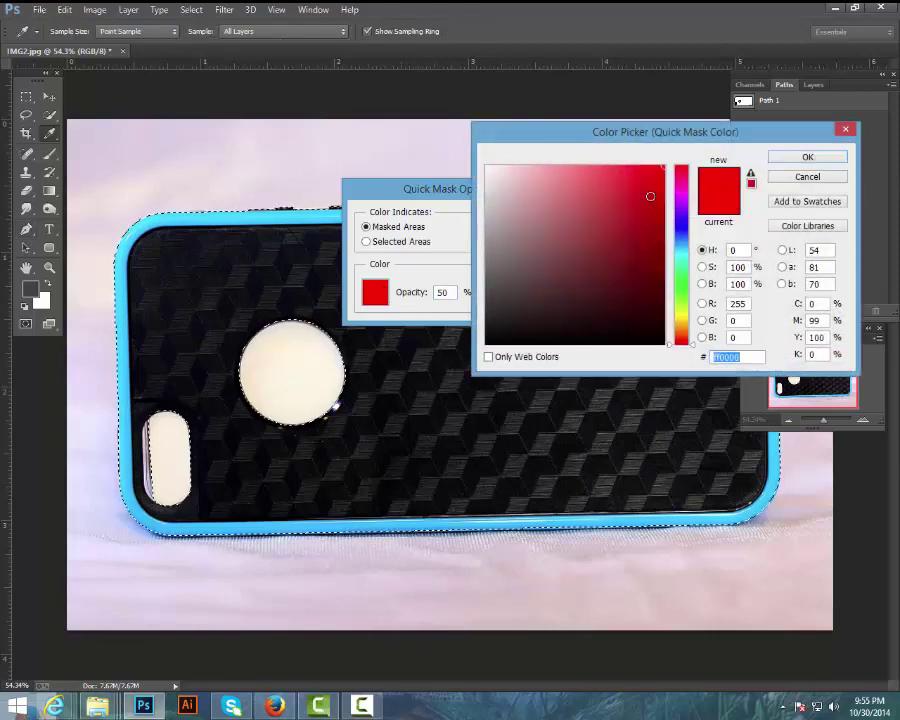
pyautogui.click(651, 288)
pyautogui.moveTo(659, 320); pyautogui.dragTo(668, 342)
pyautogui.click(680, 226)
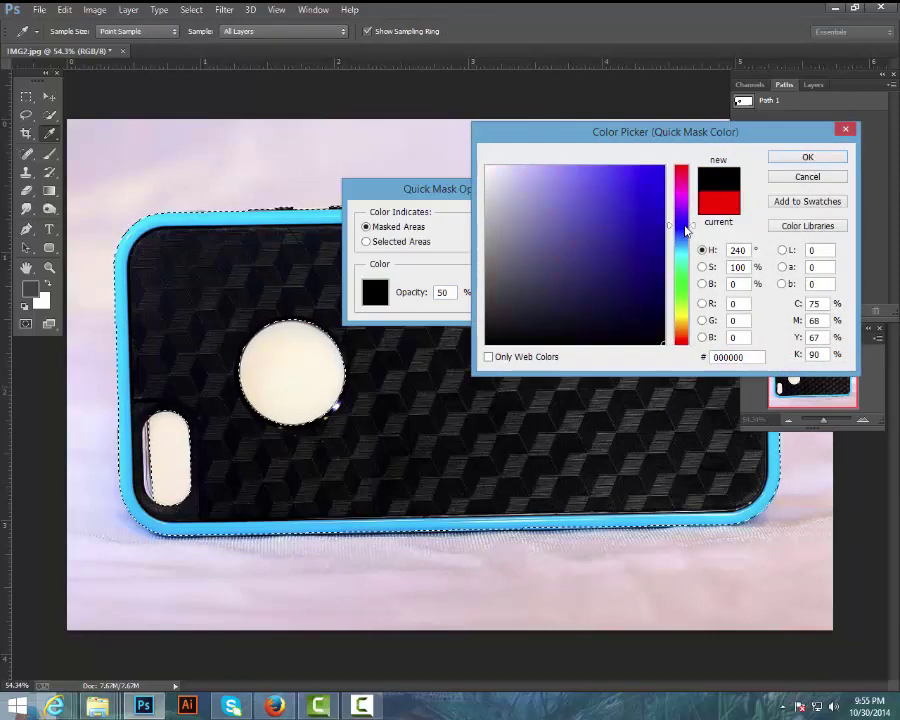
pyautogui.moveTo(649, 193); pyautogui.dragTo(660, 166)
pyautogui.click(785, 158)
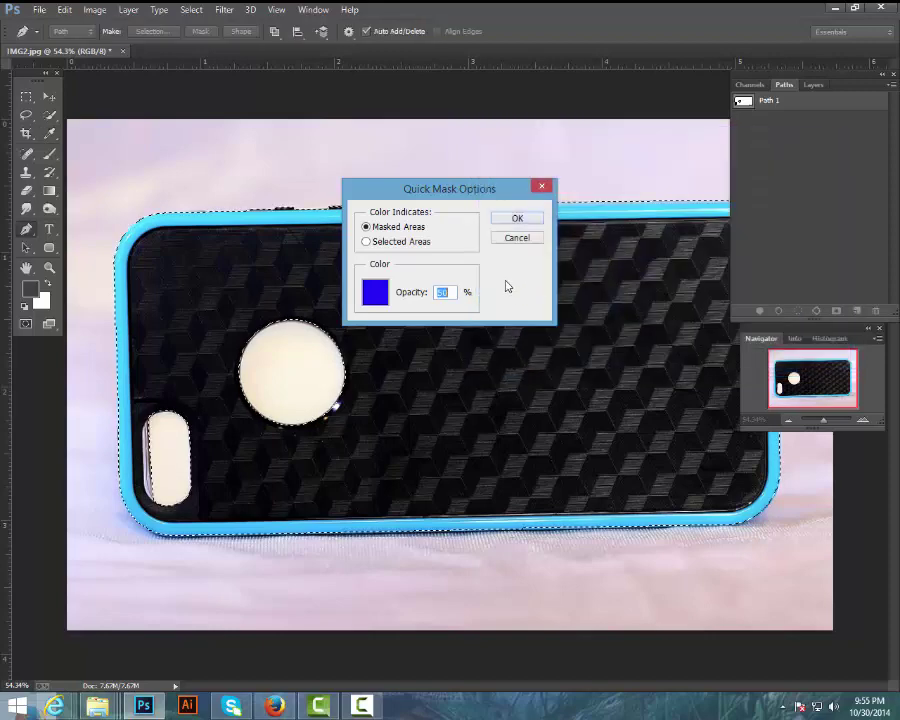
# Step: Set the Quick Mask overlay opacity to 100% and apply the mask options
pyautogui.doubleClick(446, 291)
pyautogui.write('10')
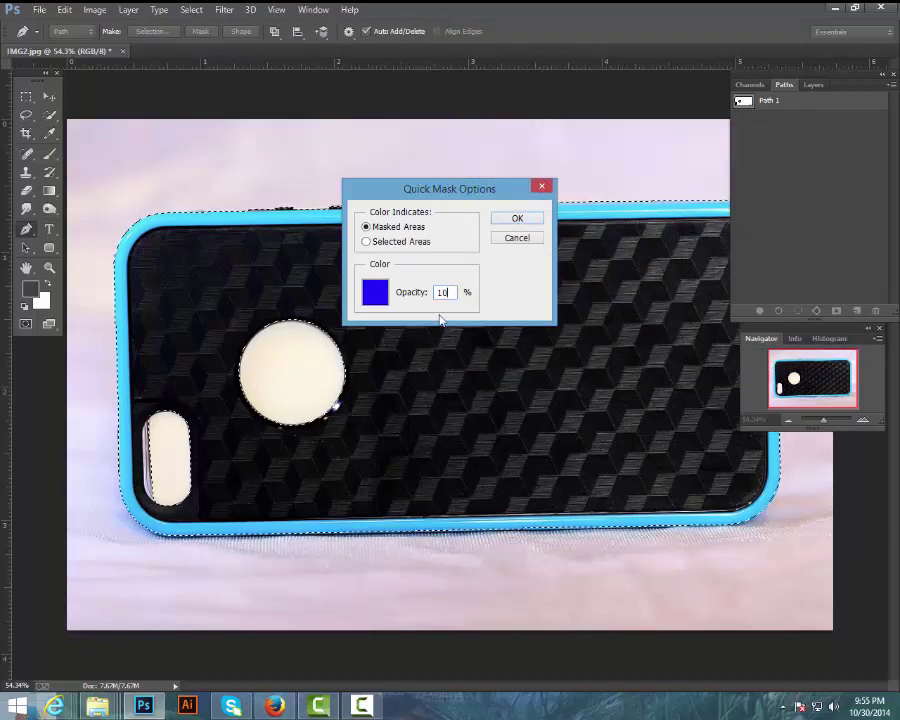
pyautogui.write('0')
pyautogui.click(518, 218)
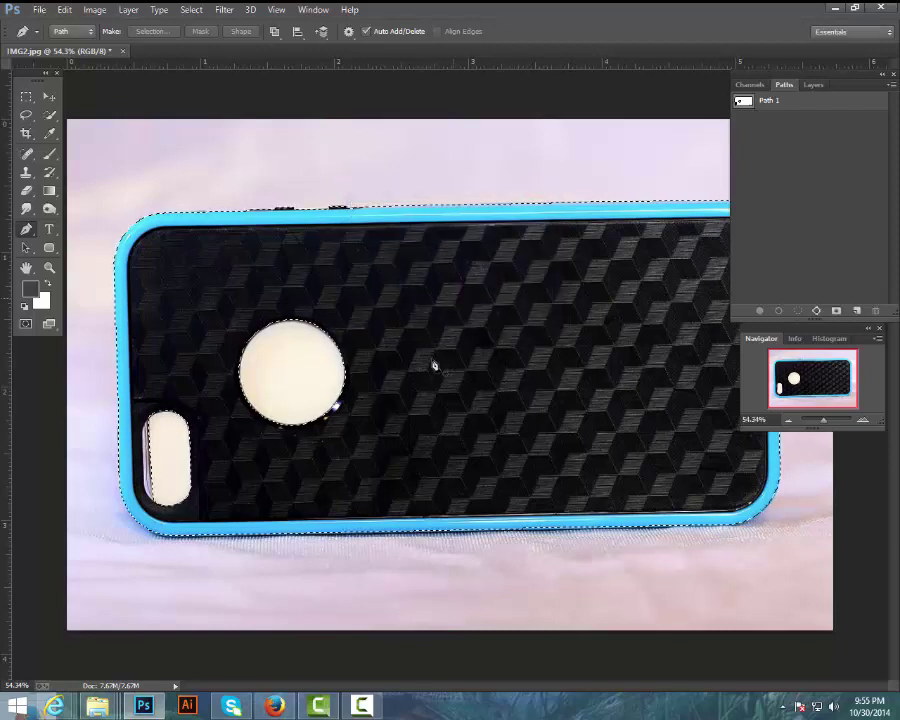
# Step: Compare the whole case with the Quick Mask overlay on and off to check the selection's coverage
pyautogui.press('q')
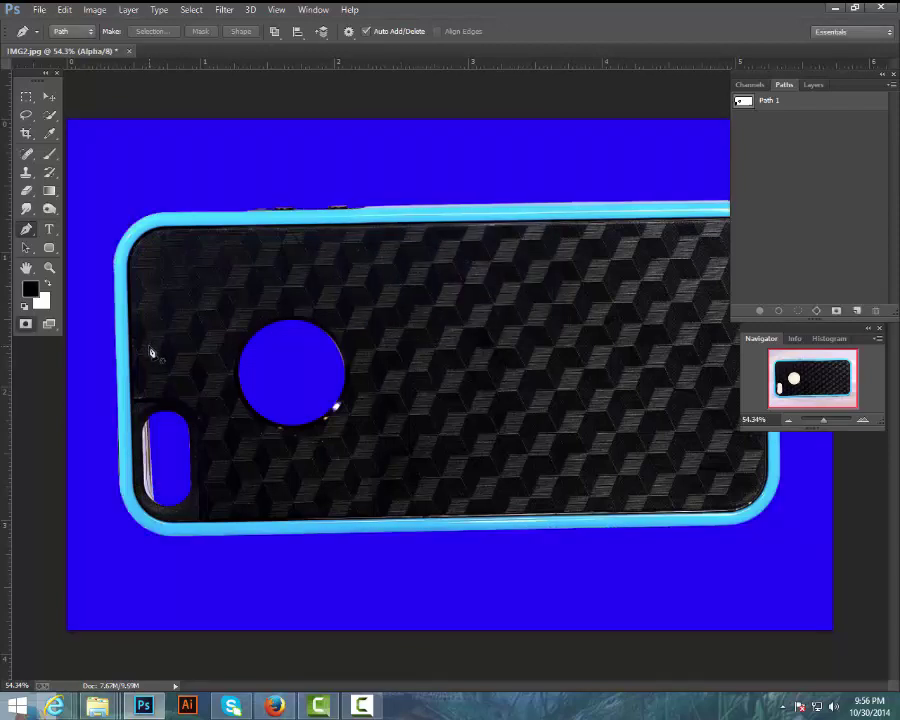
pyautogui.press('q')
pyautogui.press('q')
pyautogui.moveTo(326, 182); pyautogui.dragTo(428, 337)
pyautogui.scroll(3, 672, 385)
pyautogui.scroll(-3, 502, 247)
pyautogui.press('q')
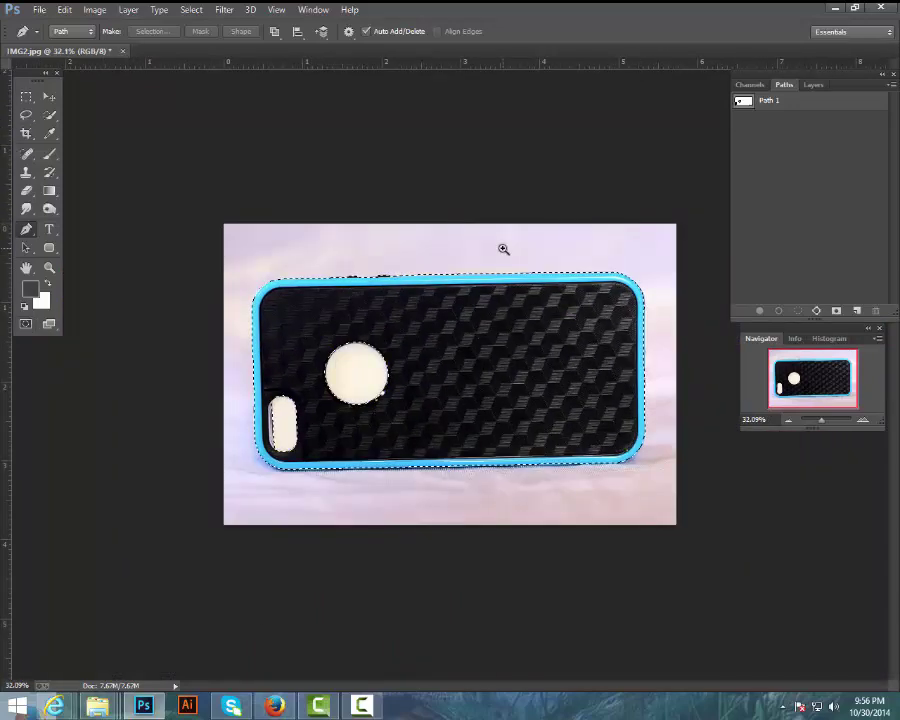
pyautogui.press('q')
pyautogui.press('q')
pyautogui.press('q')
pyautogui.press('q')
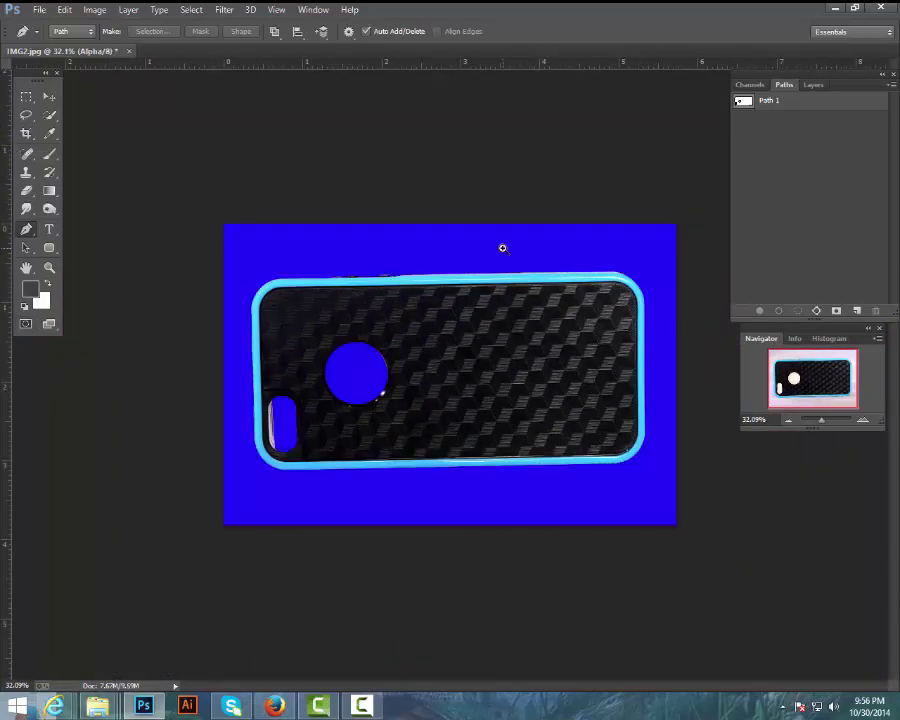
pyautogui.press('q')
pyautogui.hotkey('ctrl', 'Return')
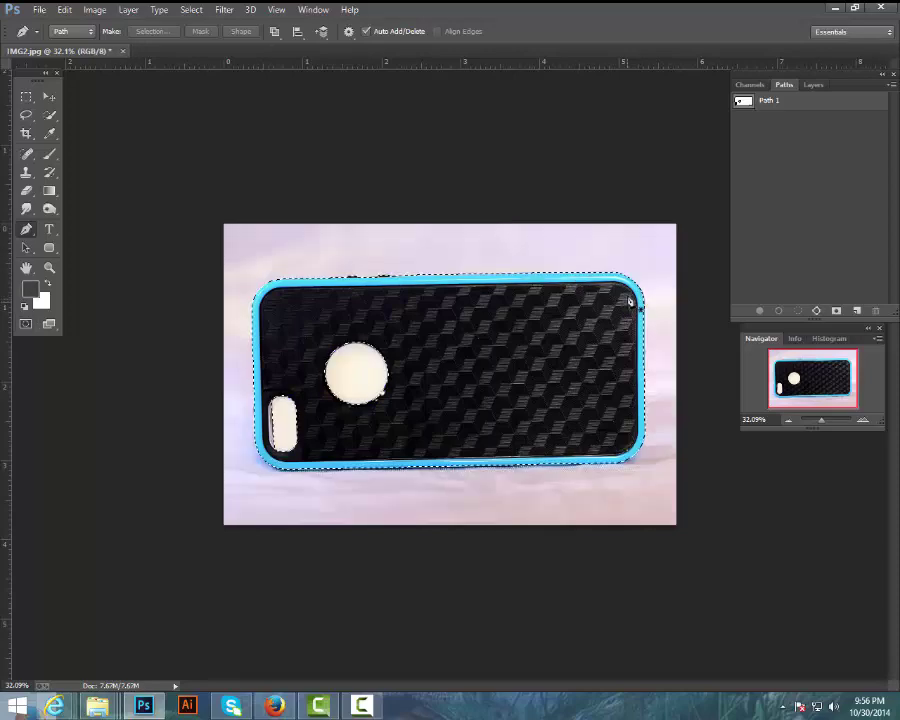
# Step: Load Path 1 as a selection again and show it with the Quick Mask overlay
pyautogui.scroll(3, 551, 291)
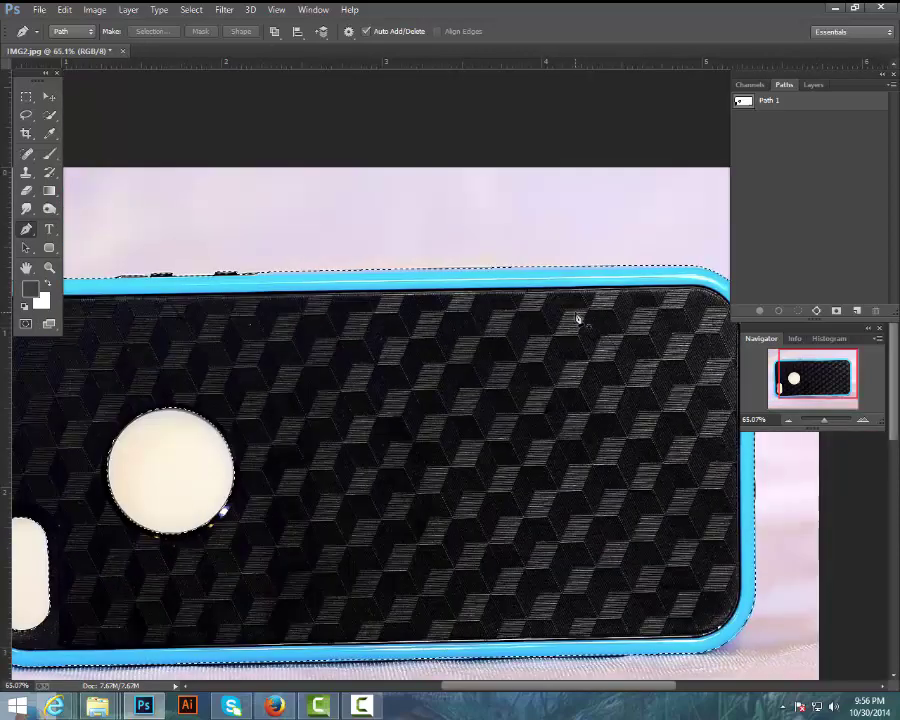
pyautogui.scroll(-3, 325, 296)
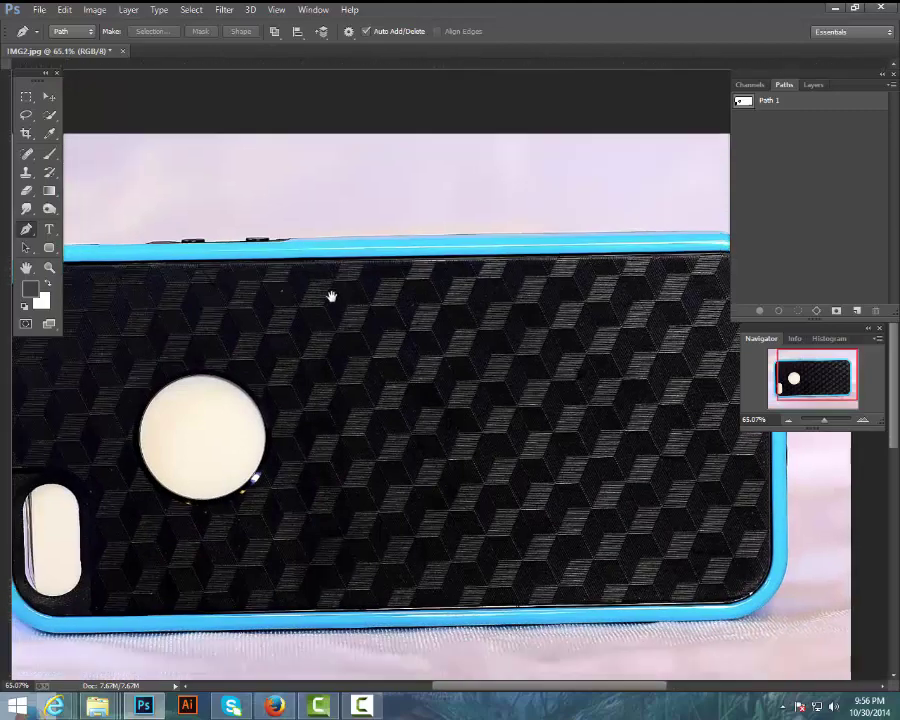
pyautogui.scroll(-2, 419, 317)
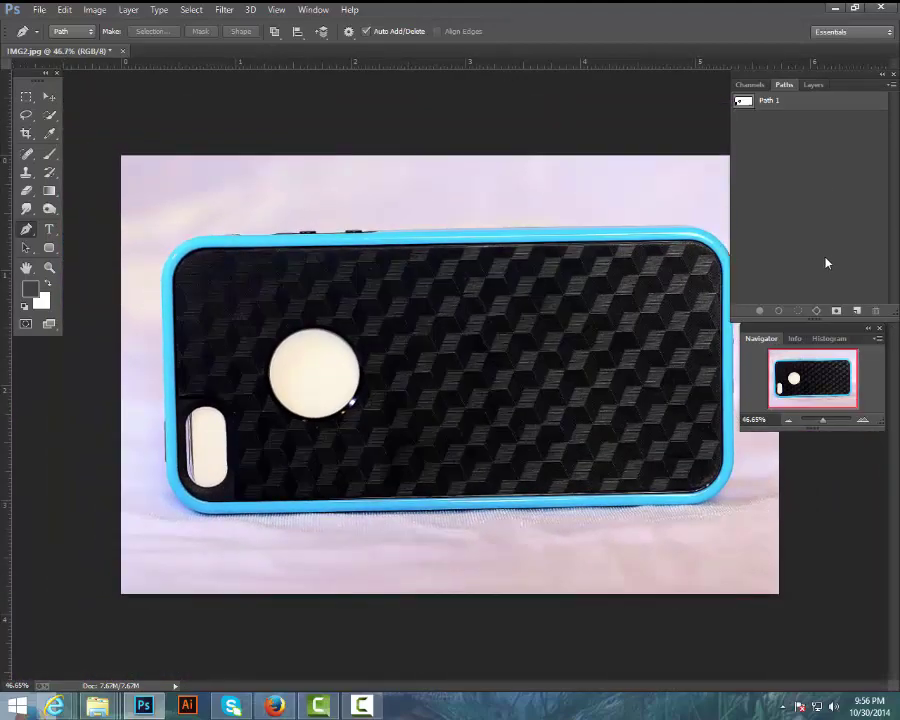
pyautogui.click(825, 105)
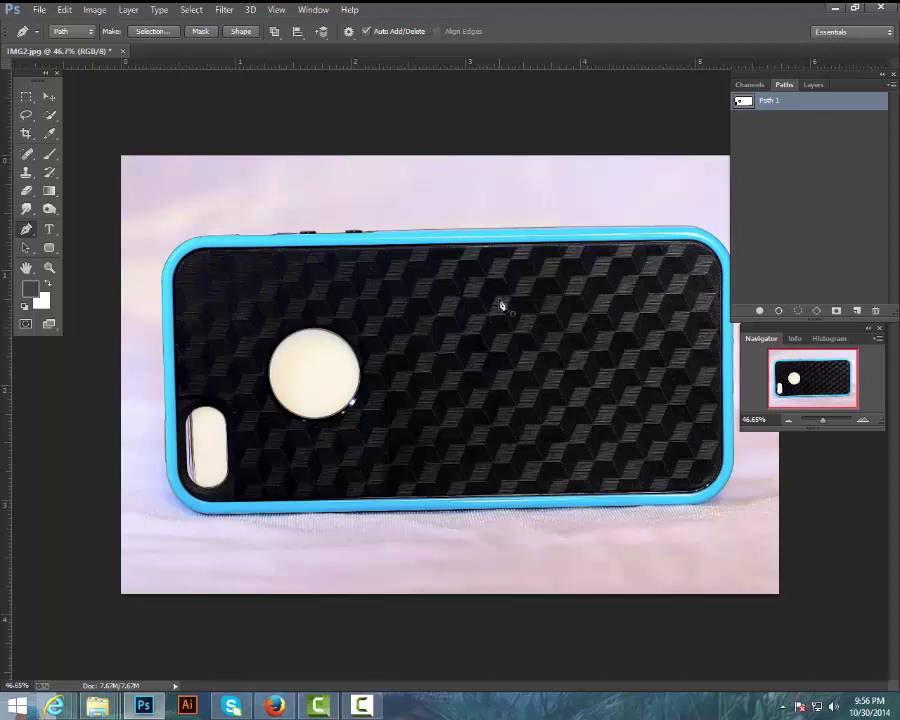
pyautogui.keyDown('ctrl'); pyautogui.click(750, 108); pyautogui.keyUp('ctrl')
pyautogui.press('q')
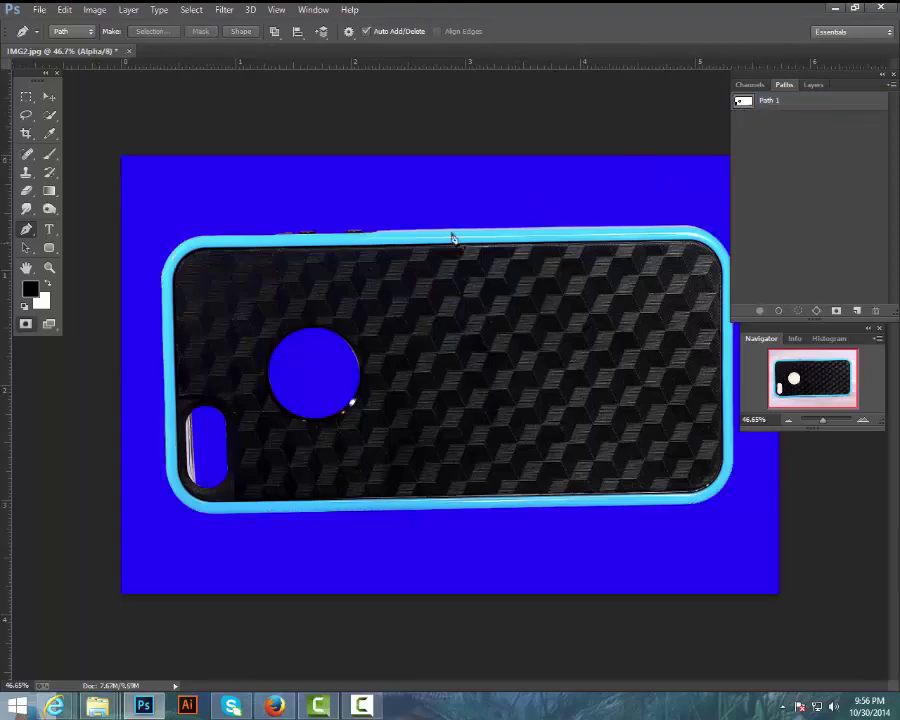
# Step: Examine the masked edges up close along the case's upper edge, right corners and lower edge, and around the oblong camera cutout
pyautogui.moveTo(454, 237); pyautogui.dragTo(366, 197)
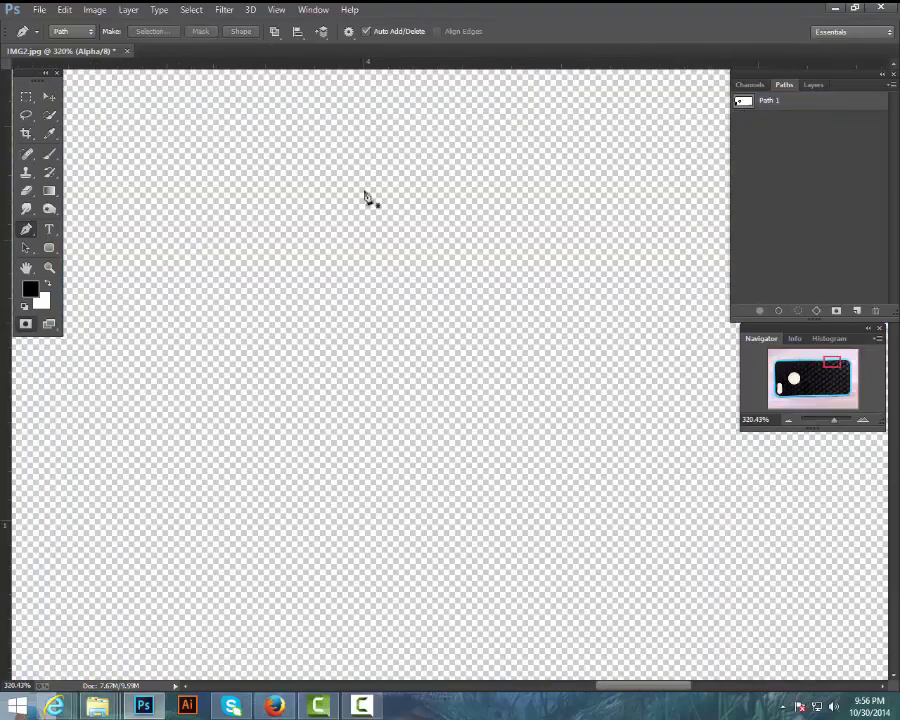
pyautogui.scroll(-3, 450, 195)
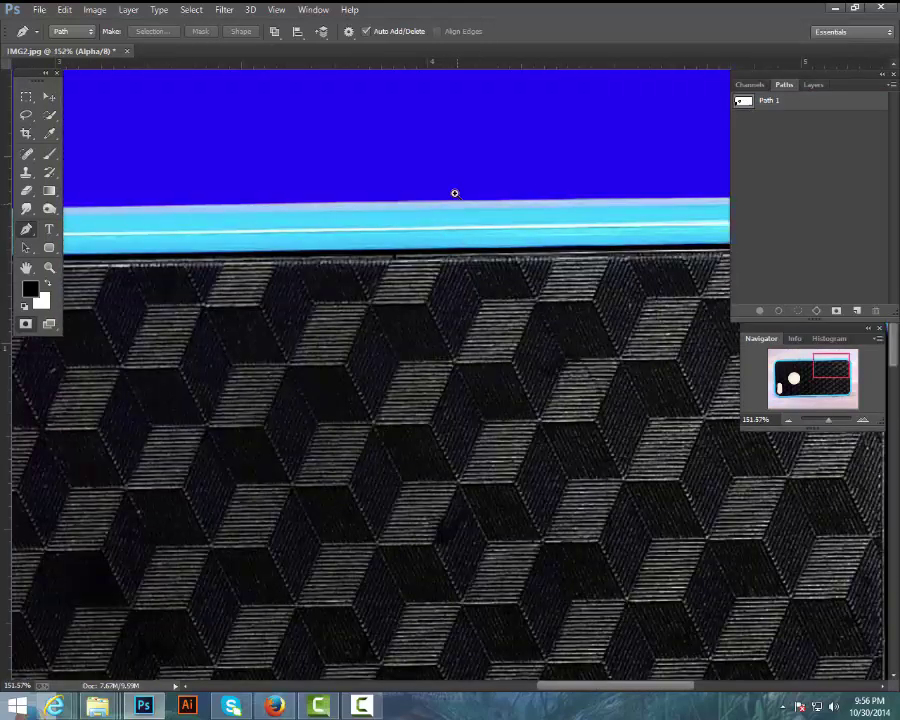
pyautogui.moveTo(554, 208); pyautogui.dragTo(406, 193)
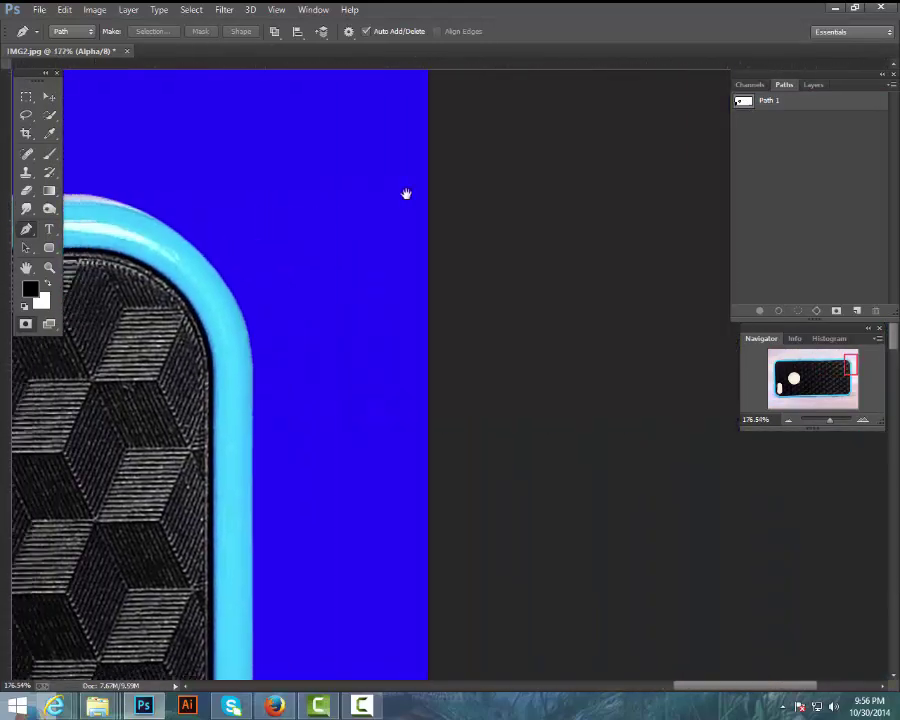
pyautogui.moveTo(230, 253); pyautogui.dragTo(356, 181)
pyautogui.scroll(-6, 390, 144)
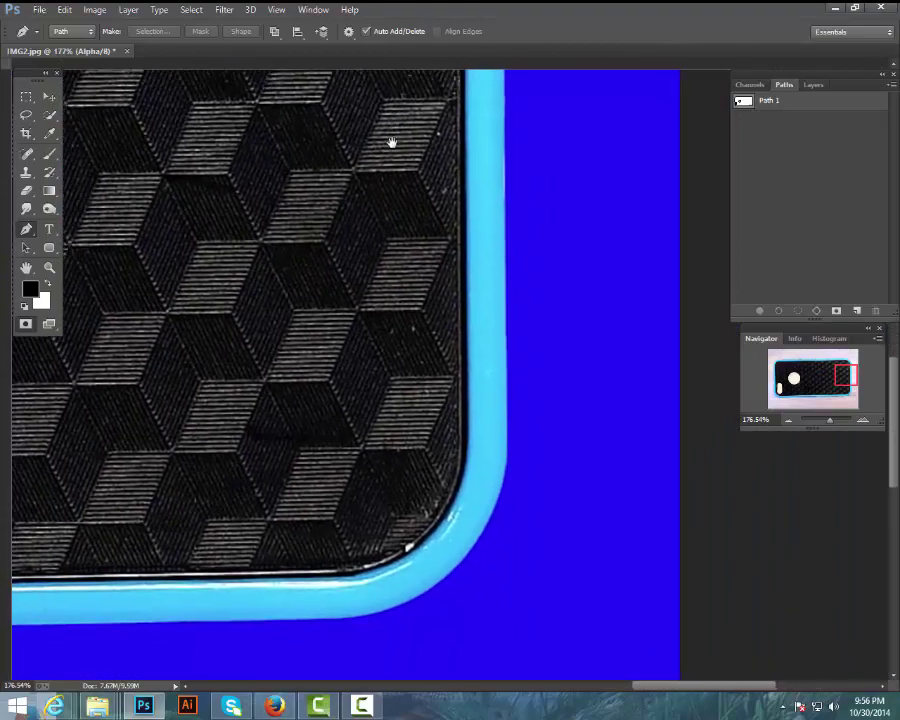
pyautogui.hscroll(-2, 390, 144)
pyautogui.scroll(-3, 451, 487)
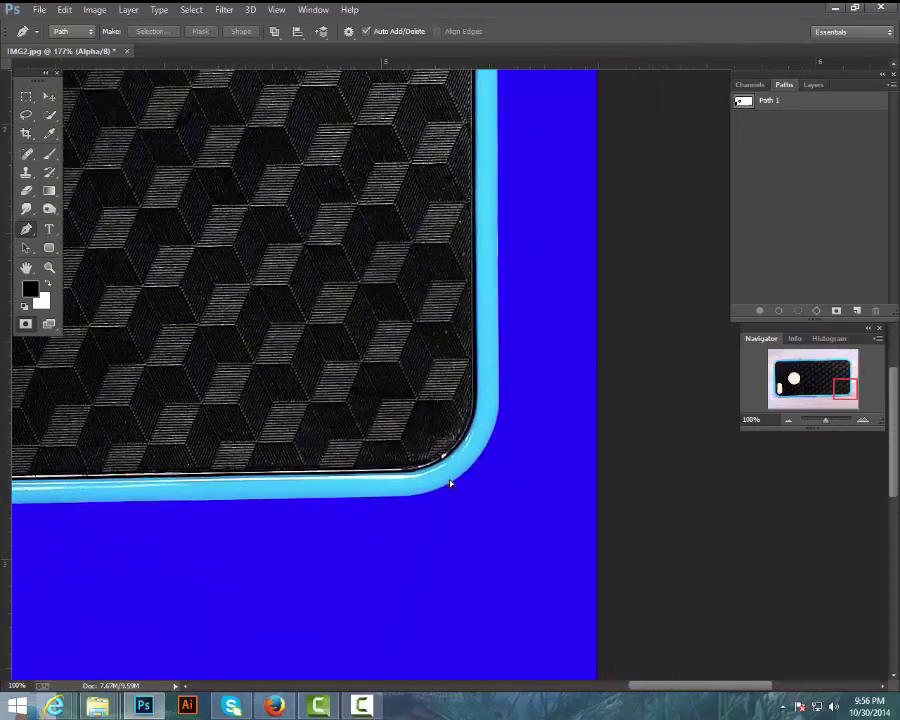
pyautogui.scroll(-1, 451, 484)
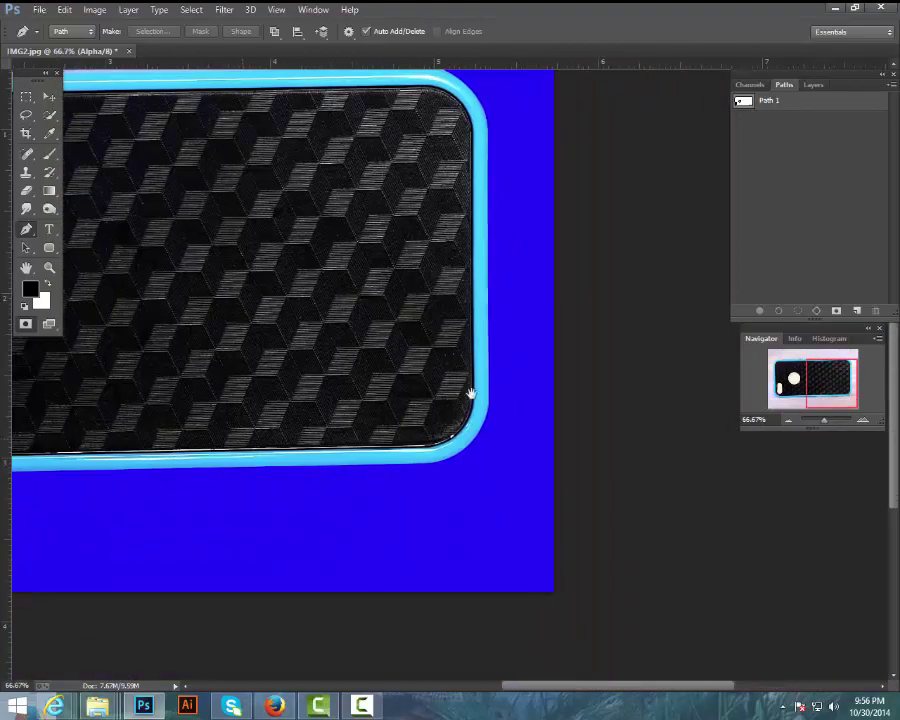
pyautogui.hscroll(-6, 470, 394)
pyautogui.hscroll(-3, 225, 388)
pyautogui.scroll(4, 157, 370)
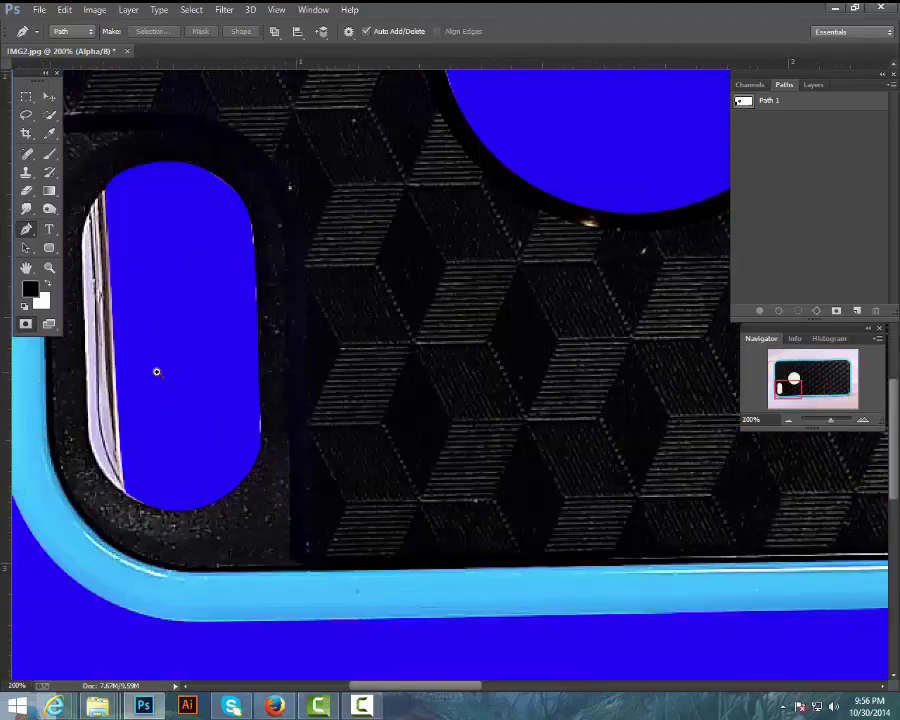
pyautogui.moveTo(133, 459); pyautogui.dragTo(229, 383)
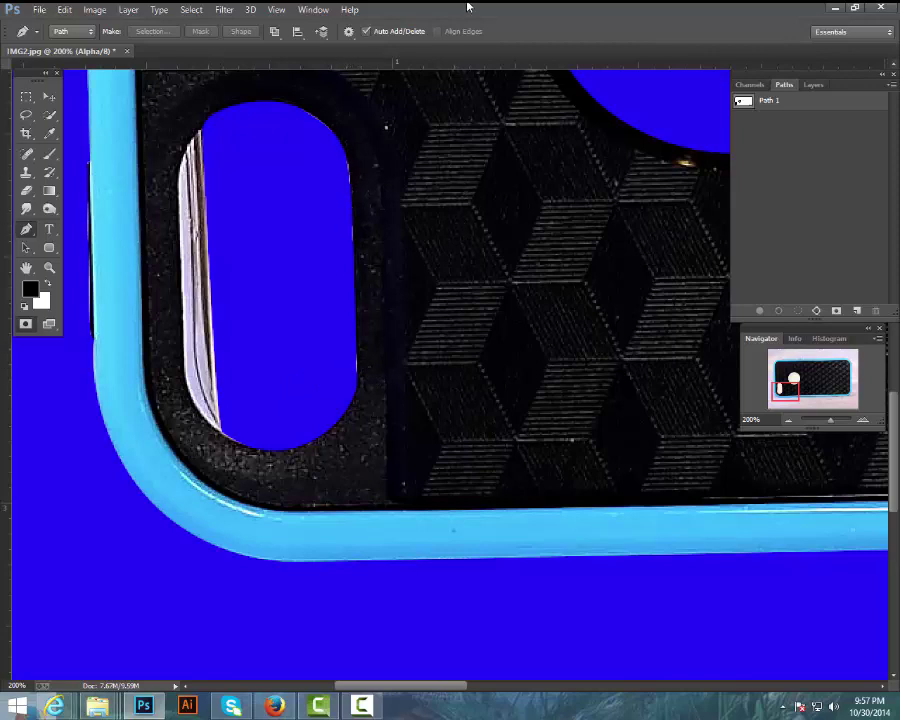
# Step: Leave Quick Mask mode, drop the selection and reactivate Path 1 for editing
pyautogui.press('q')
pyautogui.hotkey('ctrl', 'd')
pyautogui.click(741, 103)
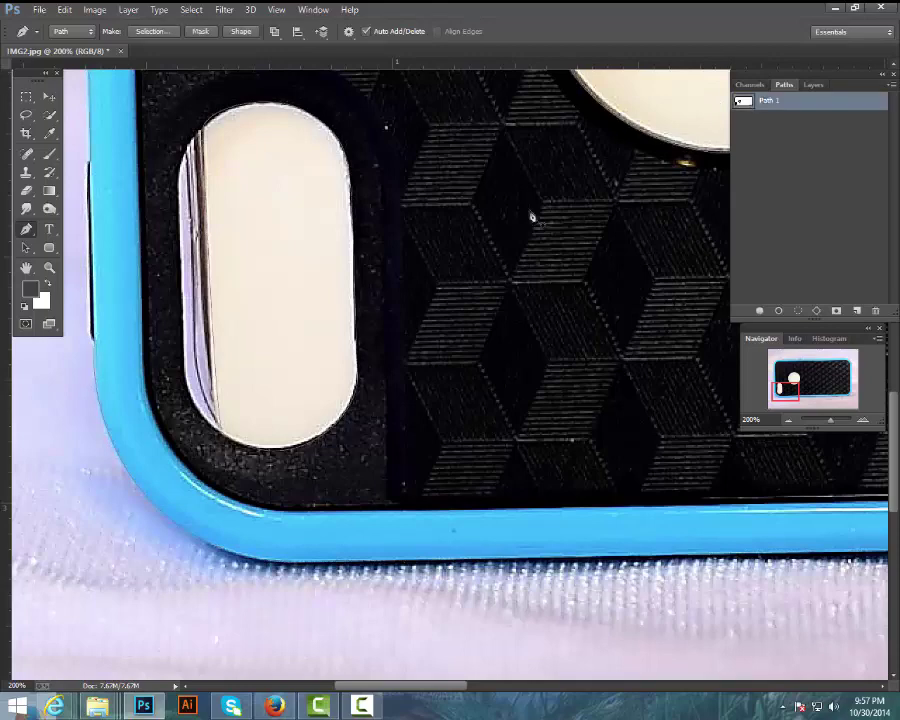
# Step: Adjust the camera cutout's lower-right curve handle and move its lower-left anchor outward to meet the rim
pyautogui.scroll(1, 241, 293)
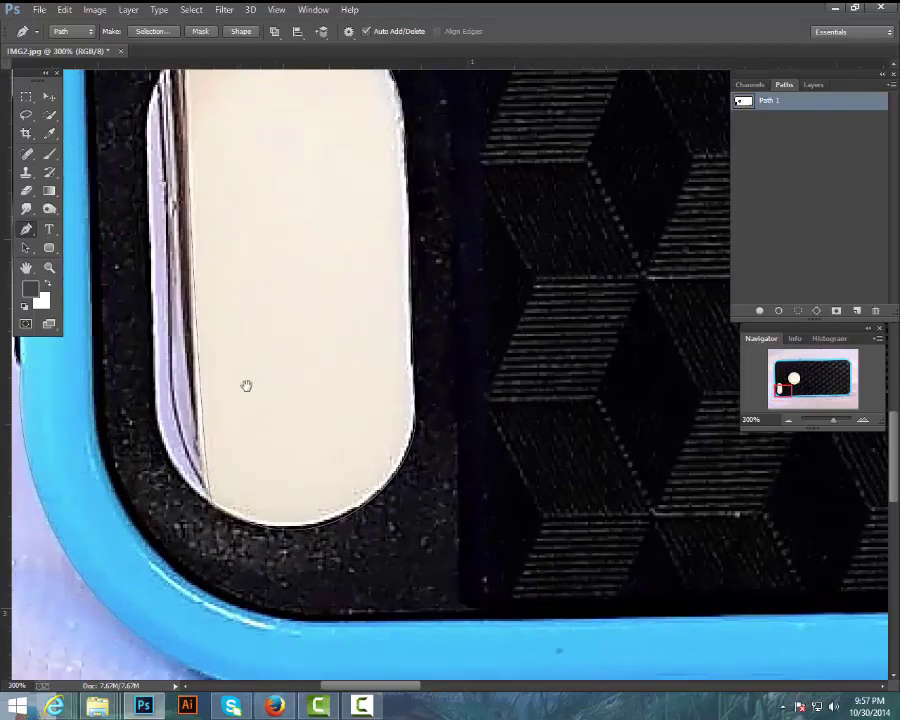
pyautogui.moveTo(245, 383); pyautogui.dragTo(295, 346)
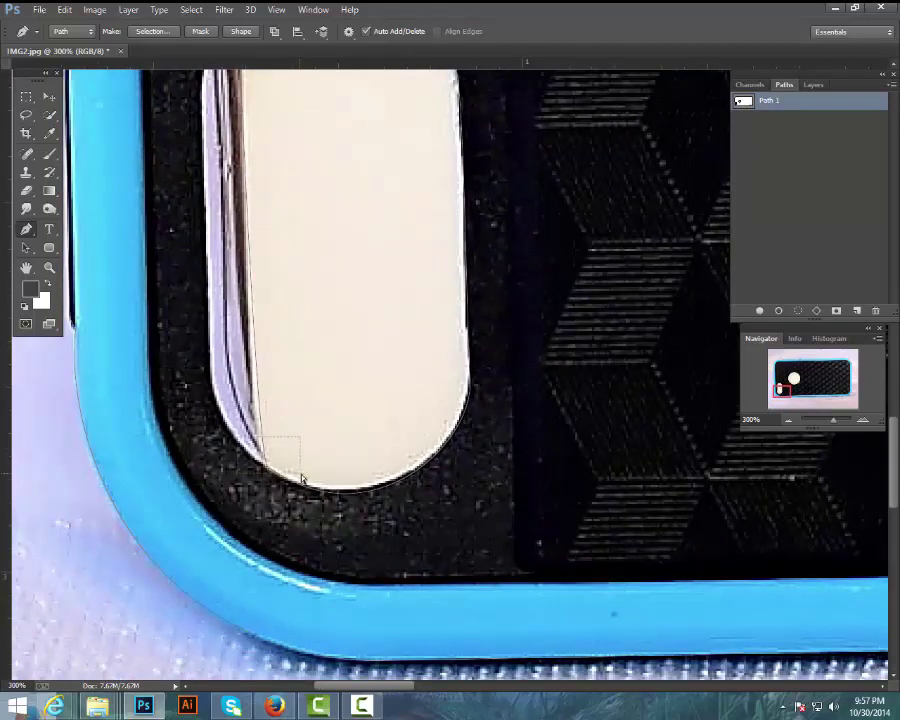
pyautogui.moveTo(470, 380); pyautogui.dragTo(473, 443)
pyautogui.moveTo(268, 469); pyautogui.dragTo(261, 463)
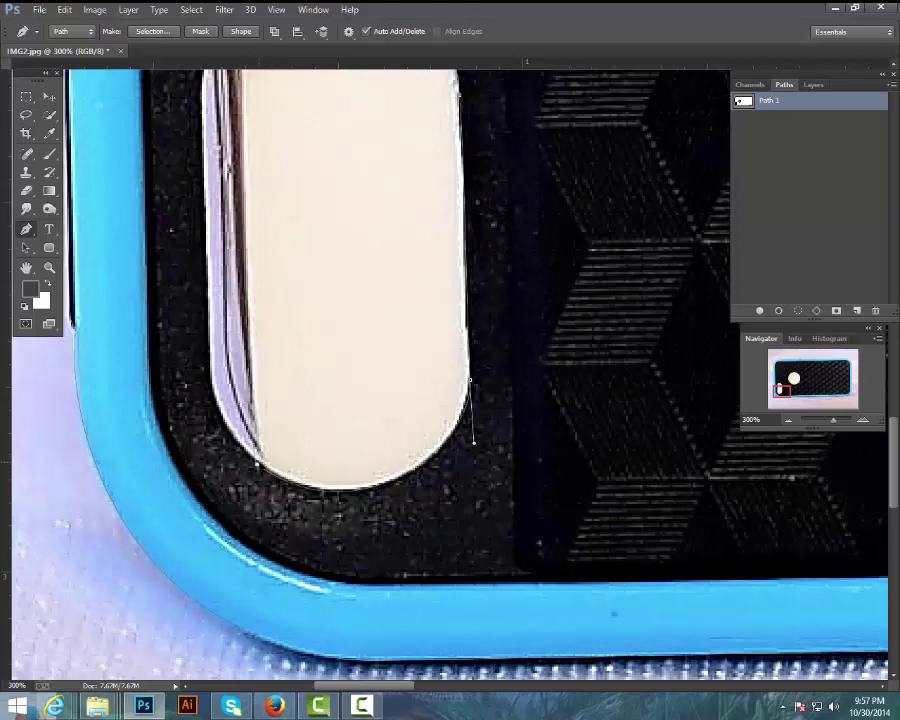
# Step: Refine the handles of the camera cutout's upper-left and right-edge anchors so the path follows the rim
pyautogui.moveTo(269, 286); pyautogui.dragTo(254, 478)
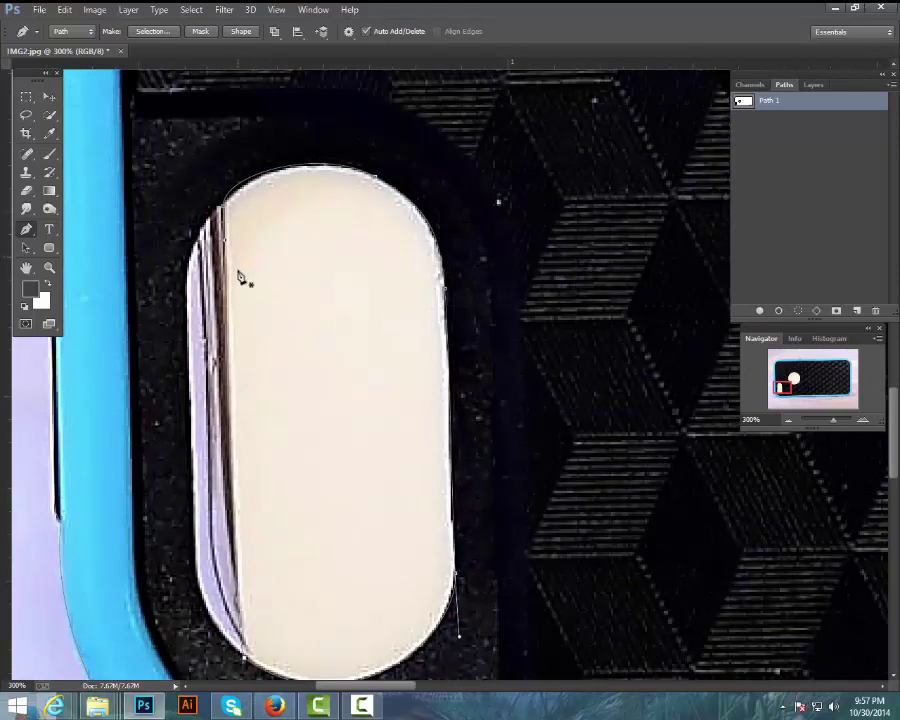
pyautogui.keyDown('ctrl'); pyautogui.click(224, 209); pyautogui.keyUp('ctrl')
pyautogui.moveTo(224, 177); pyautogui.dragTo(233, 173)
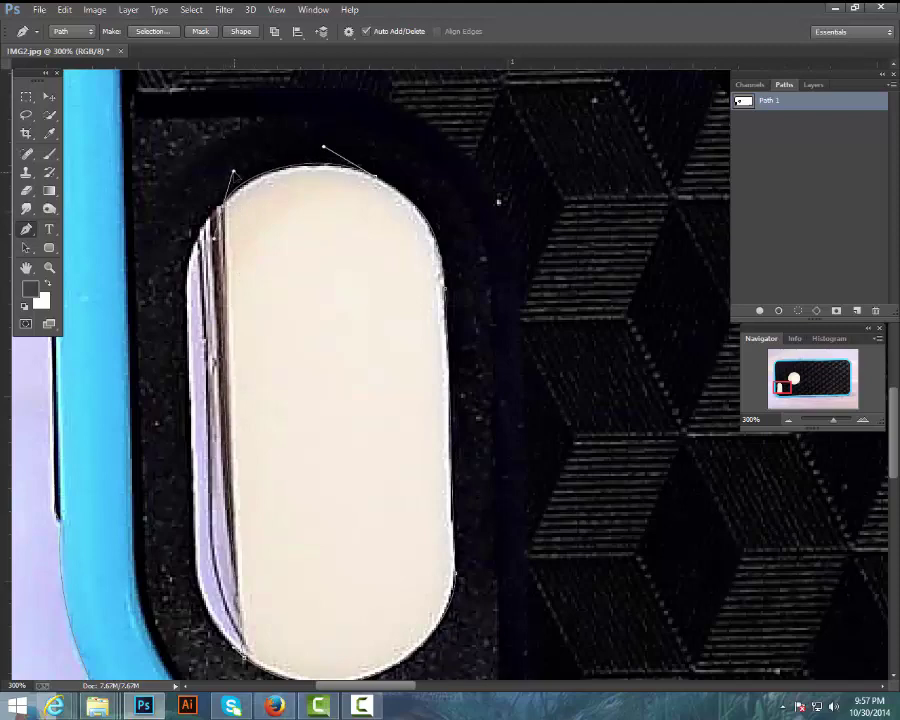
pyautogui.moveTo(390, 270); pyautogui.dragTo(415, 302)
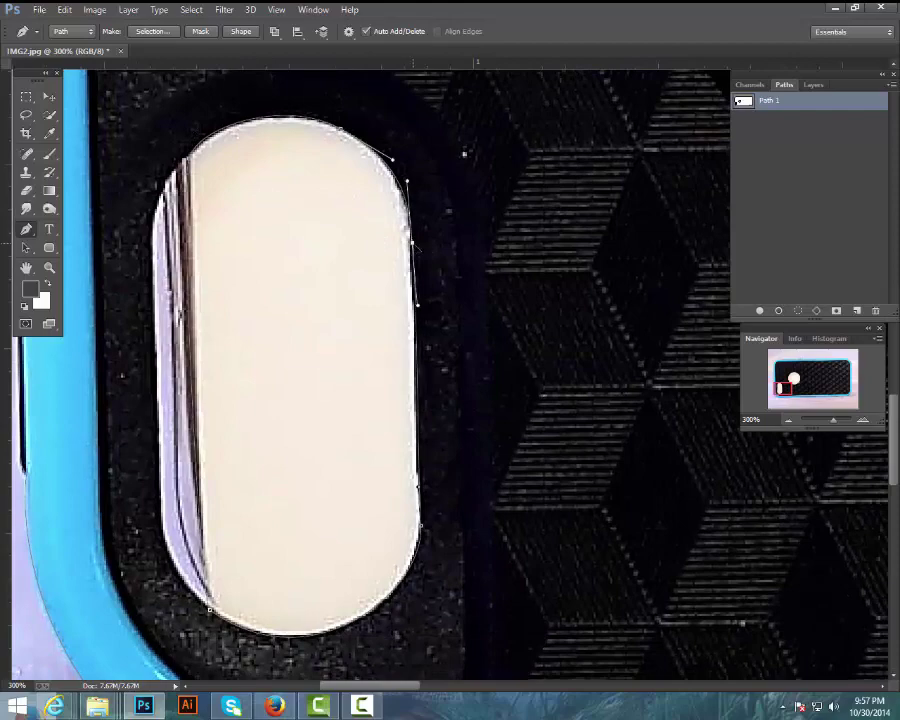
# Step: Check how closely Path 1 follows the round cutout and the case's upper edge
pyautogui.scroll(-3, 440, 389)
pyautogui.moveTo(487, 232); pyautogui.dragTo(434, 310)
pyautogui.moveTo(554, 254); pyautogui.dragTo(142, 615)
pyautogui.moveTo(304, 505); pyautogui.dragTo(291, 428)
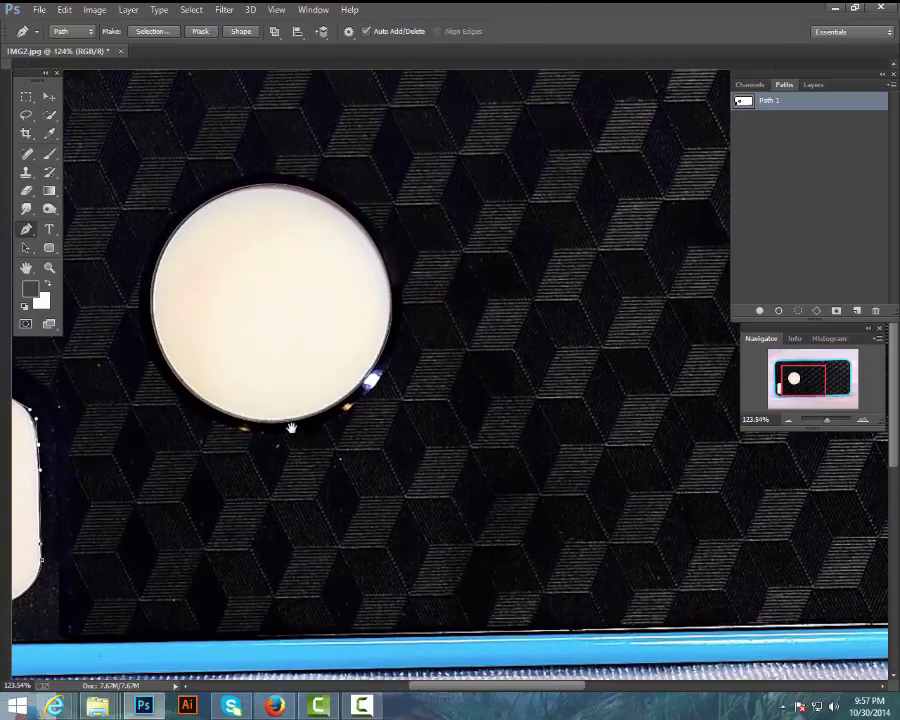
pyautogui.moveTo(269, 496); pyautogui.dragTo(243, 506)
pyautogui.moveTo(690, 180); pyautogui.dragTo(386, 344)
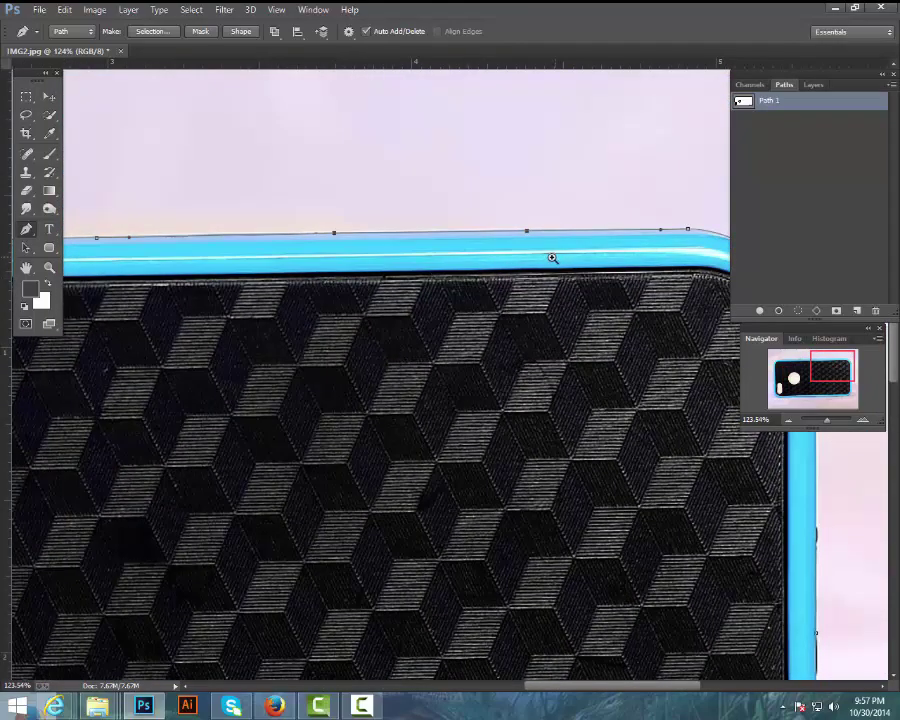
pyautogui.scroll(-3, 551, 258)
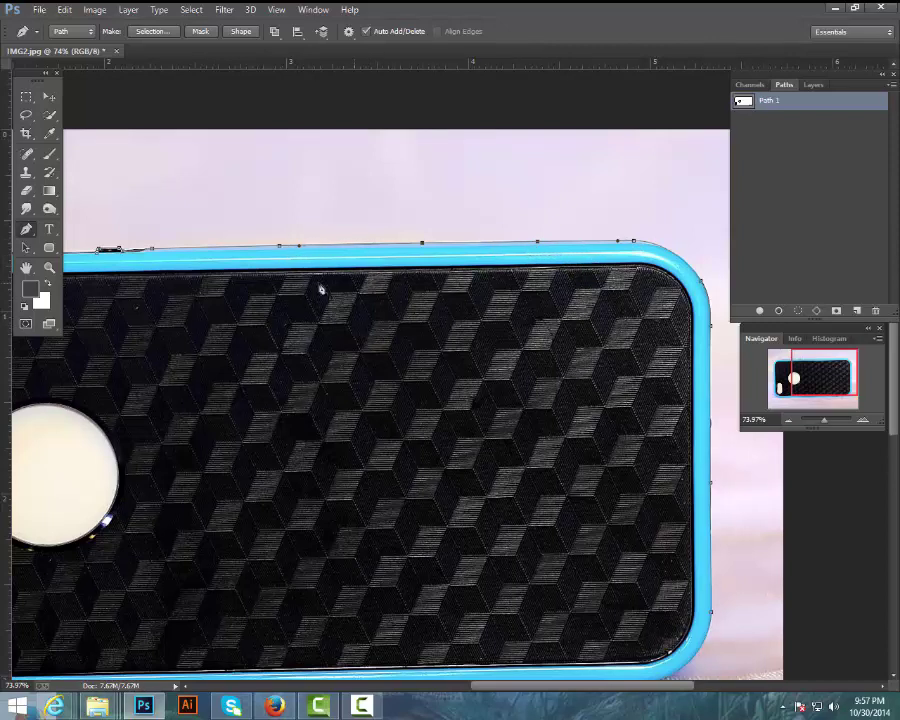
# Step: Remove the redundant anchor points from Path 1 along the case's upper edge between the side buttons and the upper-right corner
pyautogui.scroll(2, 316, 255)
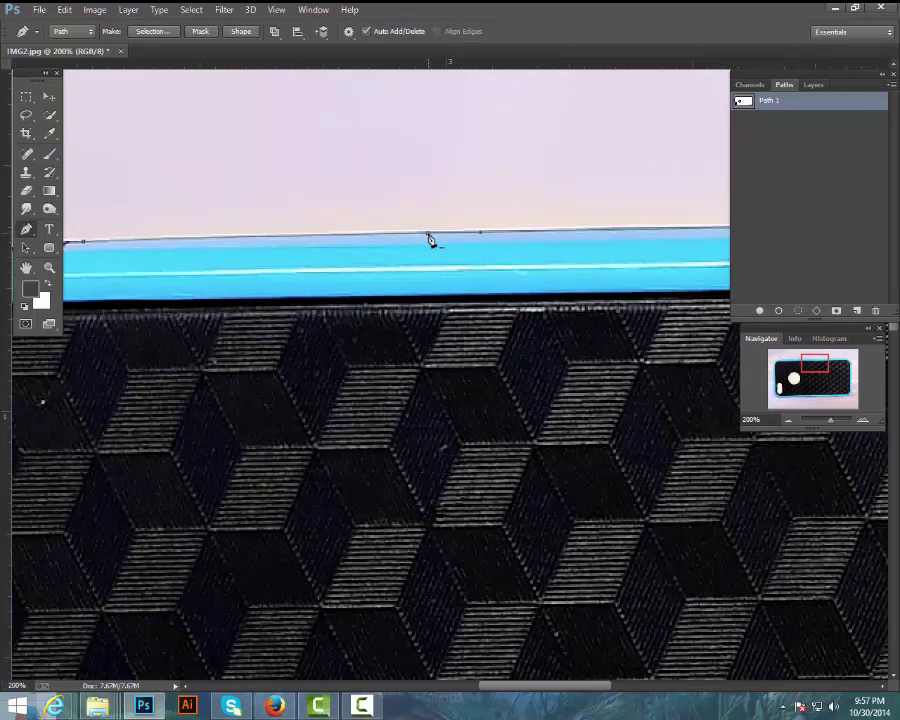
pyautogui.click(428, 234)
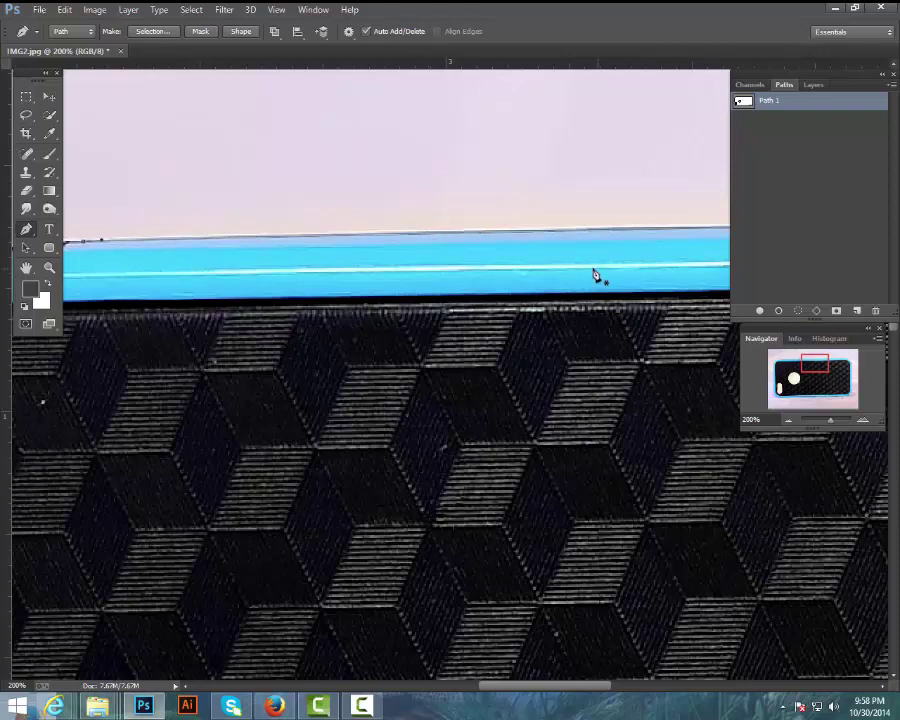
pyautogui.moveTo(618, 264); pyautogui.dragTo(286, 262)
pyautogui.moveTo(429, 255); pyautogui.dragTo(262, 252)
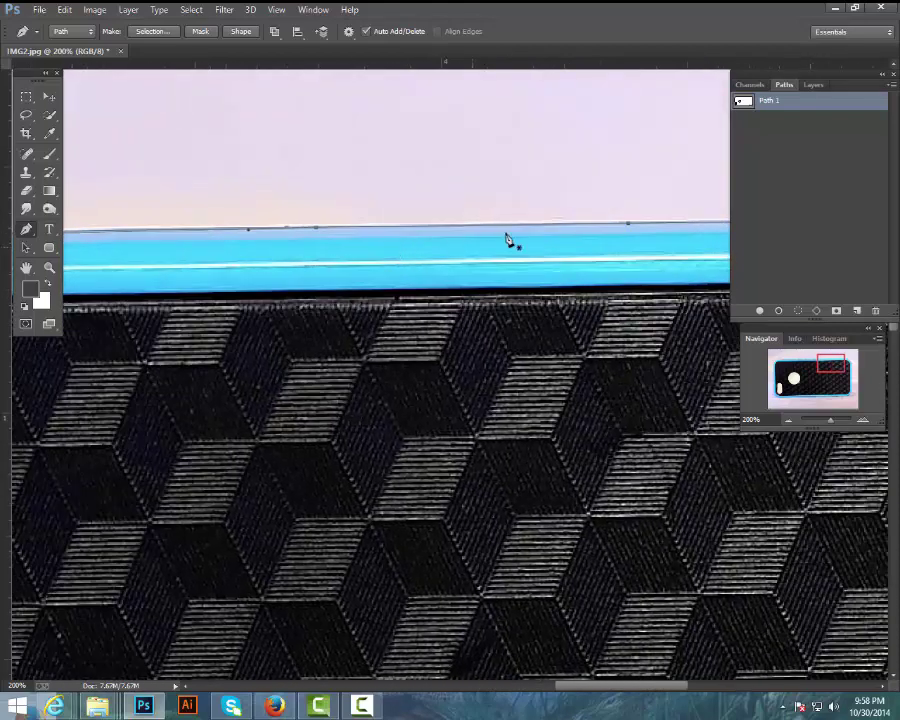
pyautogui.click(317, 229)
pyautogui.hscroll(5, 422, 215)
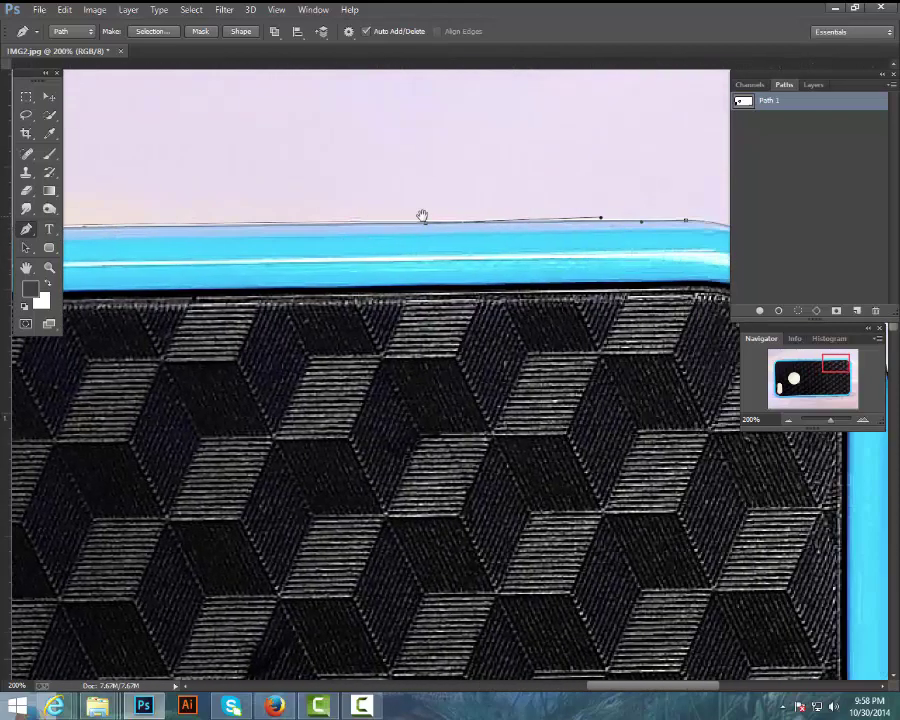
pyautogui.click(284, 226)
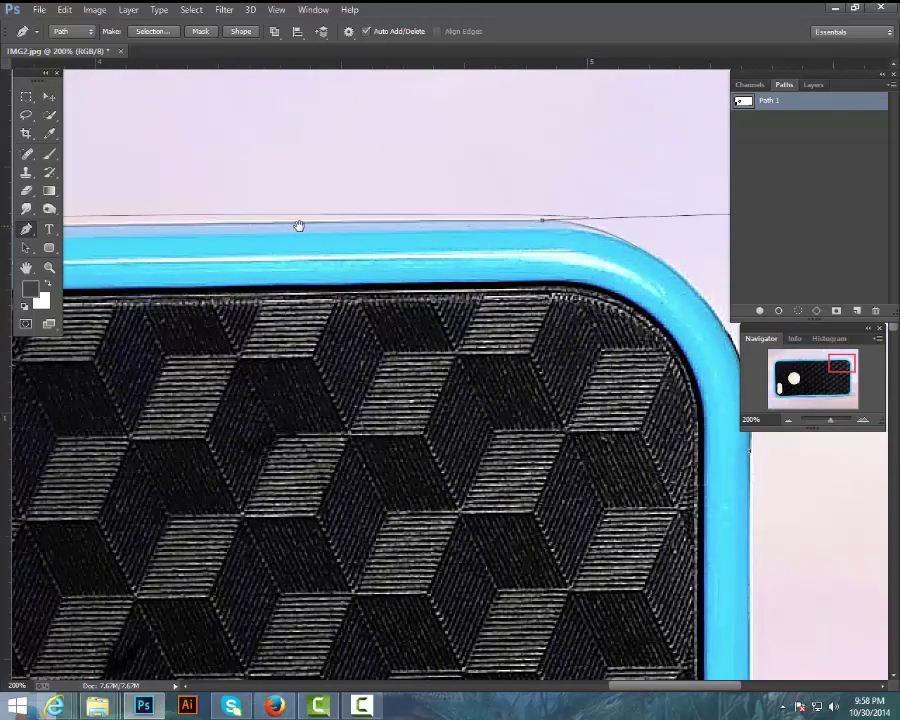
# Step: Try to reshape the upper-edge curve by adjusting the handle of the extra anchor beside the case's upper-right corner
pyautogui.moveTo(299, 225); pyautogui.dragTo(306, 225)
pyautogui.moveTo(621, 205); pyautogui.dragTo(579, 209)
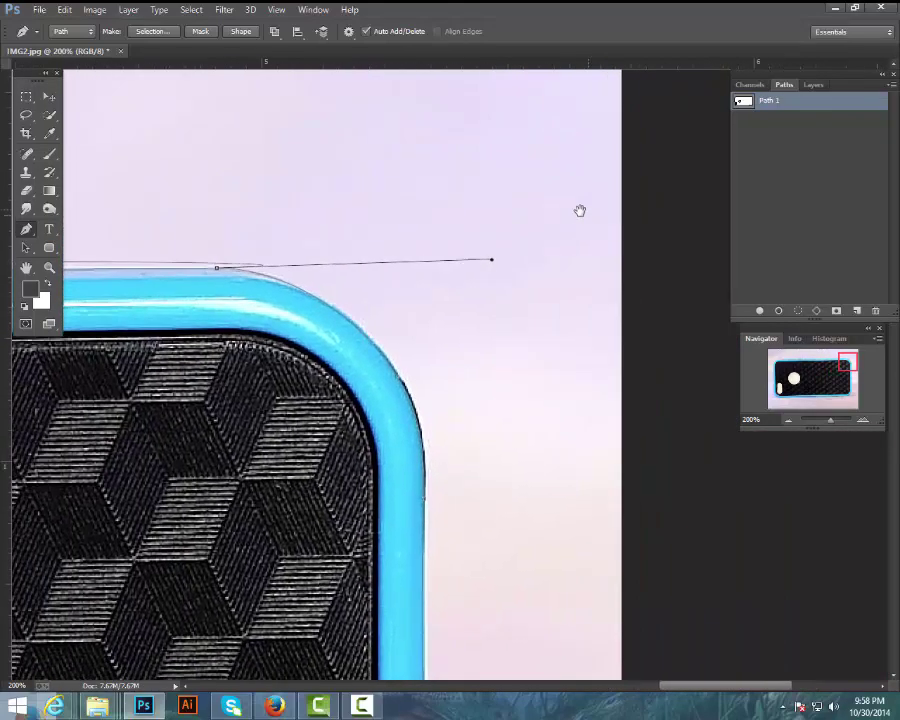
pyautogui.moveTo(233, 263); pyautogui.dragTo(444, 243)
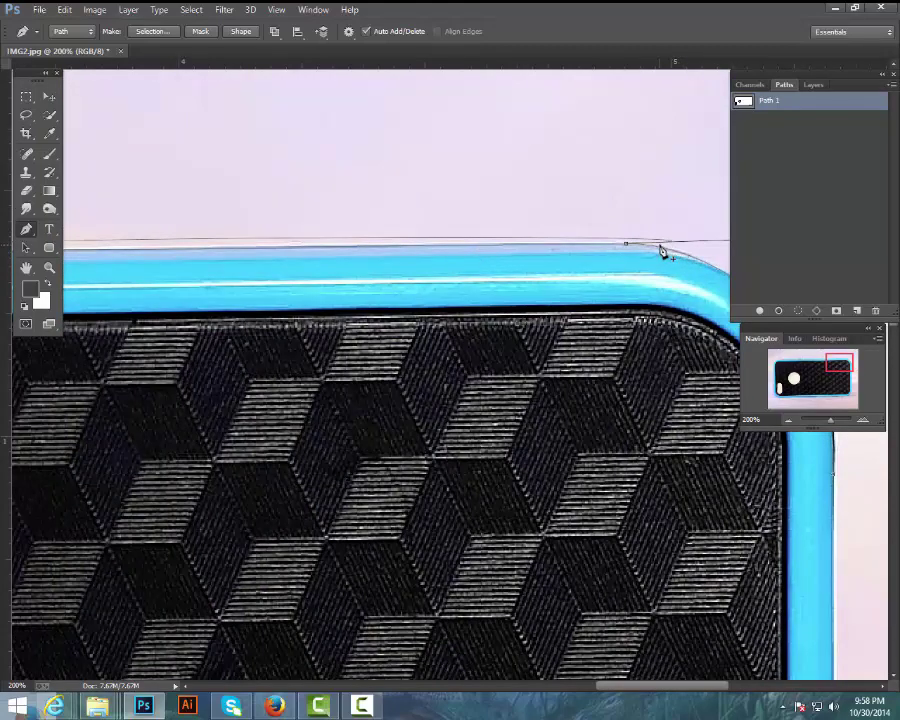
pyautogui.hotkey('ctrl', '-')
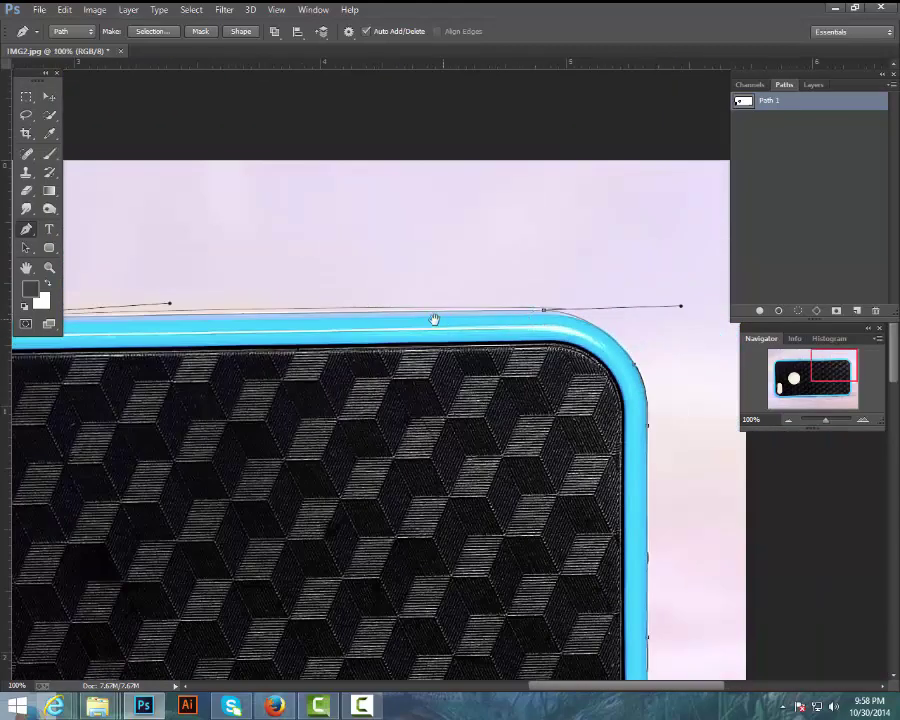
pyautogui.moveTo(434, 319); pyautogui.dragTo(499, 302)
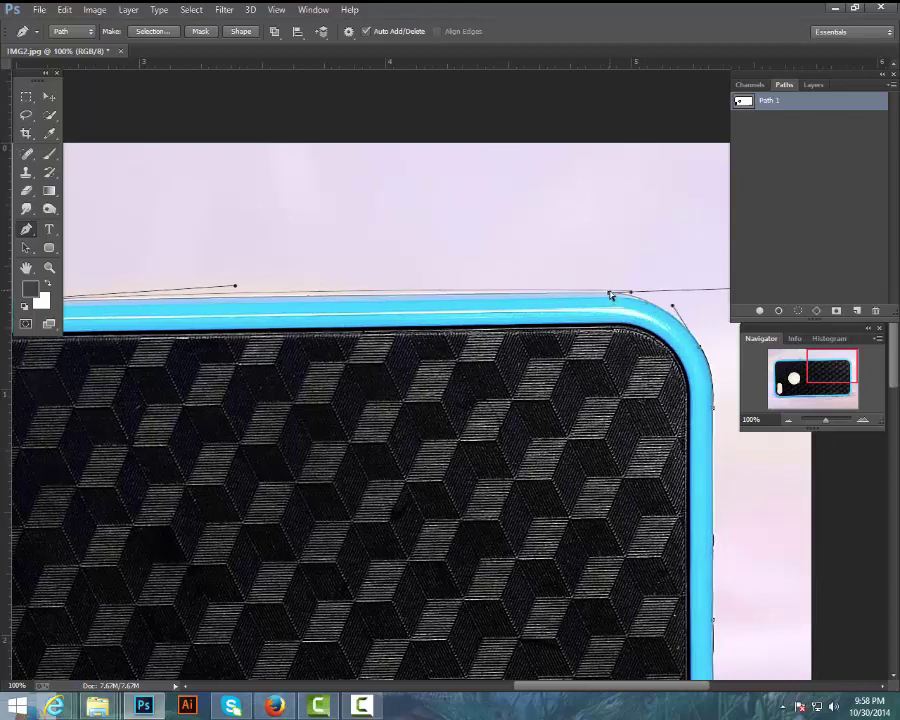
pyautogui.moveTo(633, 296); pyautogui.dragTo(551, 252)
pyautogui.hotkey('ctrl', 'z')
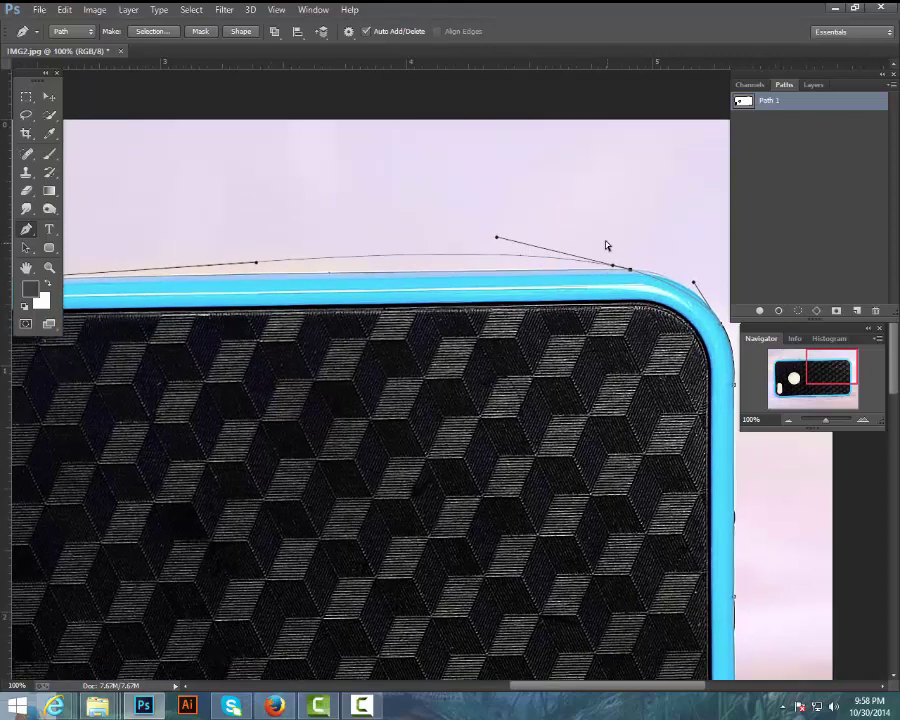
# Step: Delete the extra anchor beside the upper-right corner that makes the upper edge bow outward
pyautogui.moveTo(518, 222); pyautogui.dragTo(614, 196)
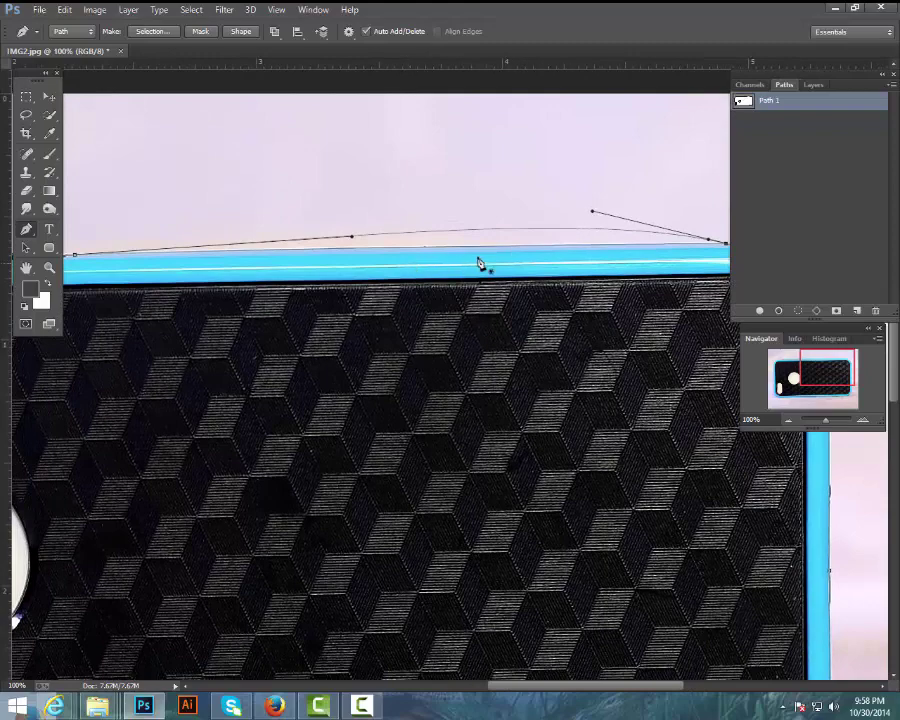
pyautogui.moveTo(480, 262); pyautogui.dragTo(392, 271)
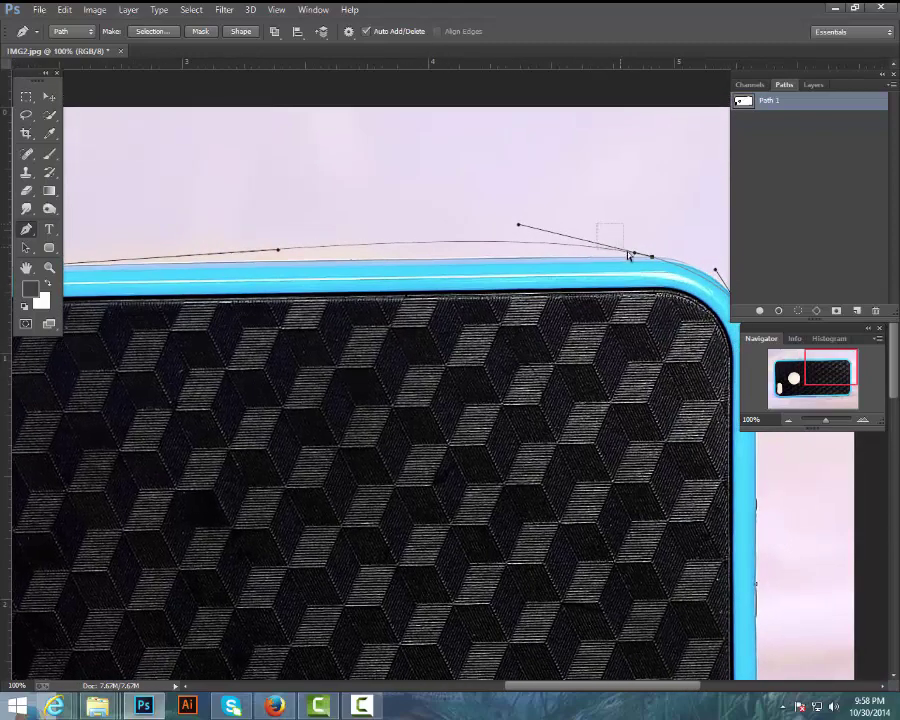
pyautogui.moveTo(656, 264); pyautogui.dragTo(661, 267)
pyautogui.press('Delete')
# Step: Shorten and realign the handle of the anchor just right of the second side button so the path follows the upper edge
pyautogui.moveTo(123, 286); pyautogui.dragTo(412, 263)
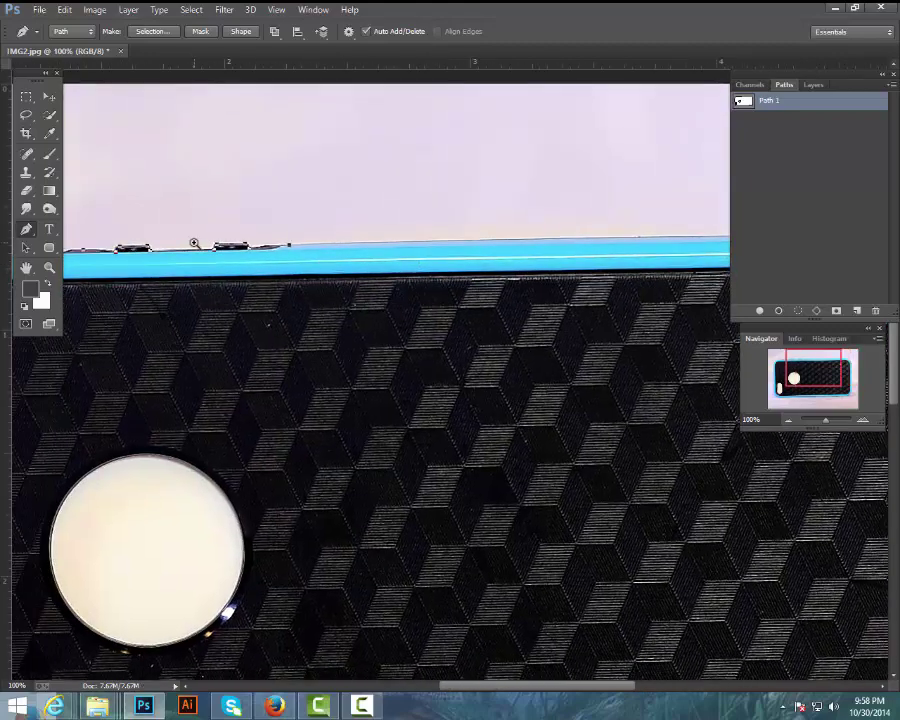
pyautogui.scroll(5, 194, 243)
pyautogui.click(470, 249)
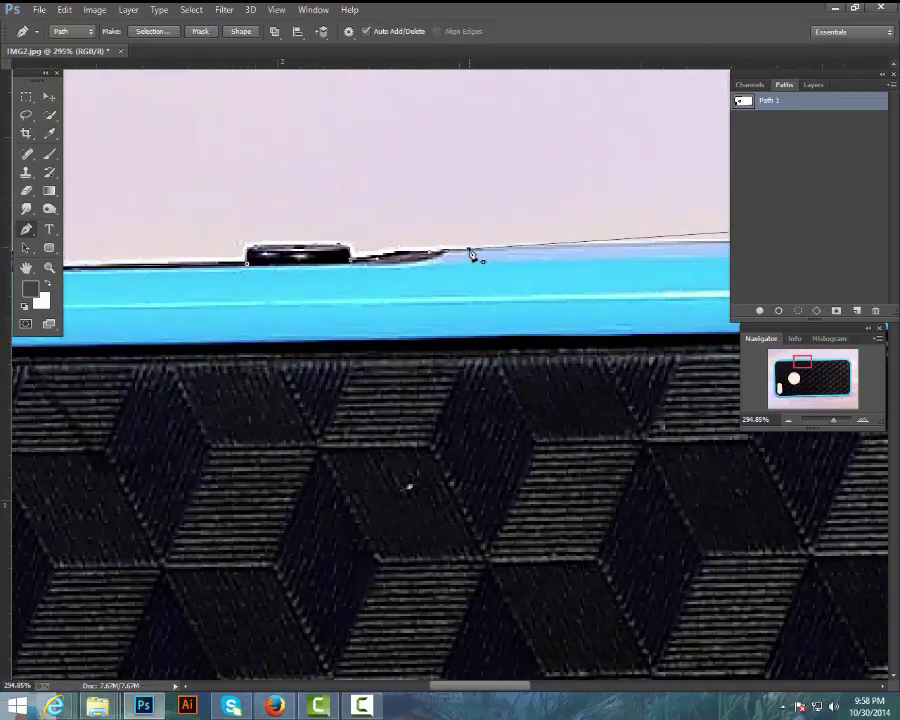
pyautogui.moveTo(486, 254); pyautogui.dragTo(236, 286)
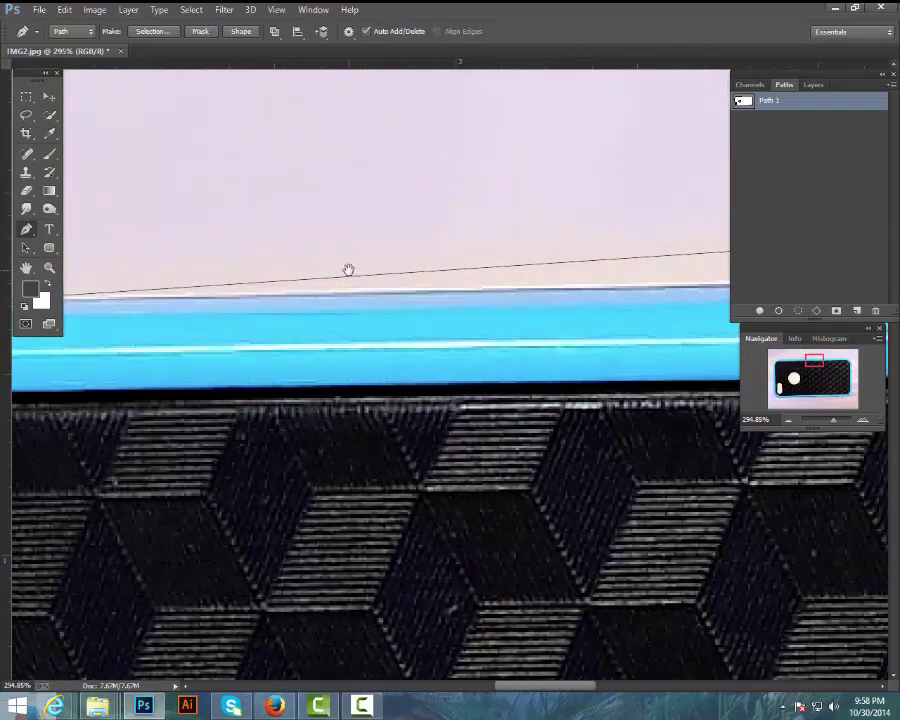
pyautogui.scroll(-6, 346, 268)
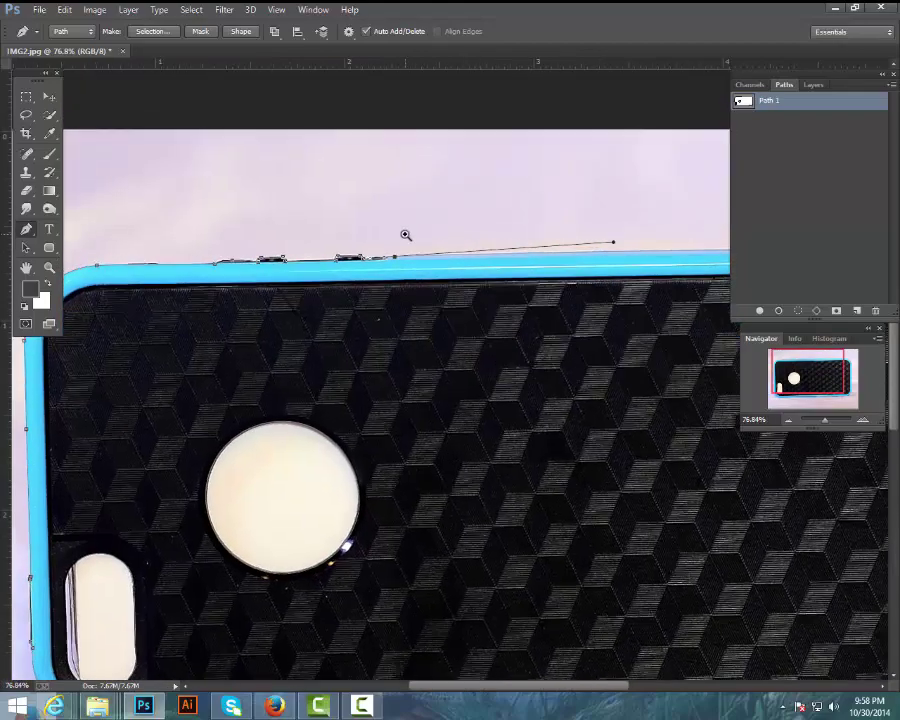
pyautogui.scroll(5, 482, 240)
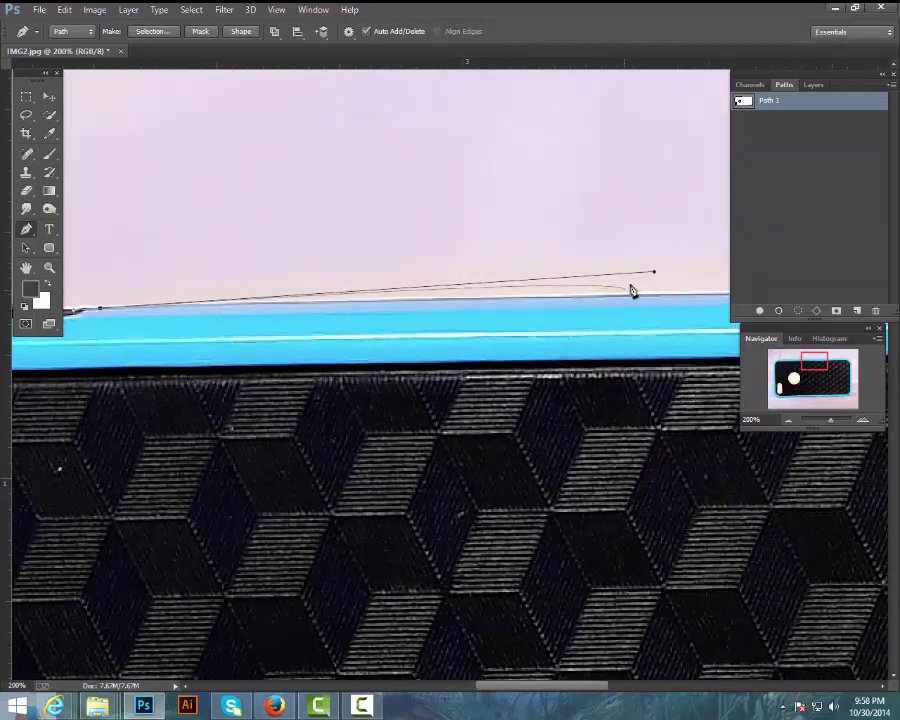
pyautogui.moveTo(651, 267); pyautogui.dragTo(627, 273)
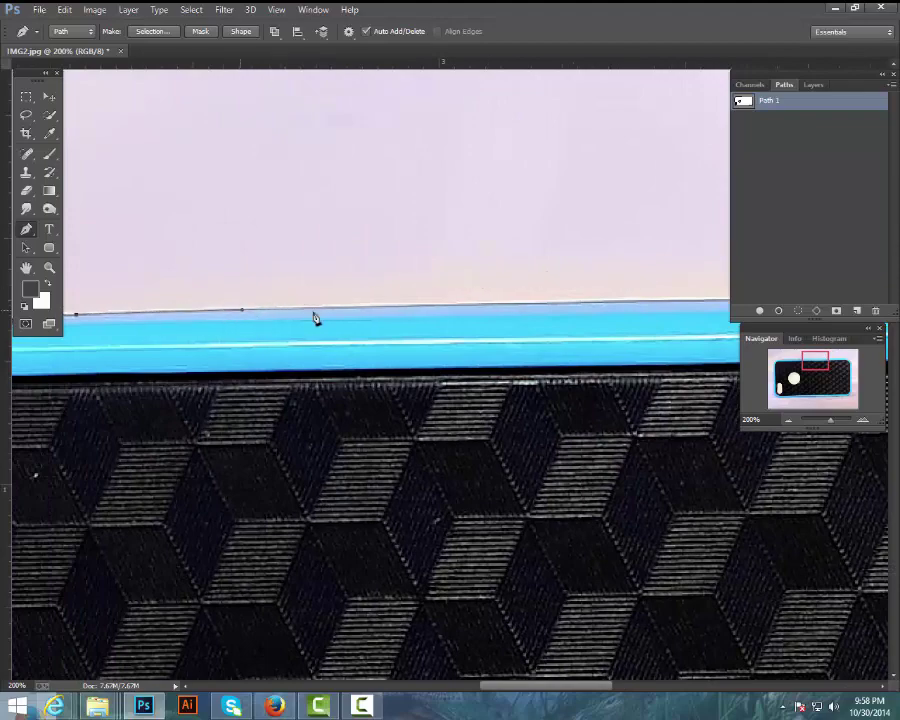
# Step: Shorten the upper handle of the anchor on the case's upper-right corner so the path hugs the blue rim
pyautogui.moveTo(164, 330); pyautogui.dragTo(118, 280)
pyautogui.moveTo(492, 257); pyautogui.dragTo(130, 257)
pyautogui.moveTo(687, 258); pyautogui.dragTo(381, 260)
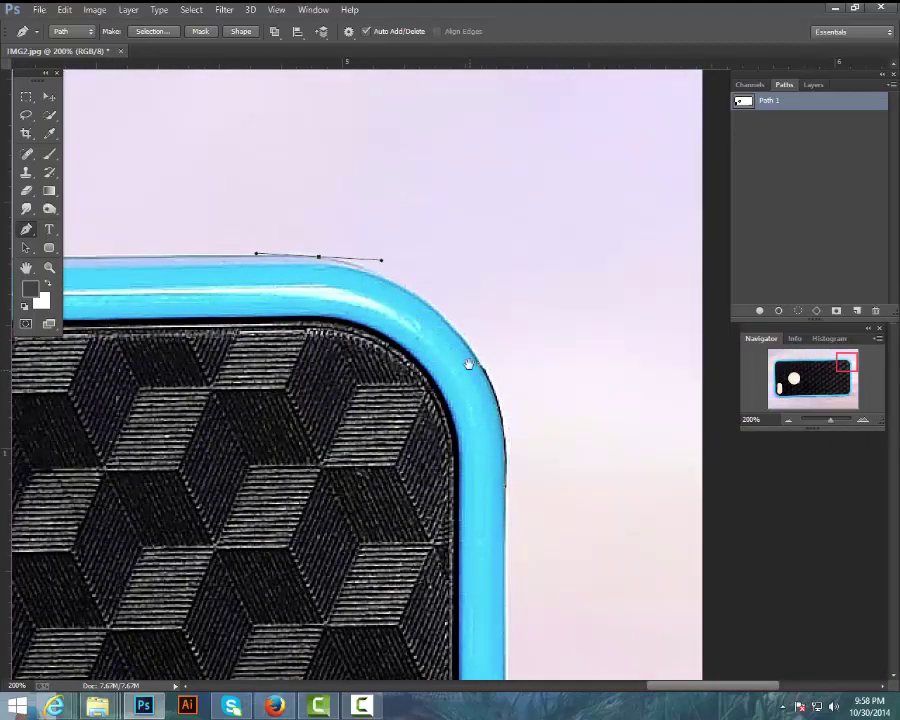
pyautogui.moveTo(468, 364); pyautogui.dragTo(458, 332)
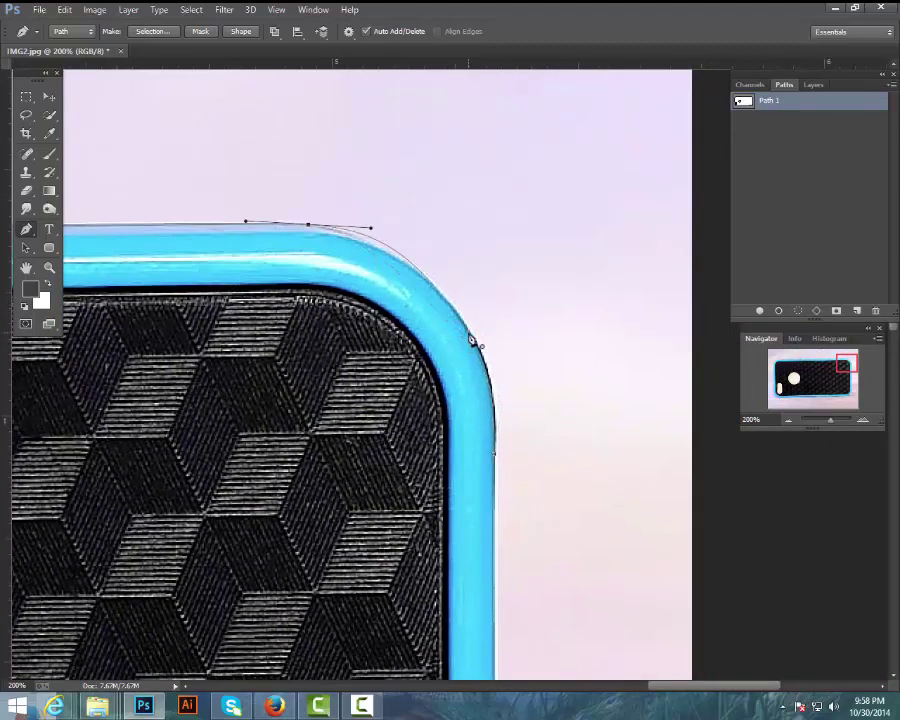
pyautogui.moveTo(466, 318); pyautogui.dragTo(524, 368)
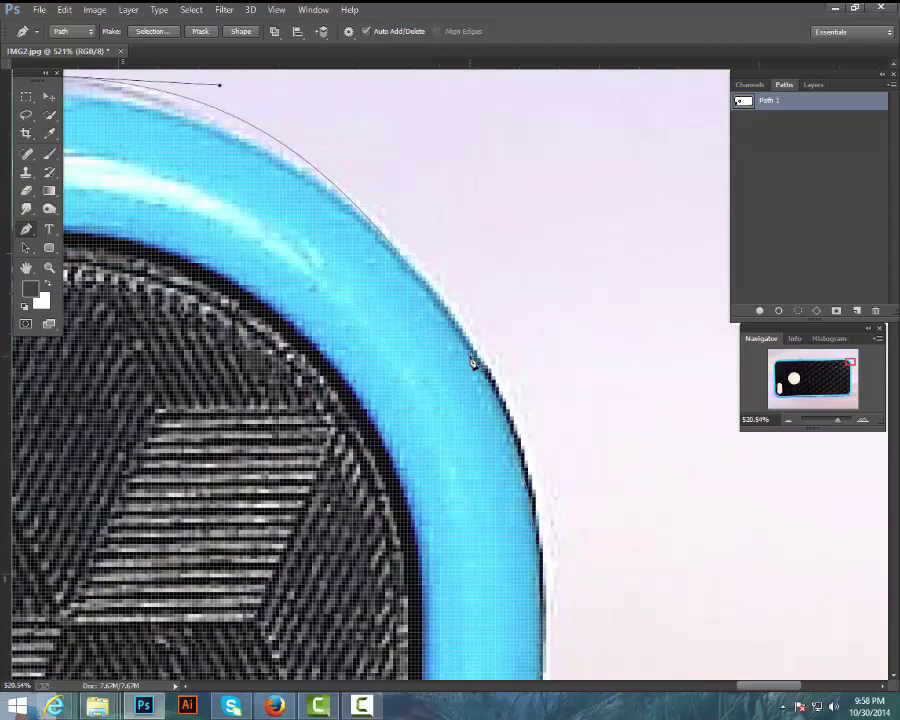
pyautogui.click(473, 362)
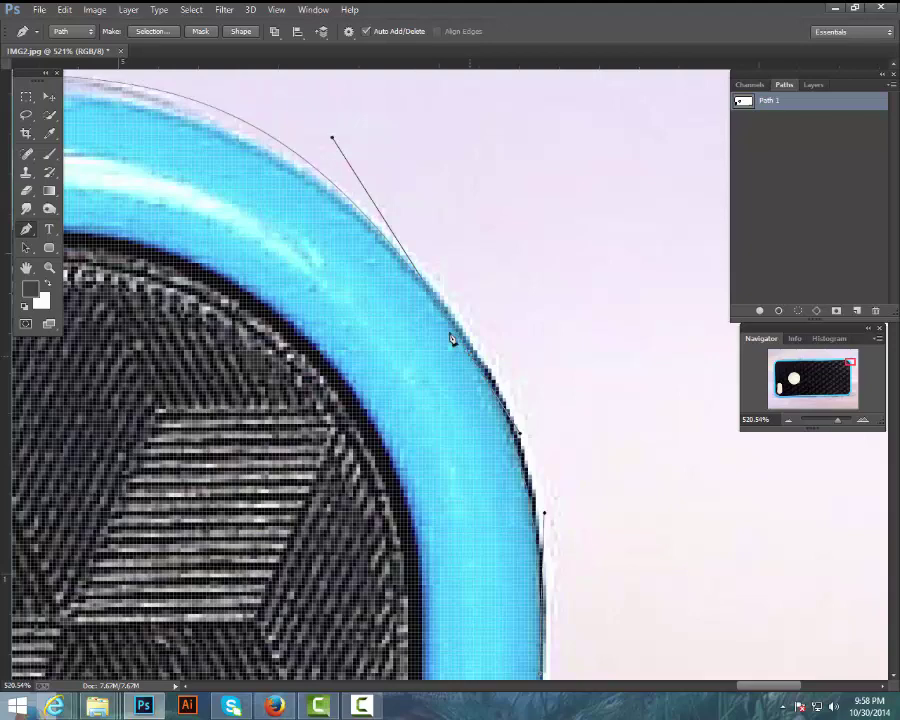
pyautogui.moveTo(433, 287); pyautogui.dragTo(610, 392)
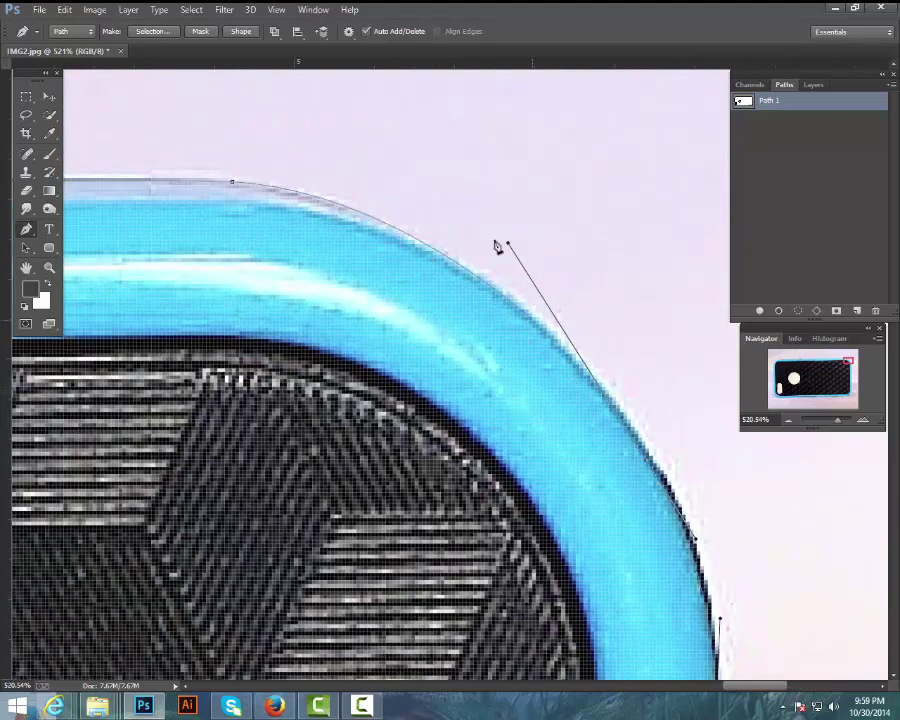
pyautogui.click(645, 465)
pyautogui.moveTo(381, 254); pyautogui.dragTo(445, 299)
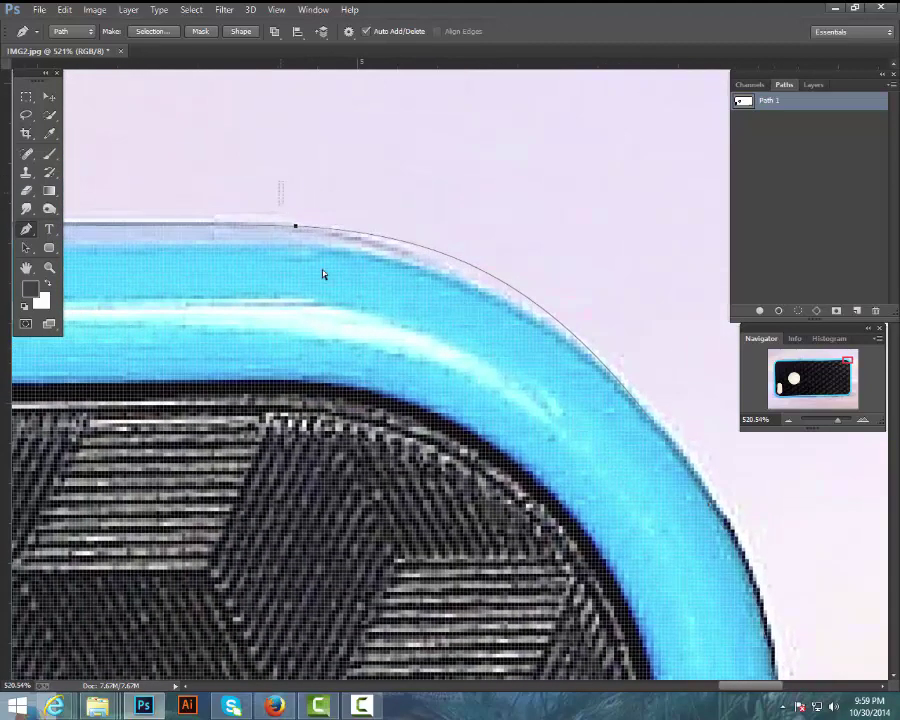
pyautogui.keyDown('ctrl'); pyautogui.click(505, 292); pyautogui.keyUp('ctrl')
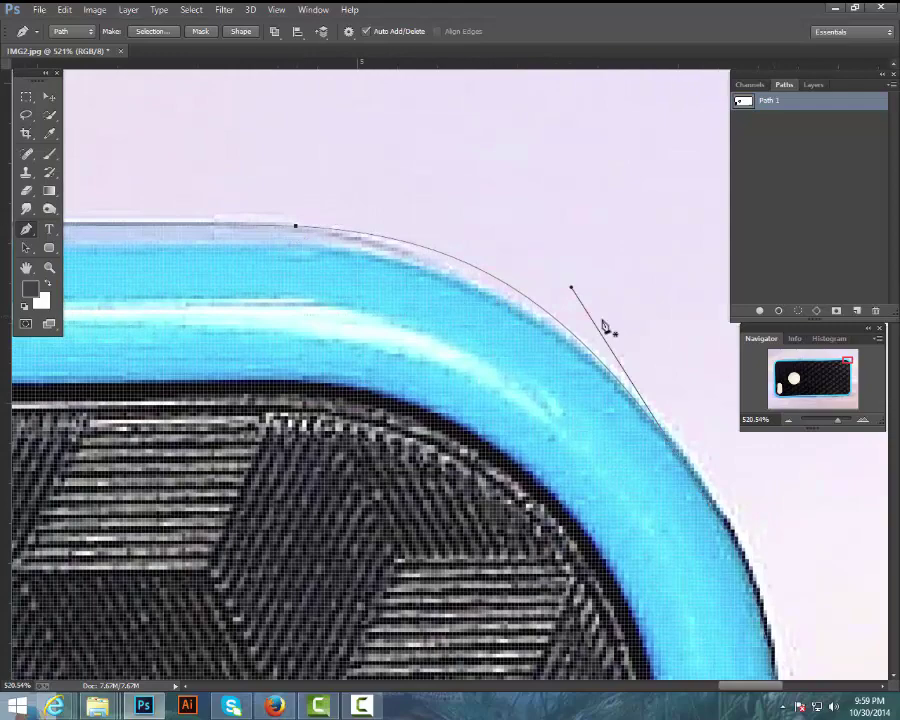
pyautogui.scroll(-4, 560, 285)
pyautogui.hscroll(3, 560, 285)
pyautogui.keyDown('alt'); pyautogui.scroll(-1, 596, 328); pyautogui.keyUp('alt')
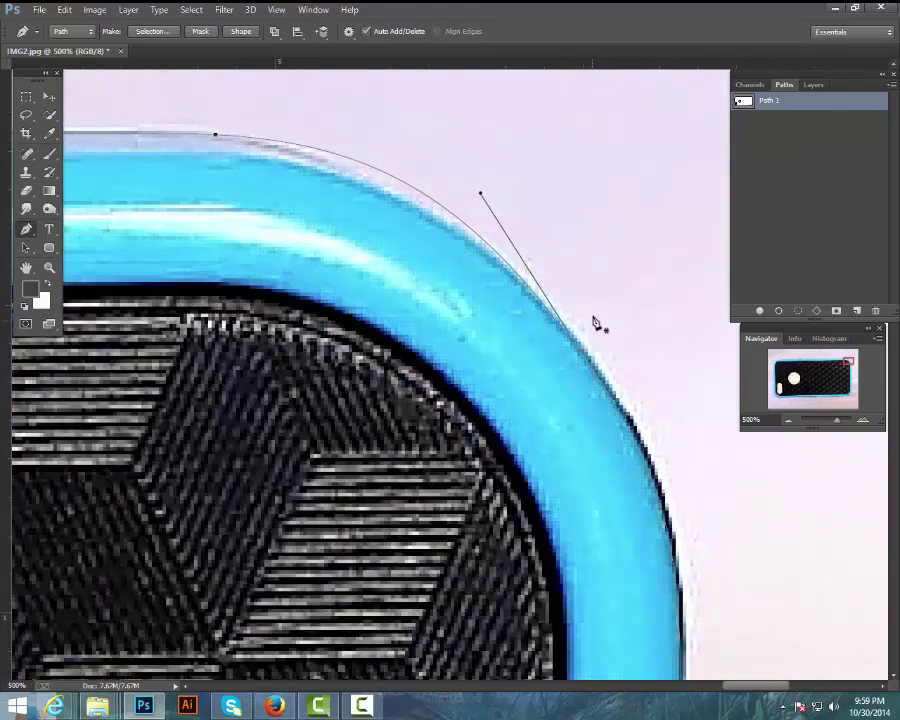
pyautogui.moveTo(481, 197); pyautogui.dragTo(558, 284)
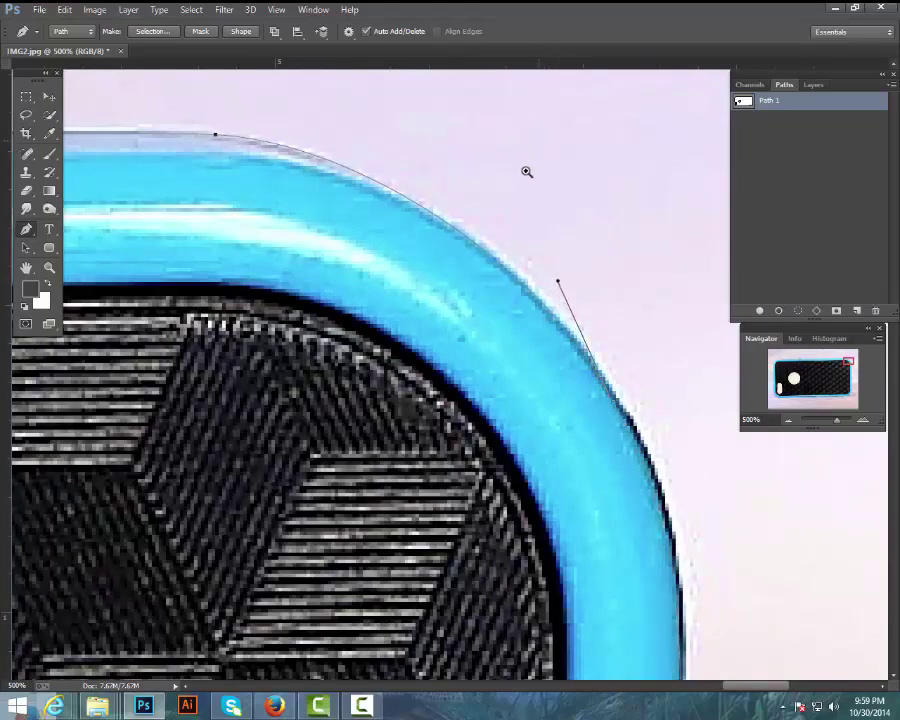
# Step: Delete the redundant middle anchor on the case's straight left edge above the oblong cutout
pyautogui.keyDown('alt'); pyautogui.scroll(-8, 527, 172); pyautogui.keyUp('alt')
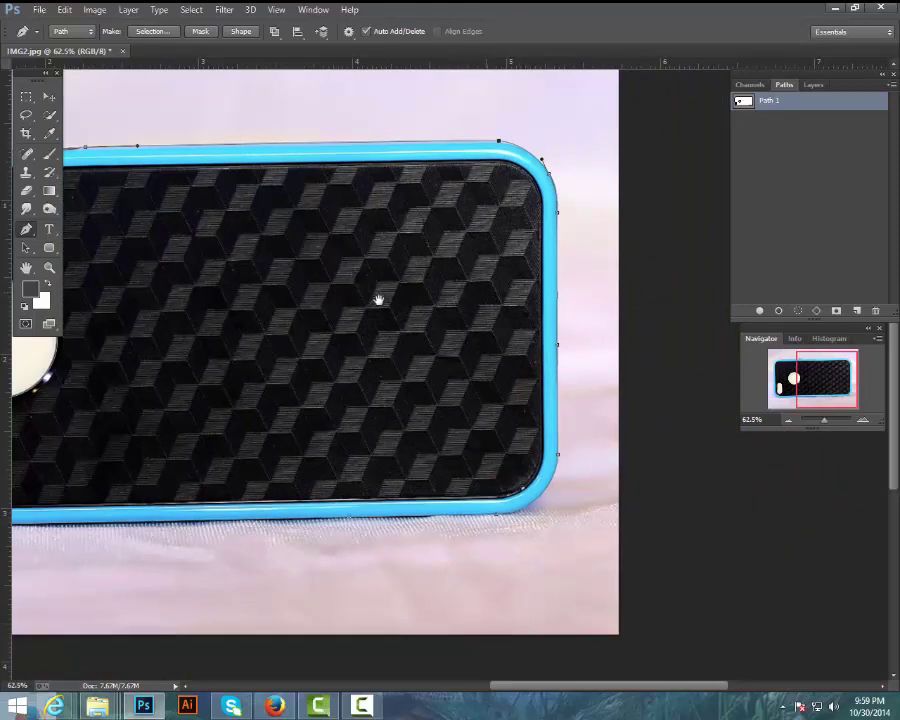
pyautogui.moveTo(137, 381); pyautogui.dragTo(482, 273)
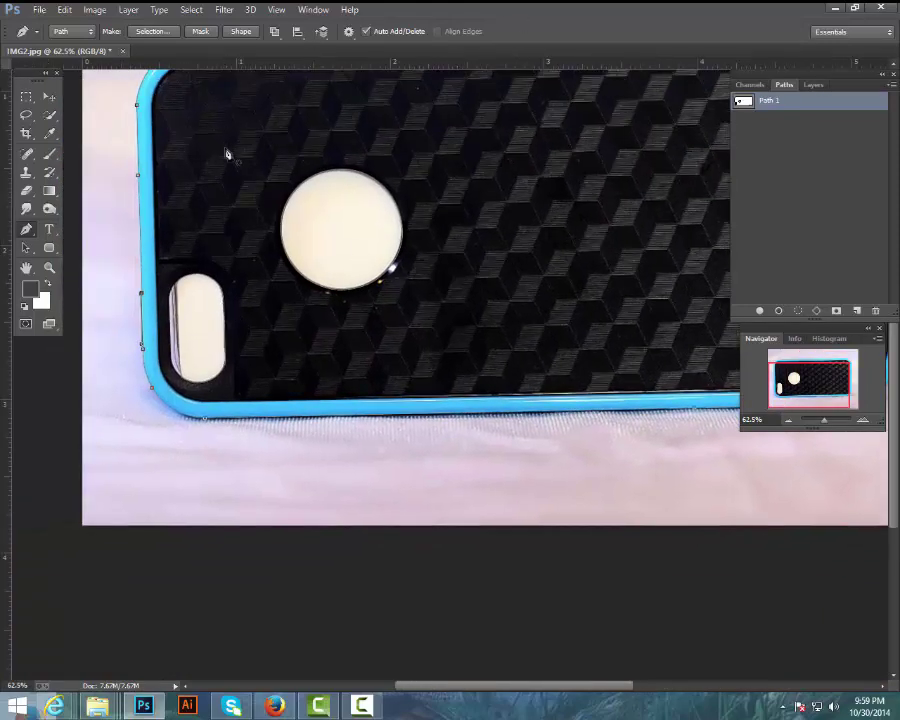
pyautogui.keyDown('alt'); pyautogui.scroll(5, 130, 169); pyautogui.keyUp('alt')
pyautogui.moveTo(212, 200); pyautogui.dragTo(289, 215)
pyautogui.keyDown('ctrl'); pyautogui.moveTo(206, 174); pyautogui.dragTo(268, 226); pyautogui.keyUp('ctrl')
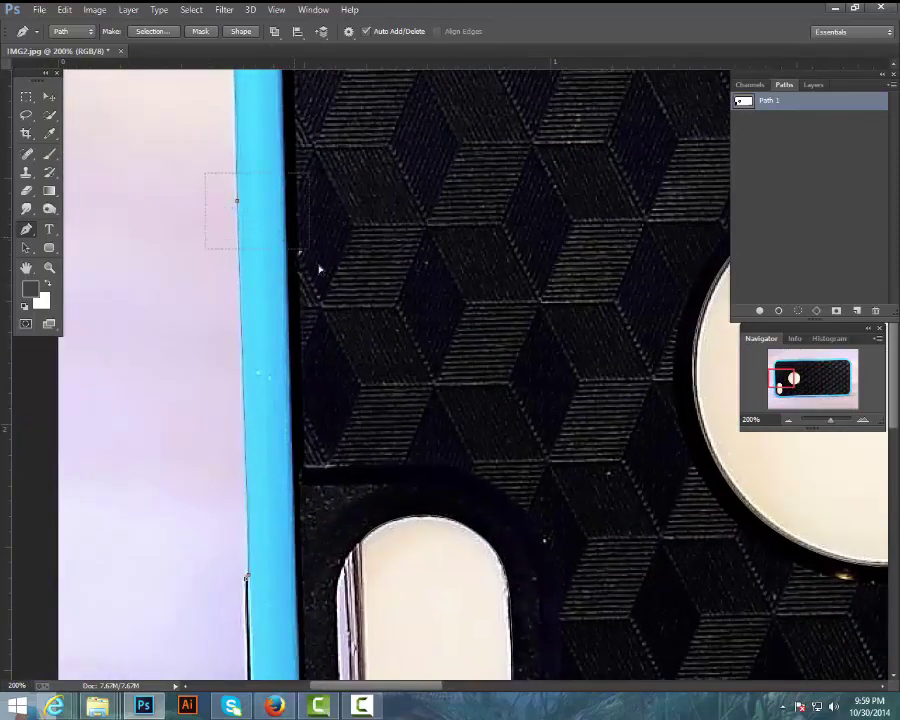
pyautogui.keyDown('alt'); pyautogui.scroll(-3, 341, 335); pyautogui.keyUp('alt')
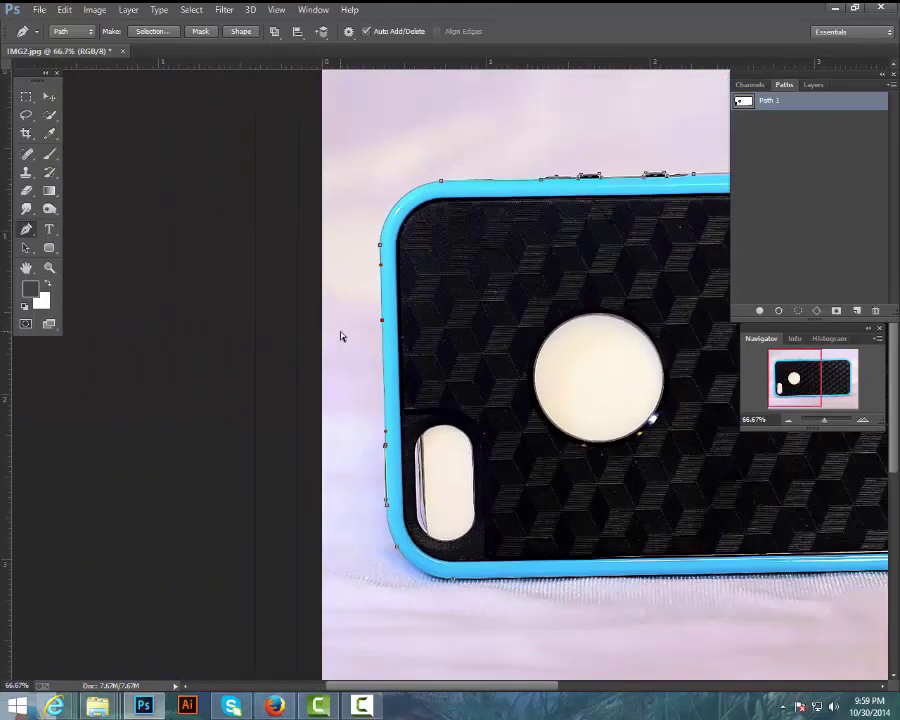
pyautogui.keyDown('alt'); pyautogui.scroll(1, 432, 297); pyautogui.keyUp('alt')
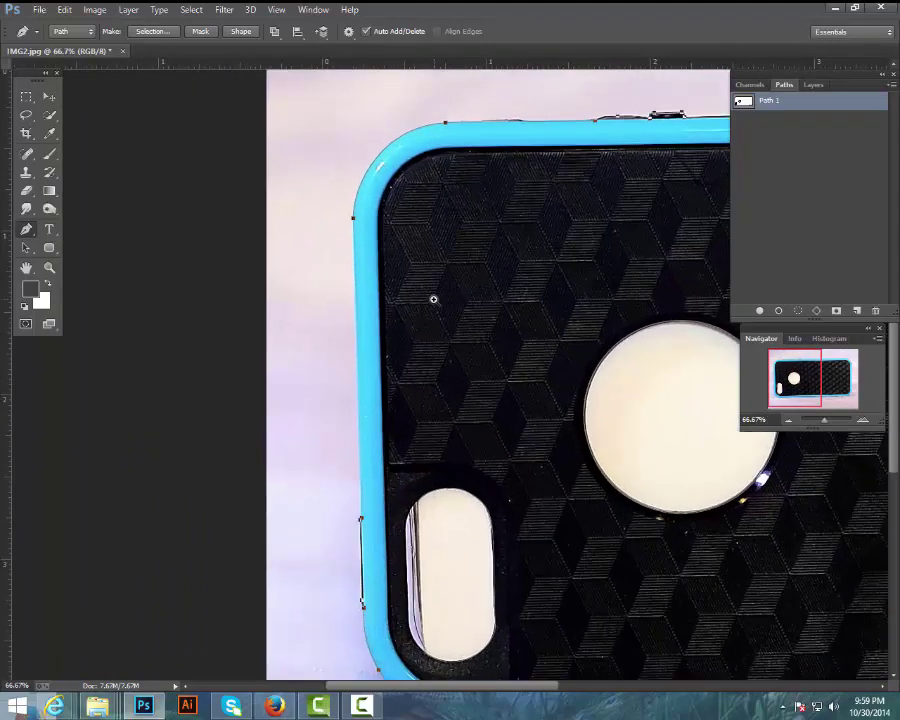
pyautogui.click(355, 330)
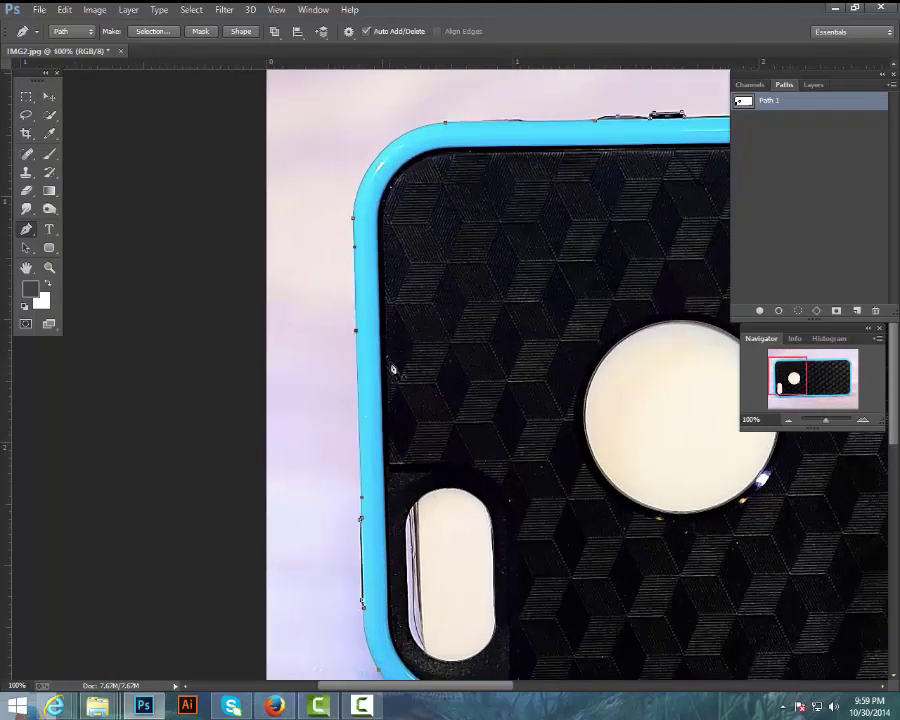
pyautogui.keyDown('alt'); pyautogui.scroll(1, 370, 328); pyautogui.keyUp('alt')
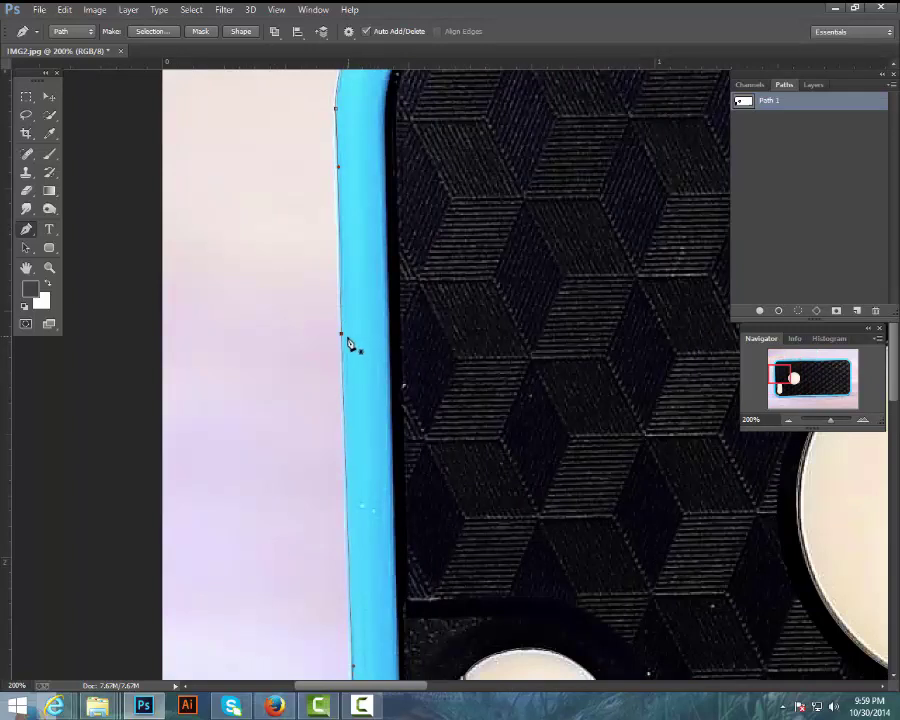
pyautogui.click(341, 339)
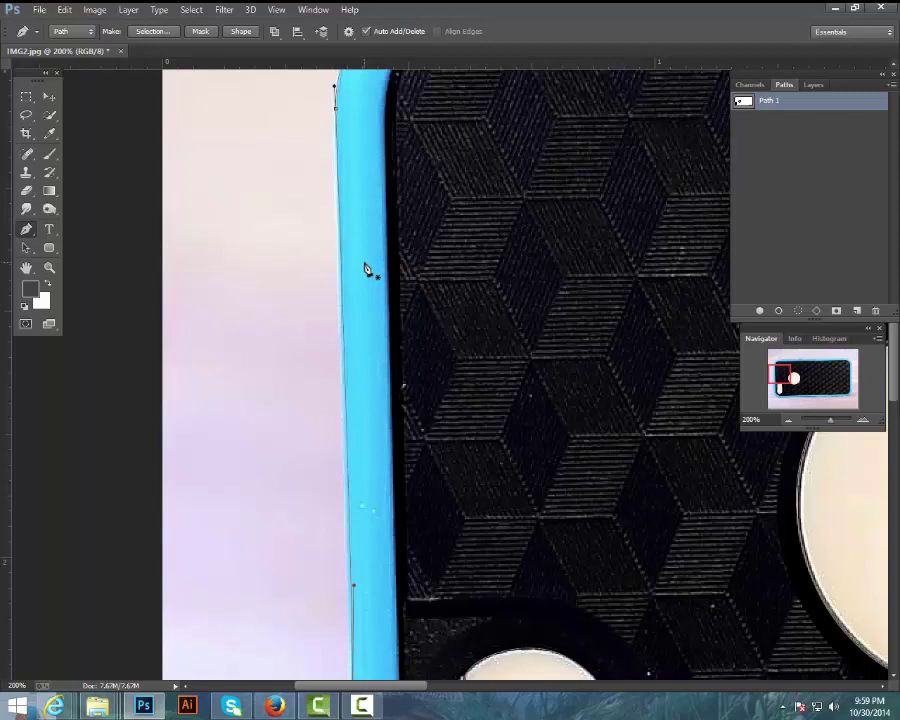
# Step: Add an anchor point to the path on the case's straight left edge above the oblong cutout
pyautogui.click(347, 438)
pyautogui.moveTo(591, 249); pyautogui.dragTo(538, 306)
pyautogui.moveTo(724, 230); pyautogui.dragTo(420, 240)
pyautogui.scroll(-3, 508, 251)
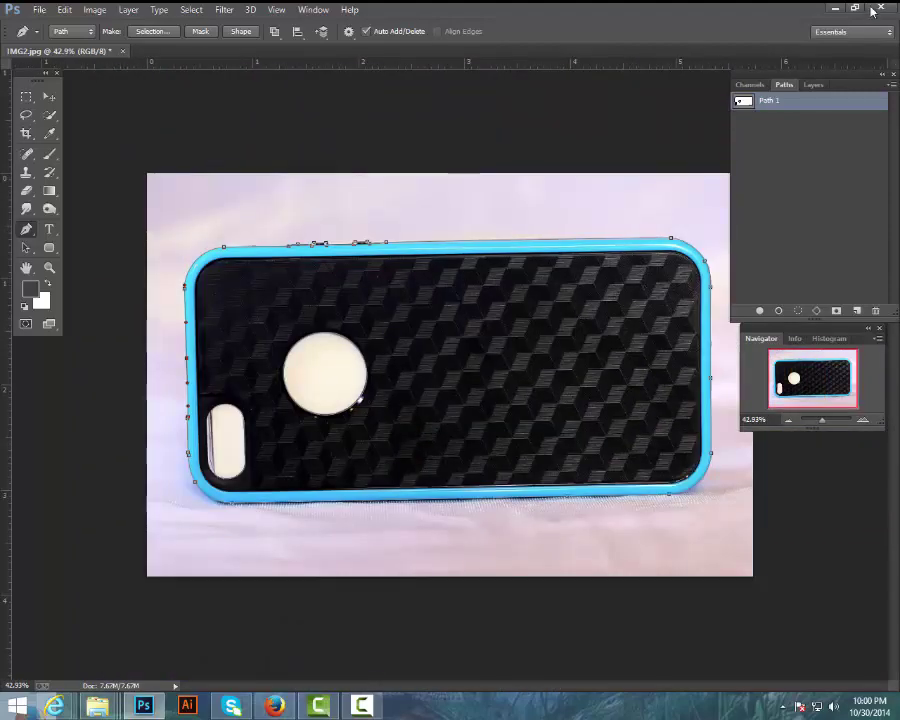
# Step: Browse the elace sample job folder for images to open, selecting sample, IMG1, DSC_3775 and car remove together
pyautogui.click(39, 9)
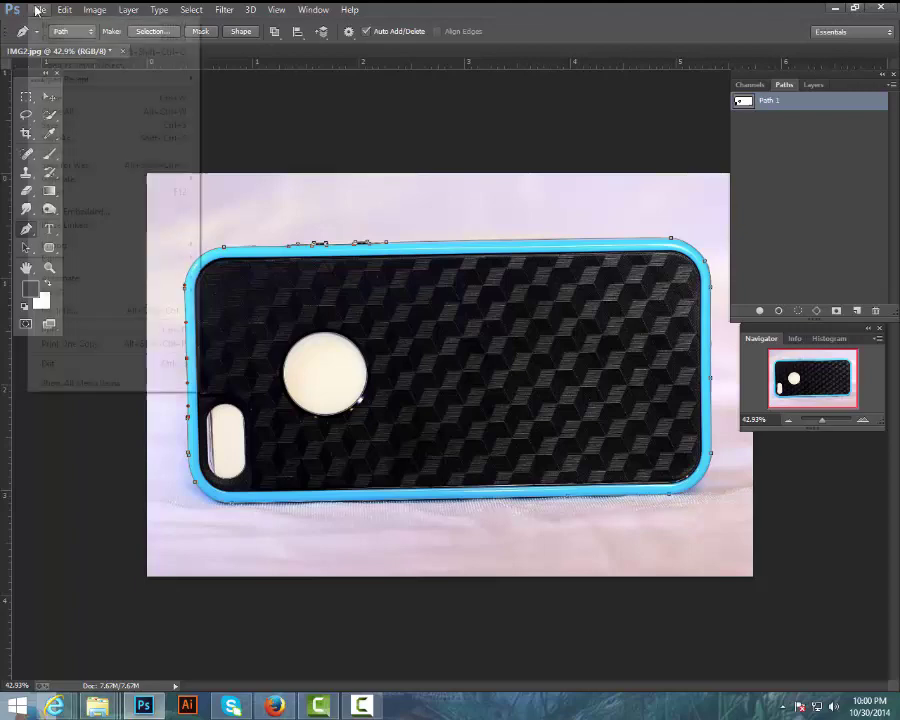
pyautogui.click(50, 35)
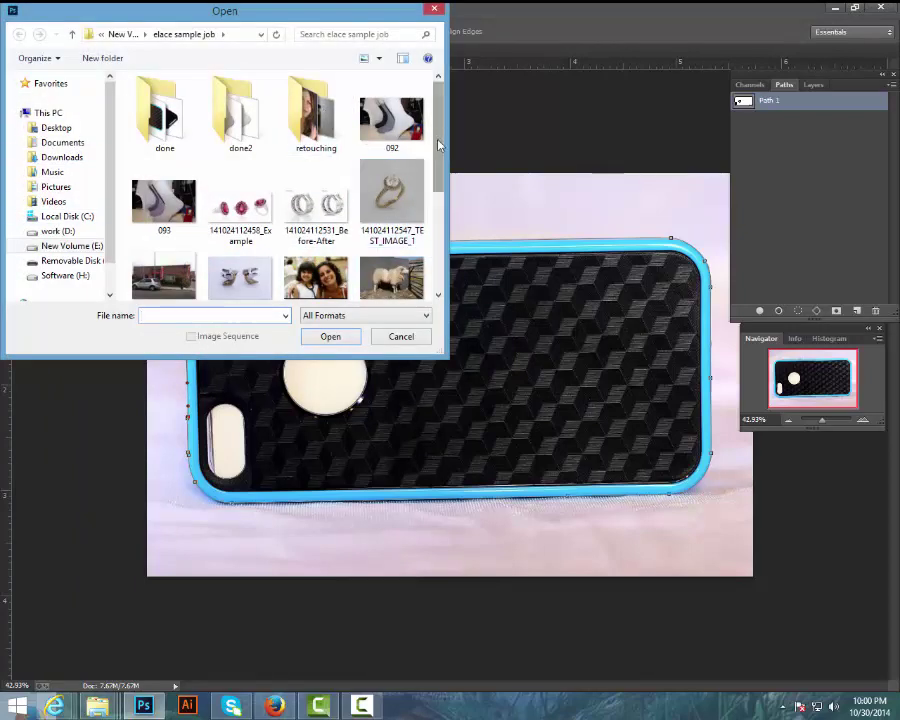
pyautogui.scroll(-5, 438, 145)
pyautogui.click(391, 210)
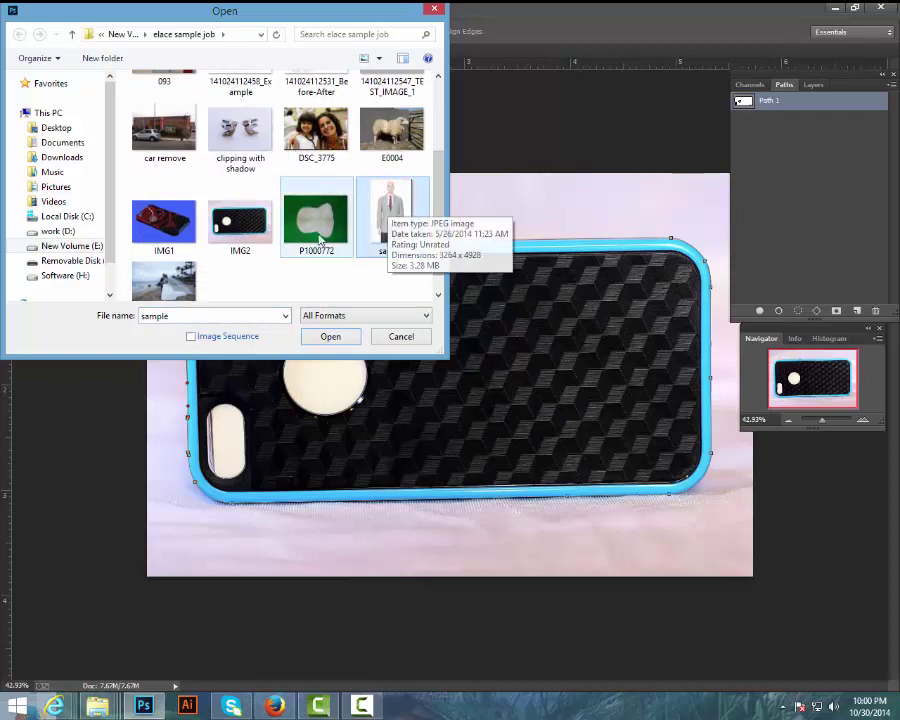
pyautogui.keyDown('ctrl'); pyautogui.click(184, 224); pyautogui.keyUp('ctrl')
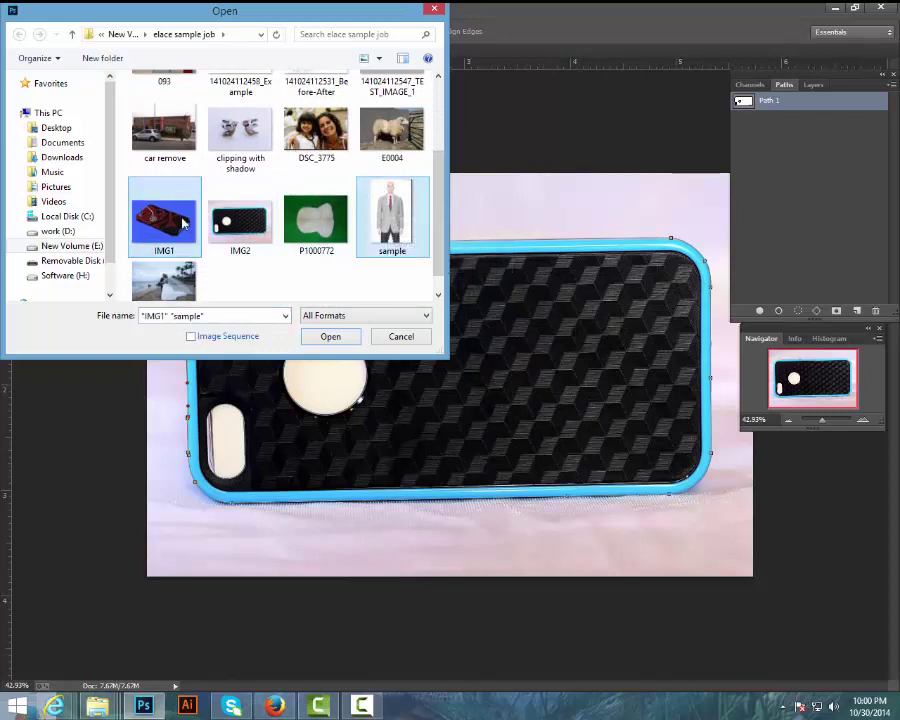
pyautogui.keyDown('ctrl'); pyautogui.click(316, 132); pyautogui.keyUp('ctrl')
pyautogui.scroll(3, 214, 186)
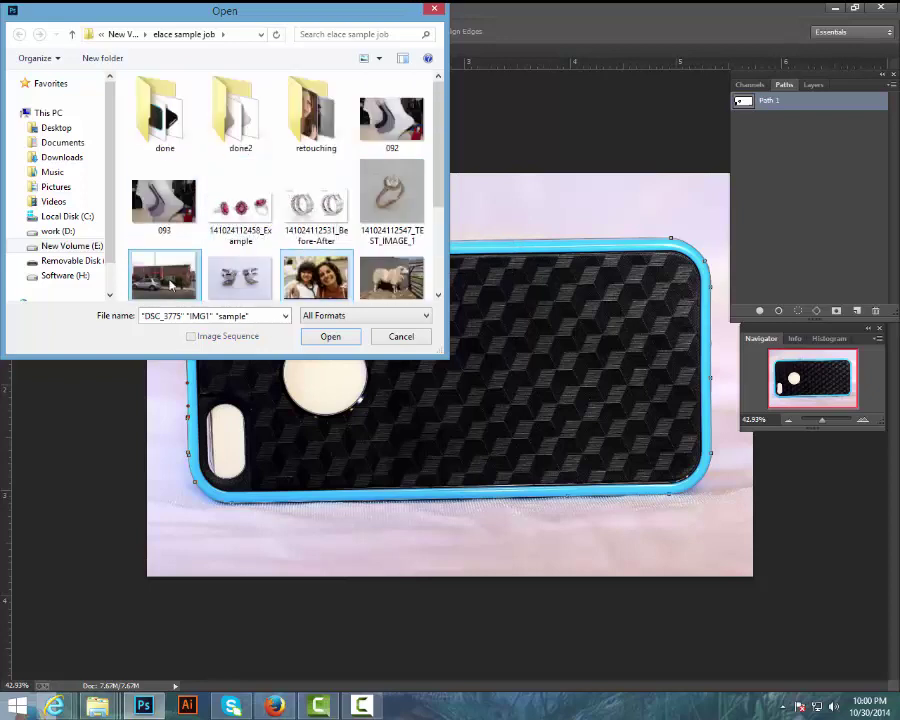
pyautogui.scroll(-1, 178, 245)
pyautogui.keyDown('ctrl'); pyautogui.click(165, 255); pyautogui.keyUp('ctrl')
pyautogui.scroll(1, 181, 114)
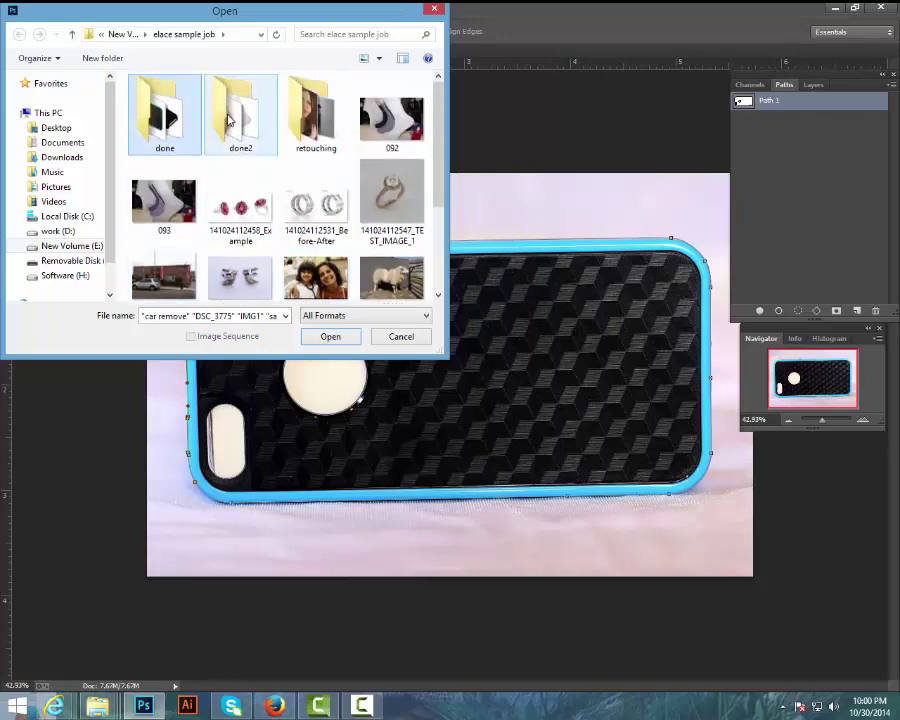
pyautogui.click(401, 199)
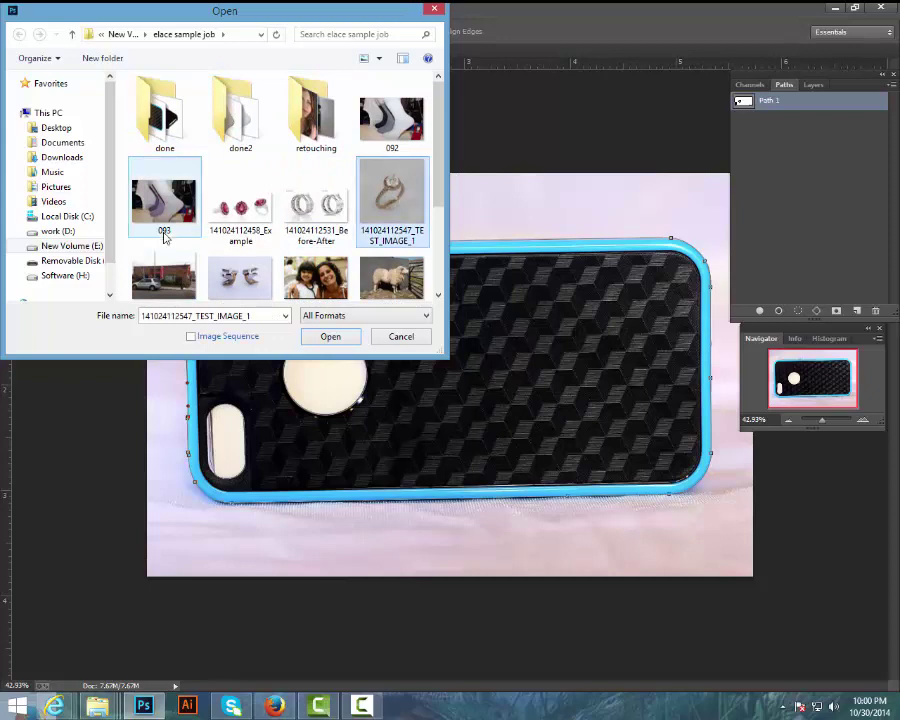
pyautogui.click(240, 207)
pyautogui.click(250, 278)
pyautogui.scroll(-3, 287, 234)
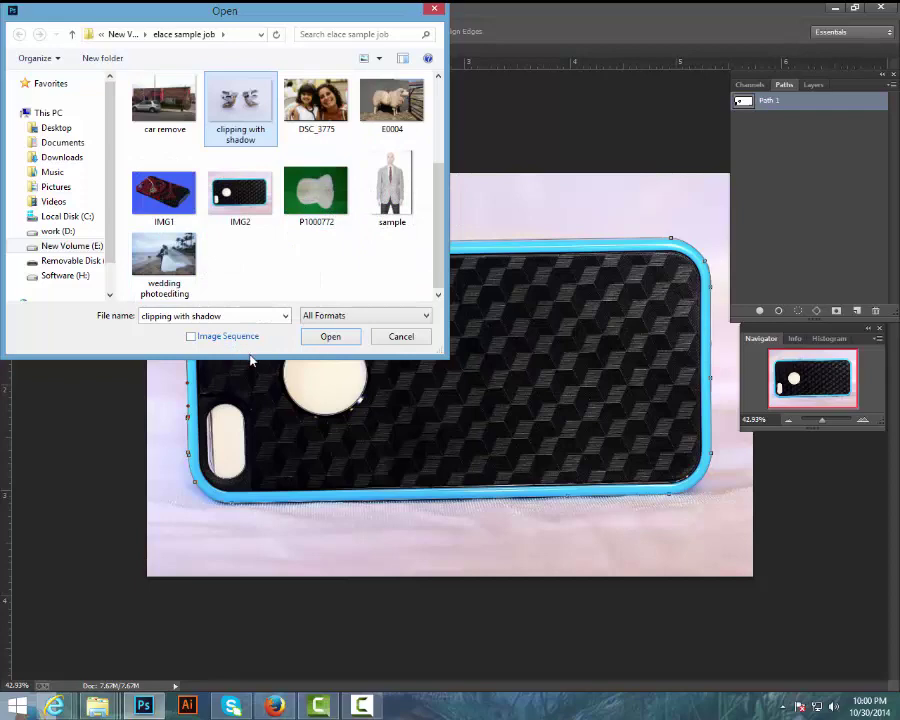
pyautogui.click(401, 337)
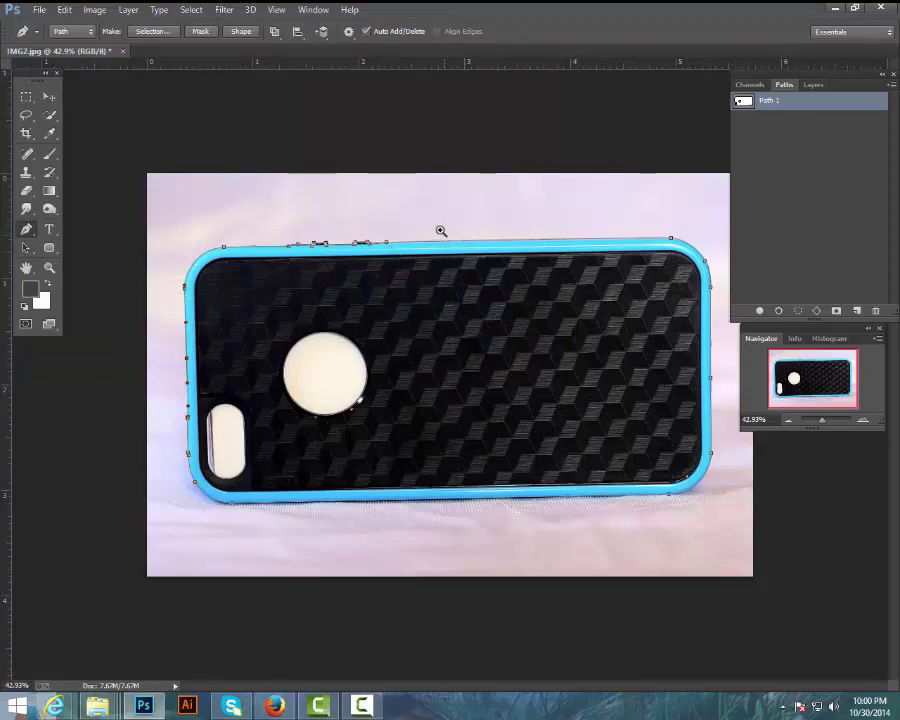
pyautogui.scroll(3, 410, 240)
pyautogui.scroll(-3, 460, 268)
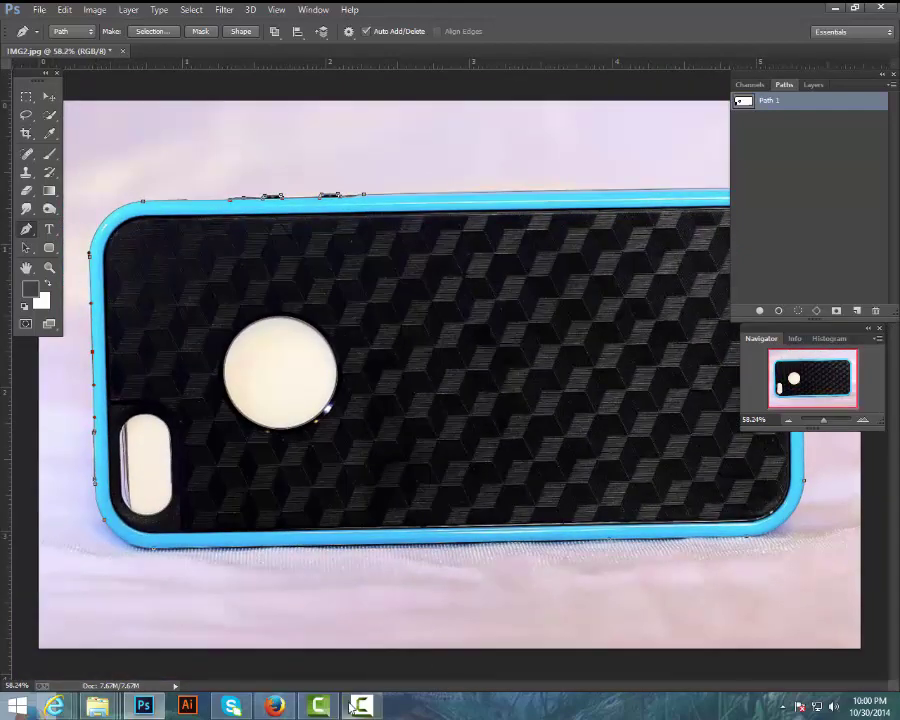
pyautogui.click(352, 706)
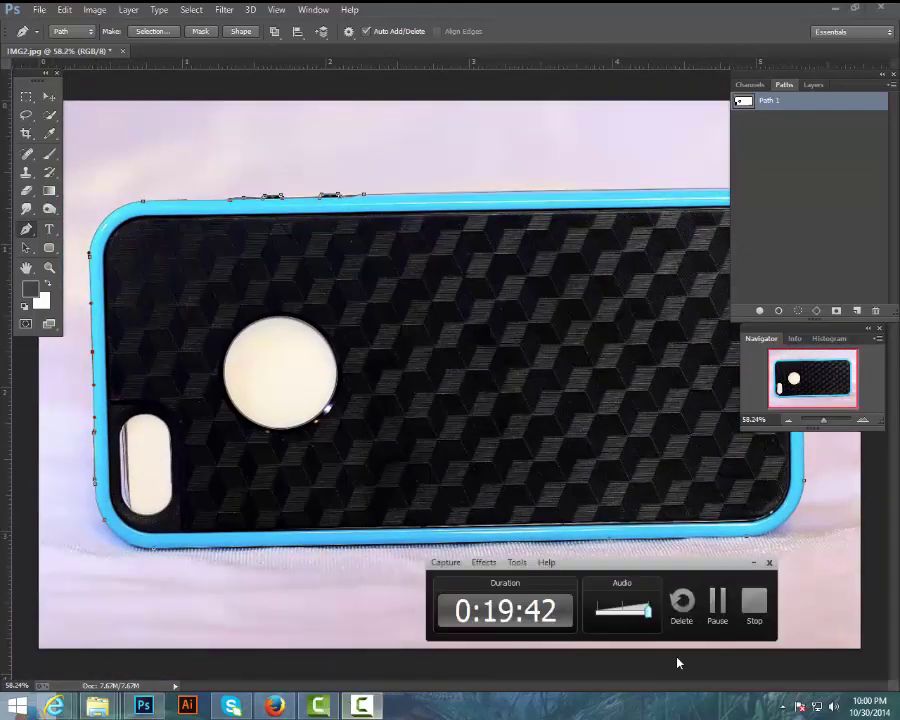